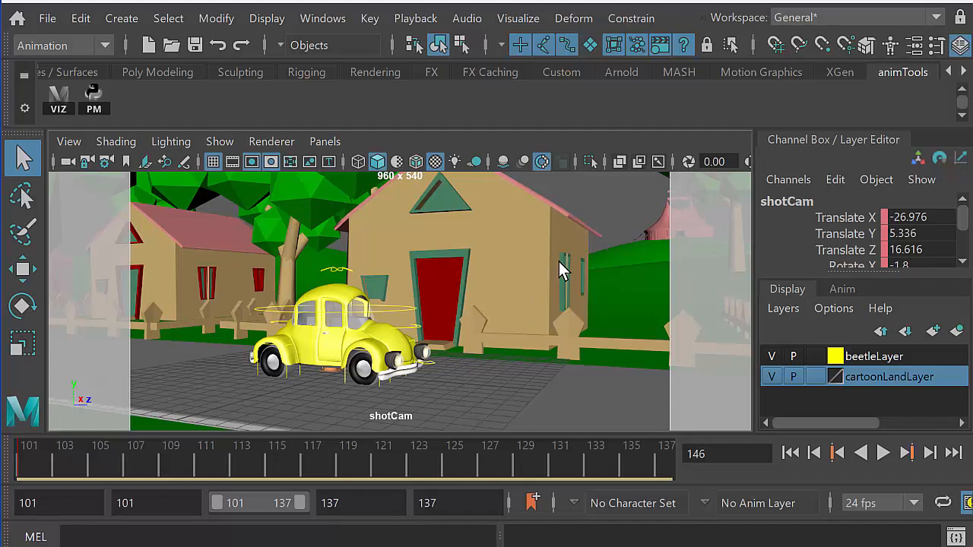
# - Open the Outliner beside the car in the viewport and select the setGrp group
pyautogui.click(326, 20)
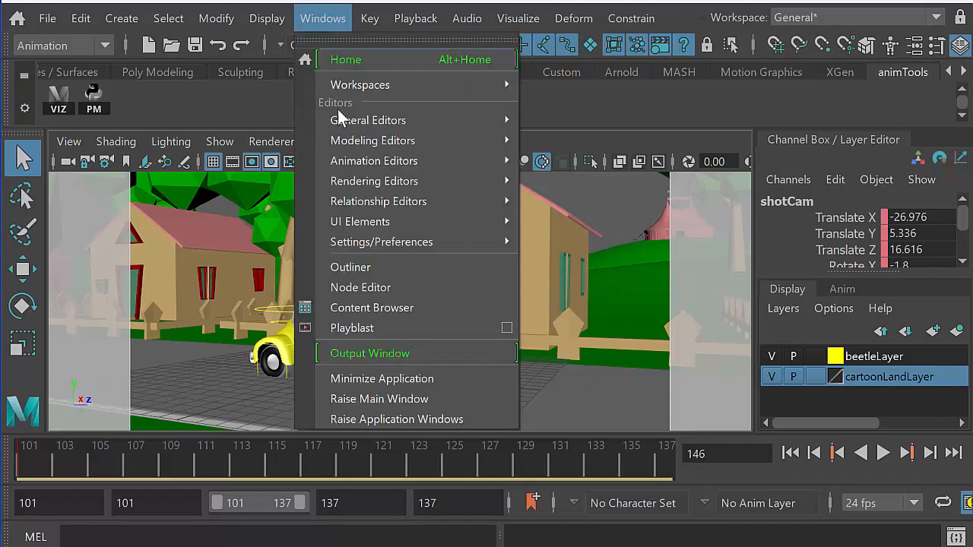
pyautogui.click(354, 206)
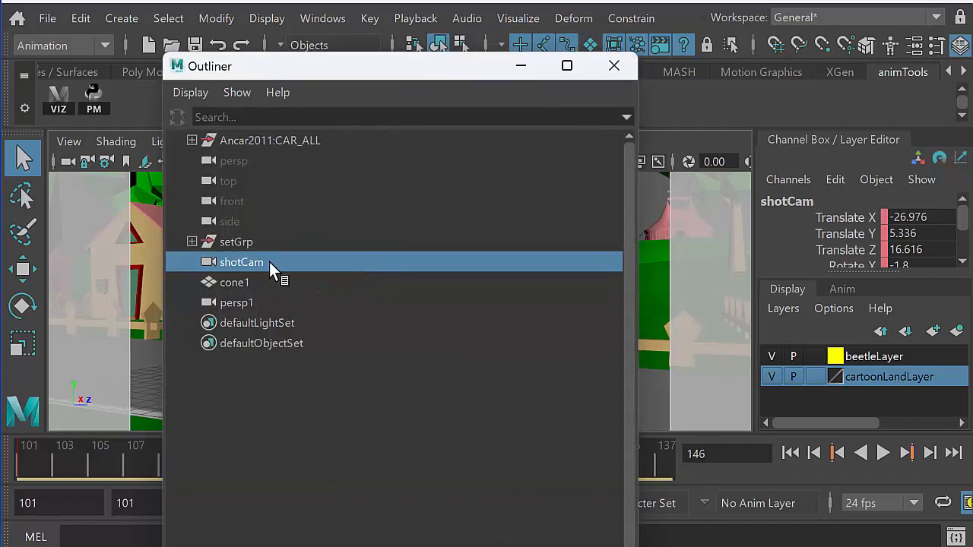
pyautogui.moveTo(429, 67); pyautogui.dragTo(709, 72)
pyautogui.click(524, 246)
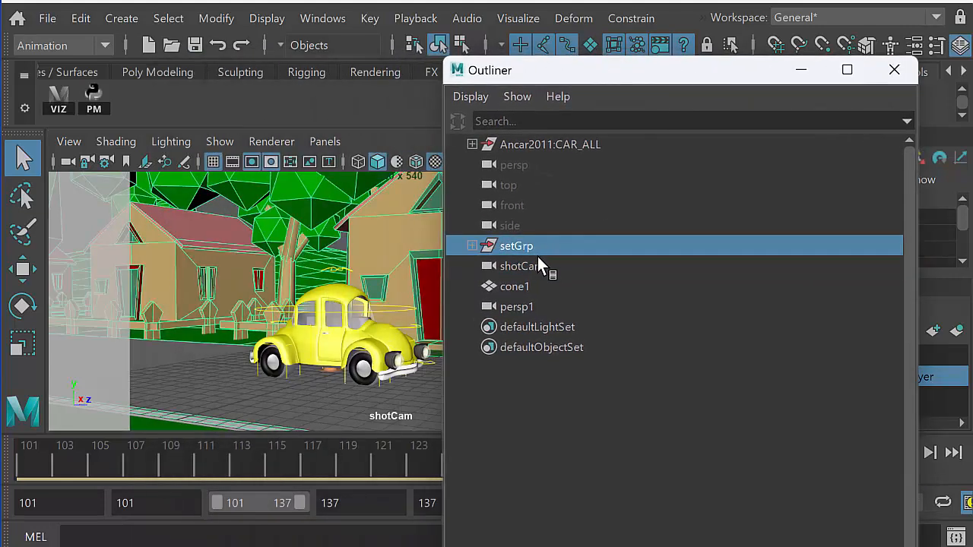
pyautogui.moveTo(649, 72); pyautogui.dragTo(675, 74)
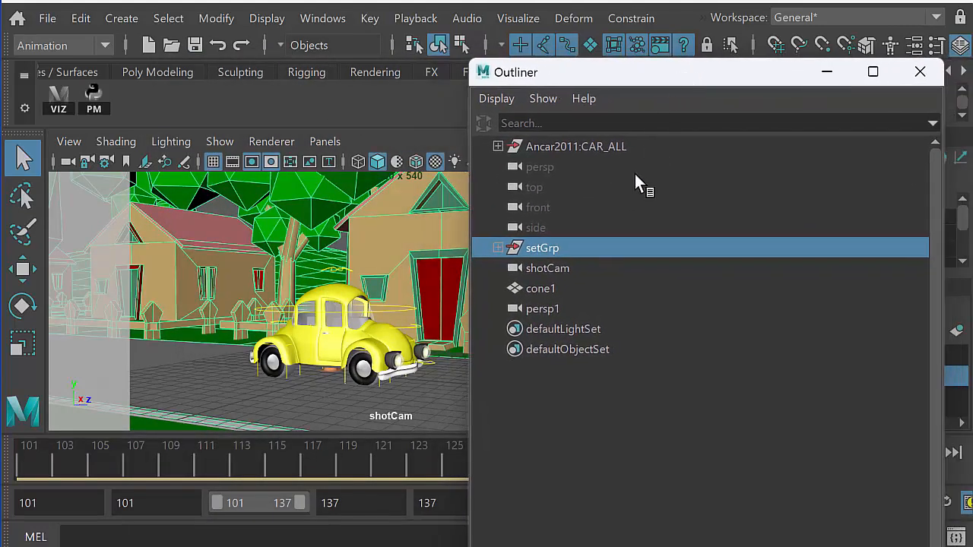
# - Delete the cone1 object, select the Ancar2011:CAR_ALL group and minimise the Outliner
pyautogui.click(580, 288)
pyautogui.press('Delete')
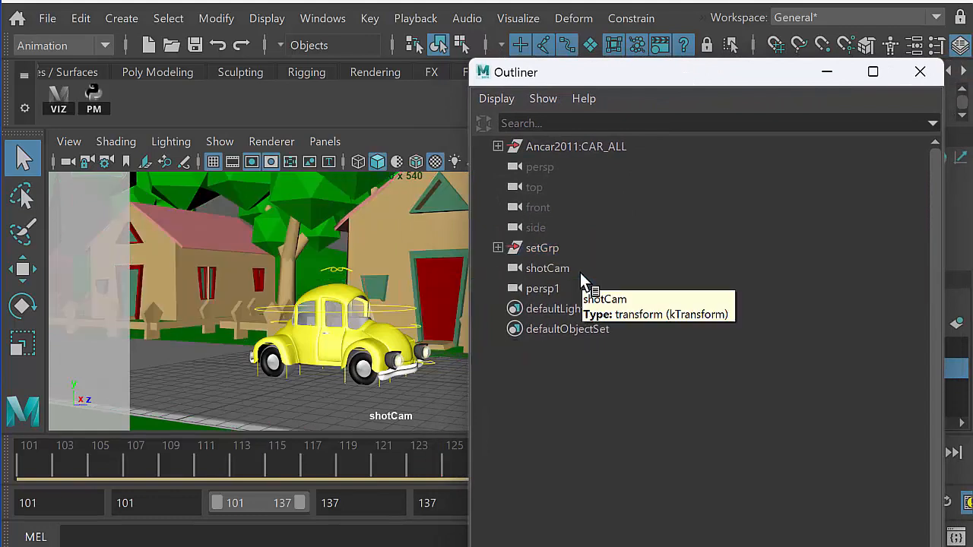
pyautogui.click(576, 149)
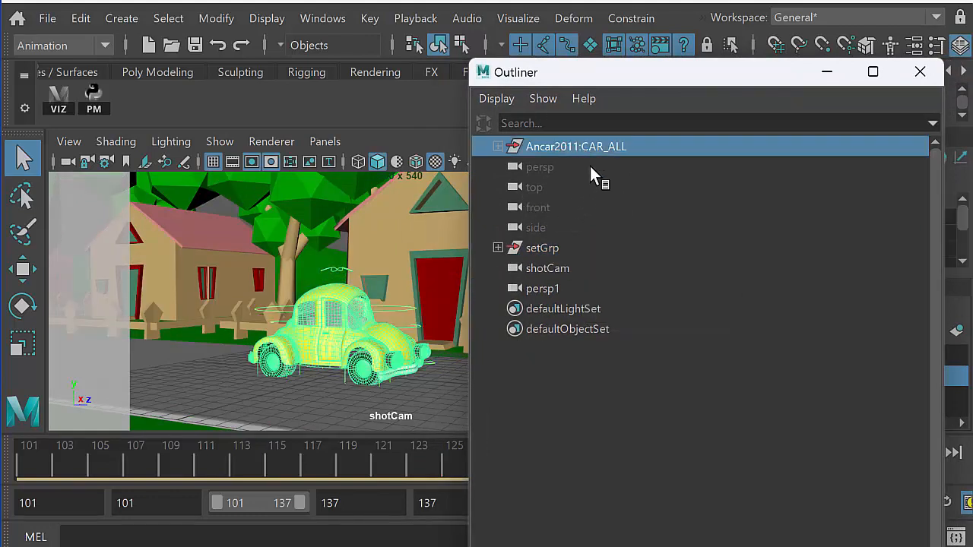
pyautogui.click(826, 72)
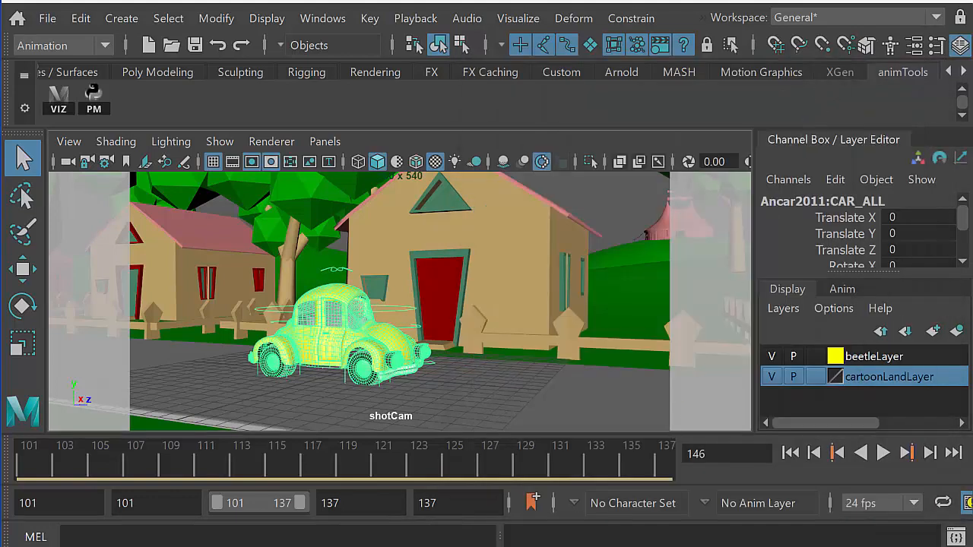
# - Switch to Chrome, search Google for "animation blog" and open the Animation Blog at animationapprentice.blogspot.com
pyautogui.hotkey('alt', 'Tab')
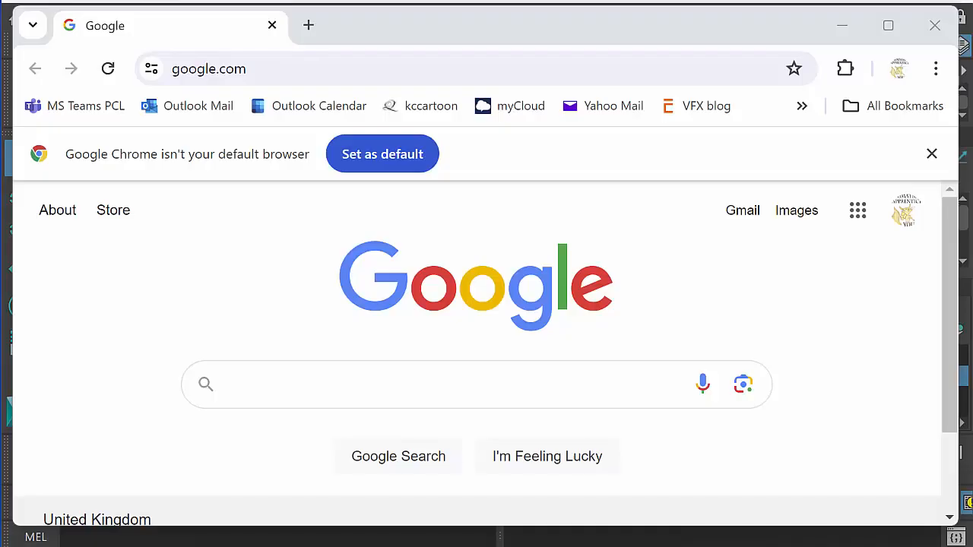
pyautogui.click(354, 390)
pyautogui.write('animation')
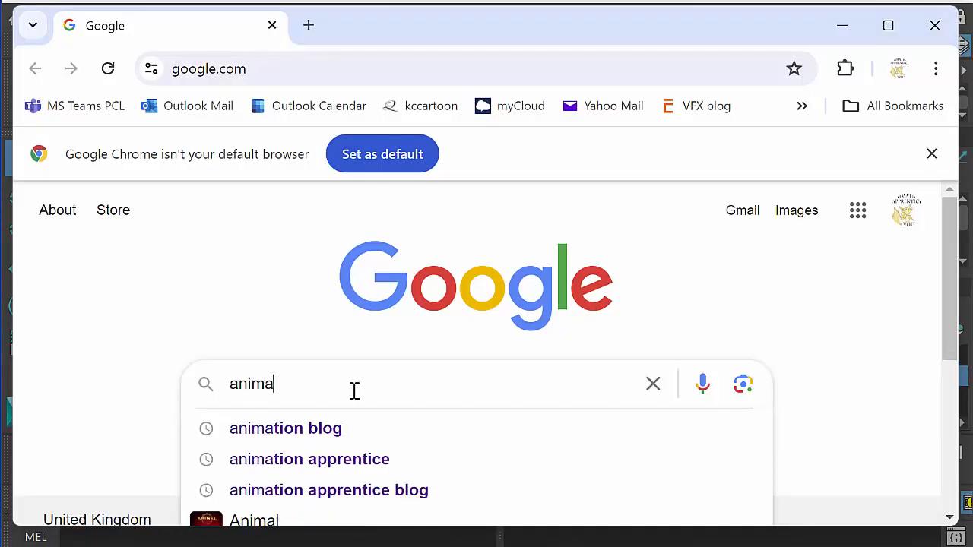
pyautogui.click(339, 429)
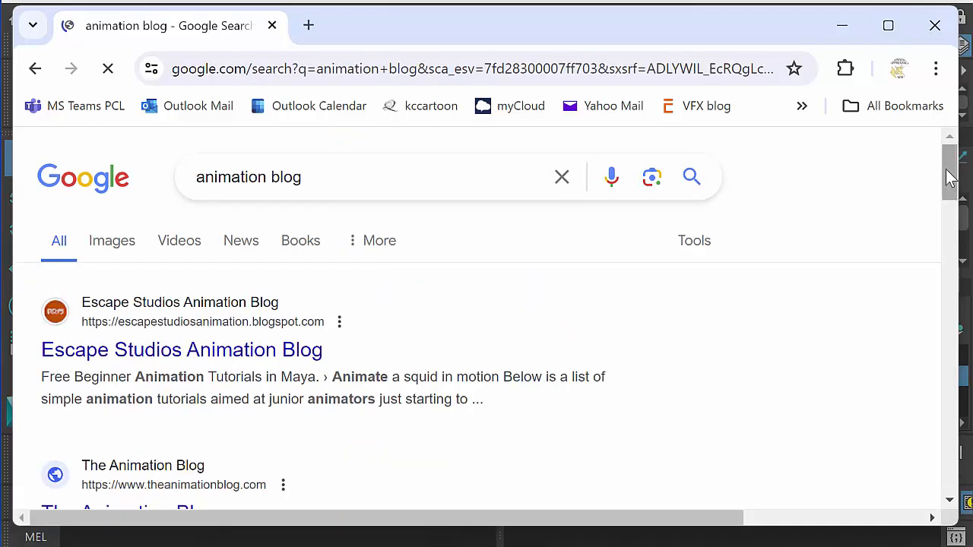
pyautogui.scroll(-10, 949, 177)
pyautogui.scroll(-3, 950, 177)
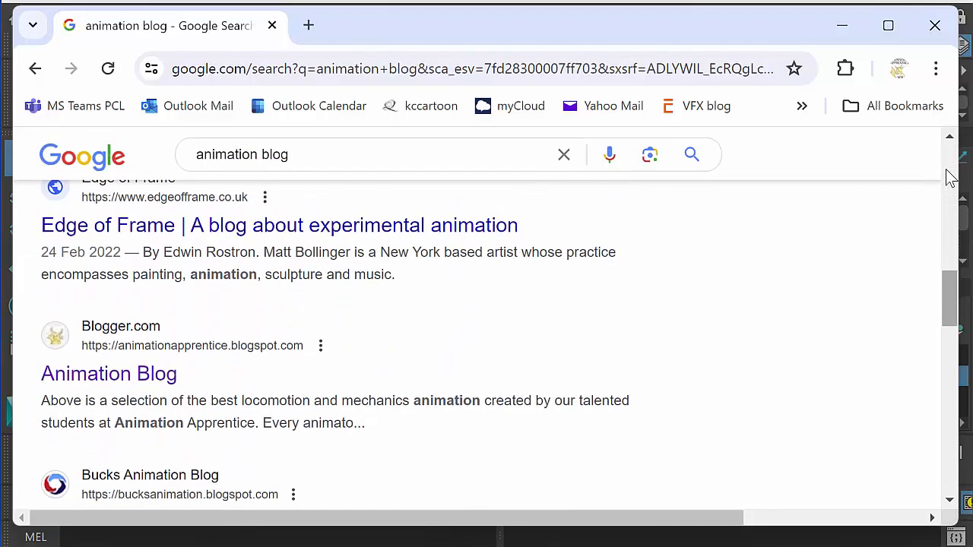
pyautogui.click(162, 326)
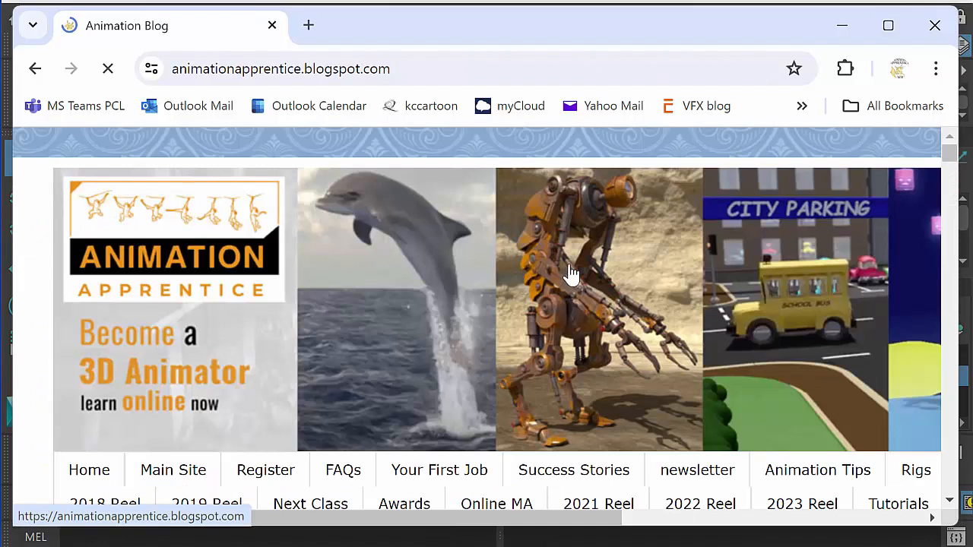
# - Find the Anticipation, Action & Reaction Tutorial post on the blog and open its full article
pyautogui.scroll(-4, 950, 158)
pyautogui.scroll(-2, 950, 157)
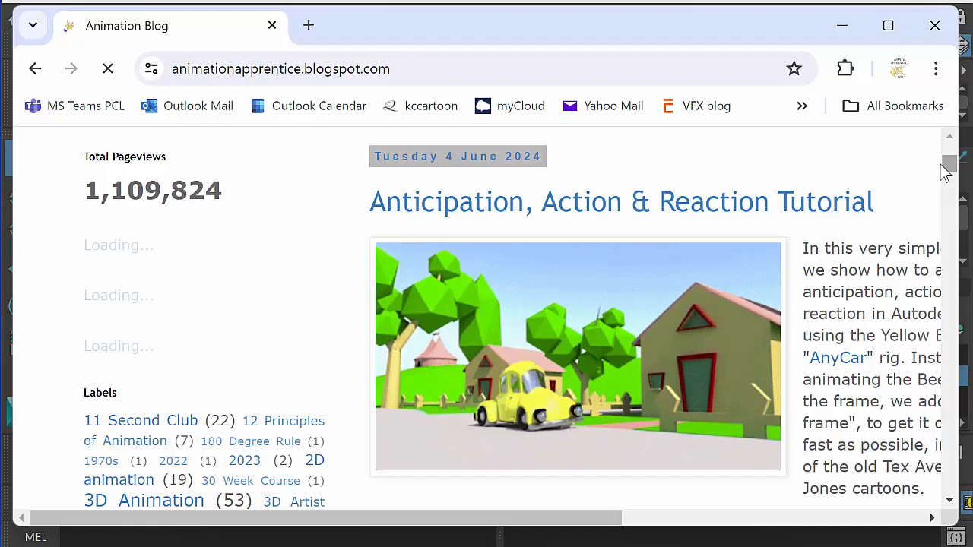
pyautogui.moveTo(944, 166); pyautogui.dragTo(937, 168)
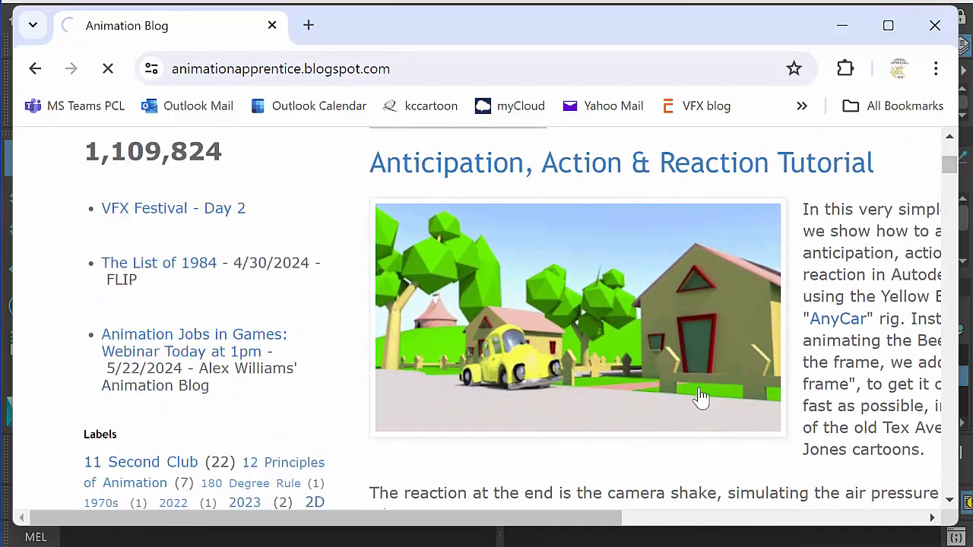
pyautogui.scroll(7, 700, 397)
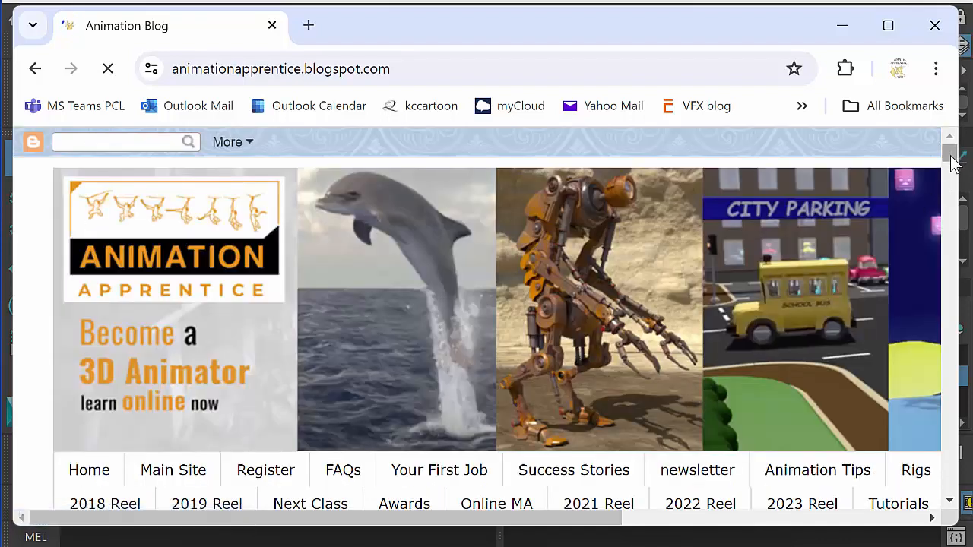
pyautogui.moveTo(949, 151); pyautogui.dragTo(946, 182)
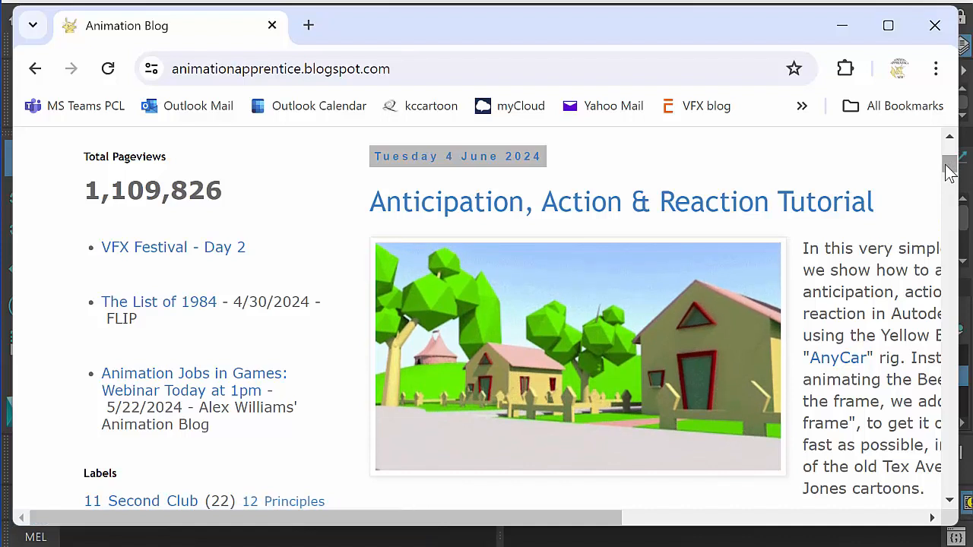
pyautogui.scroll(-3, 948, 162)
pyautogui.scroll(1, 444, 395)
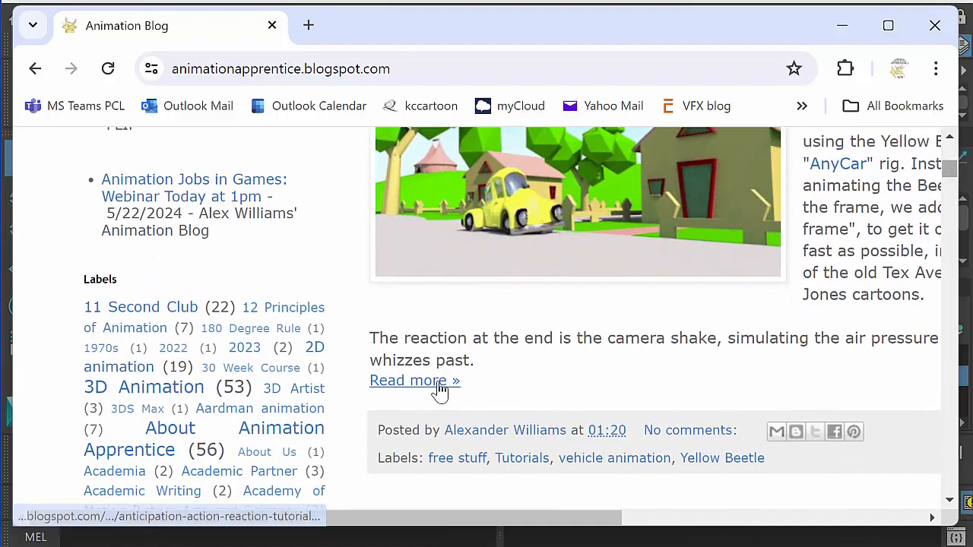
pyautogui.click(437, 382)
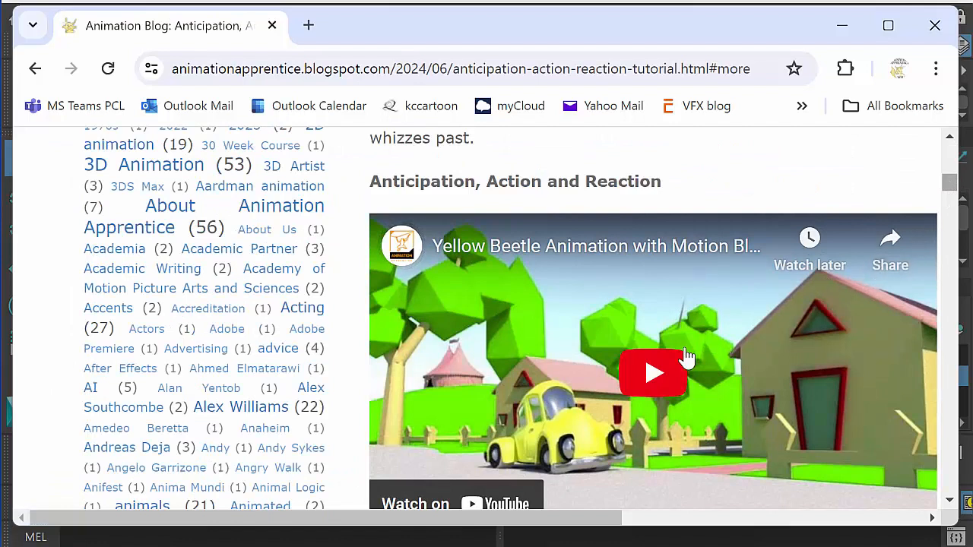
# - Look at the AnyCar 3.1.4 rig page on Highend3D linked from the article, and return to the blog post
pyautogui.scroll(-1, 949, 190)
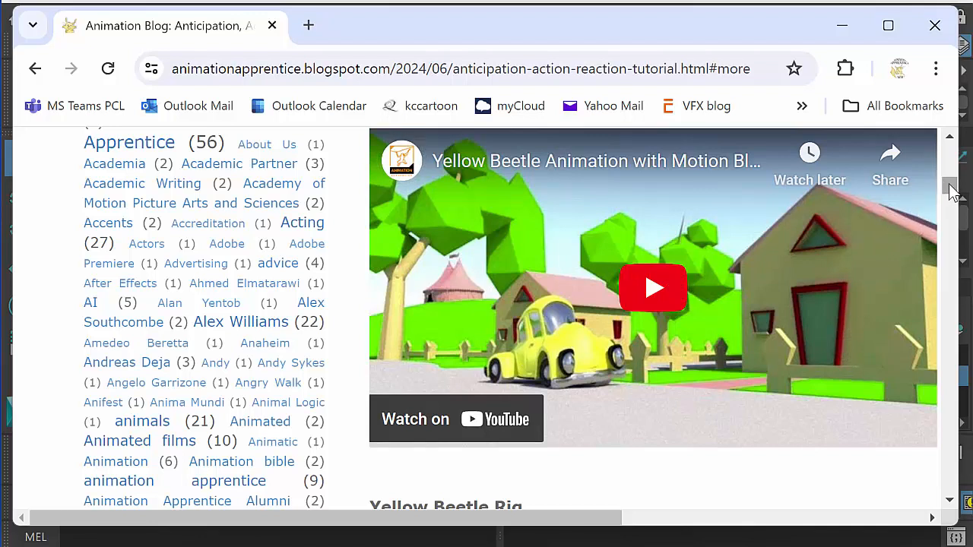
pyautogui.scroll(-4, 950, 191)
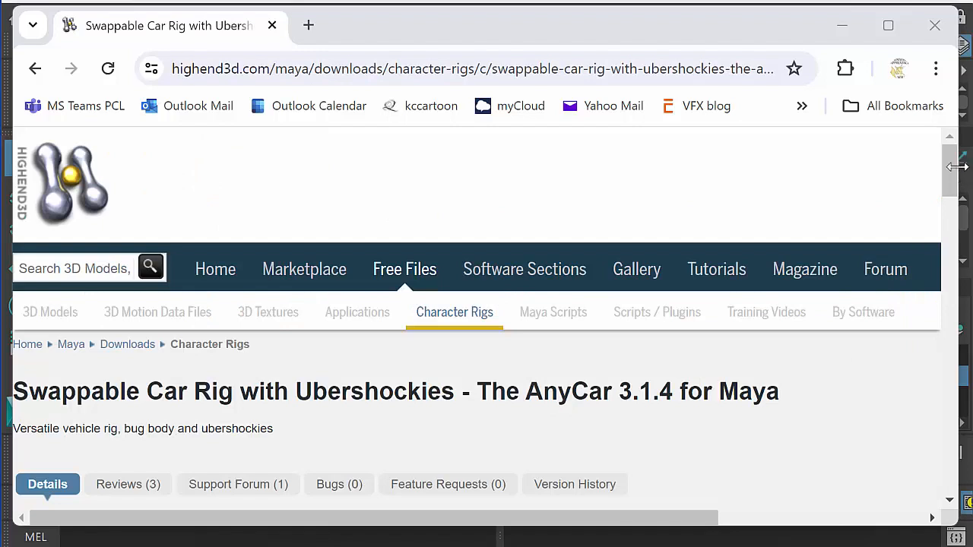
pyautogui.moveTo(949, 175); pyautogui.dragTo(896, 133)
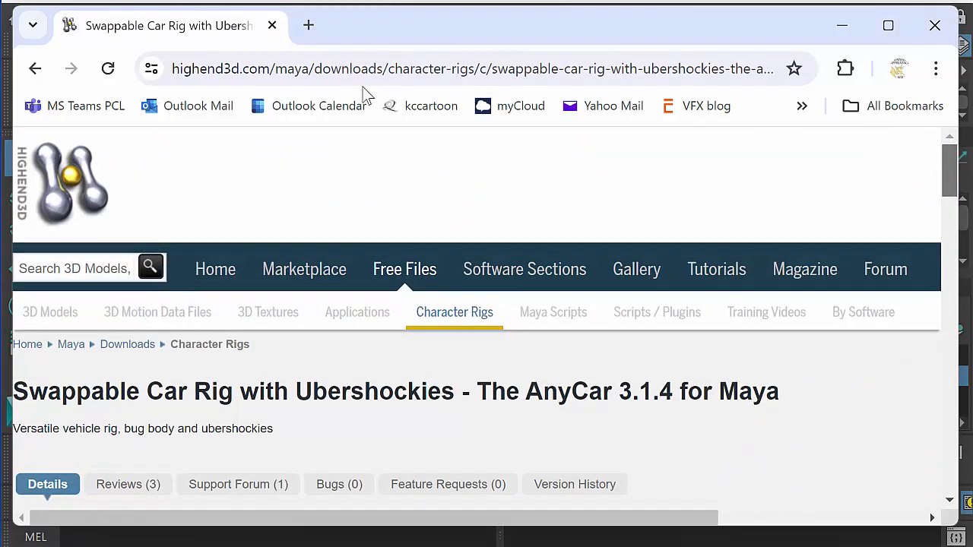
pyautogui.hotkey('alt', 'Left')
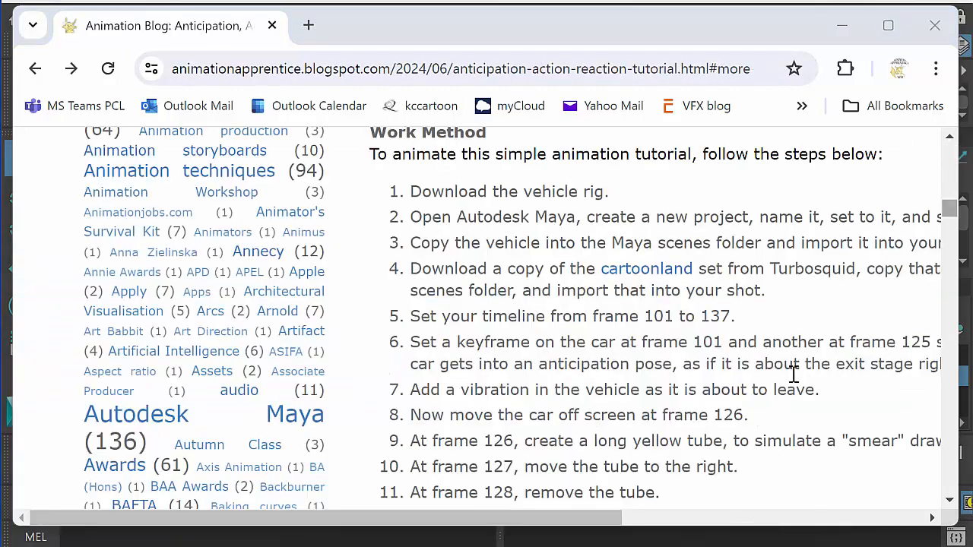
# - View the linked cartoonland set on TurboSquid, return to the blog post and switch back to Maya
pyautogui.click(672, 275)
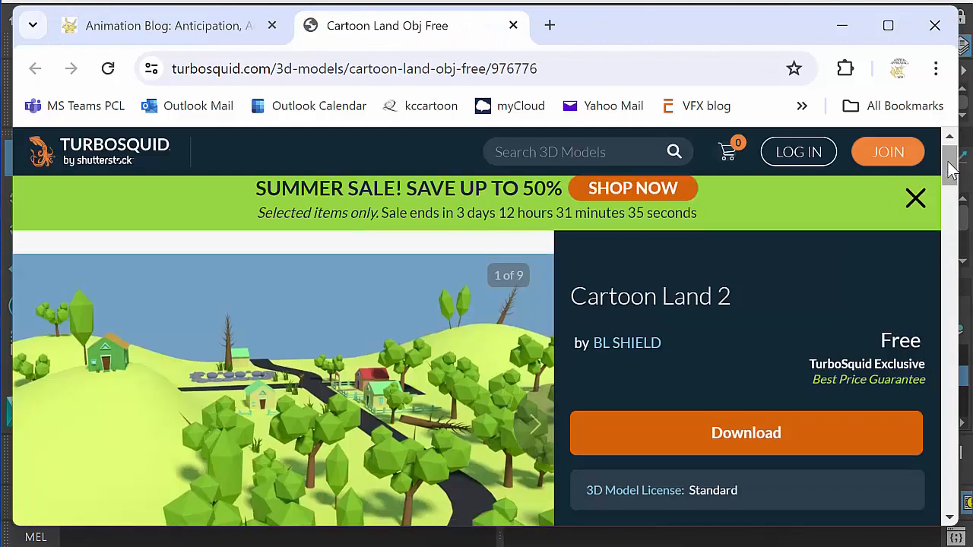
pyautogui.scroll(-2, 950, 171)
pyautogui.moveTo(948, 163); pyautogui.dragTo(949, 164)
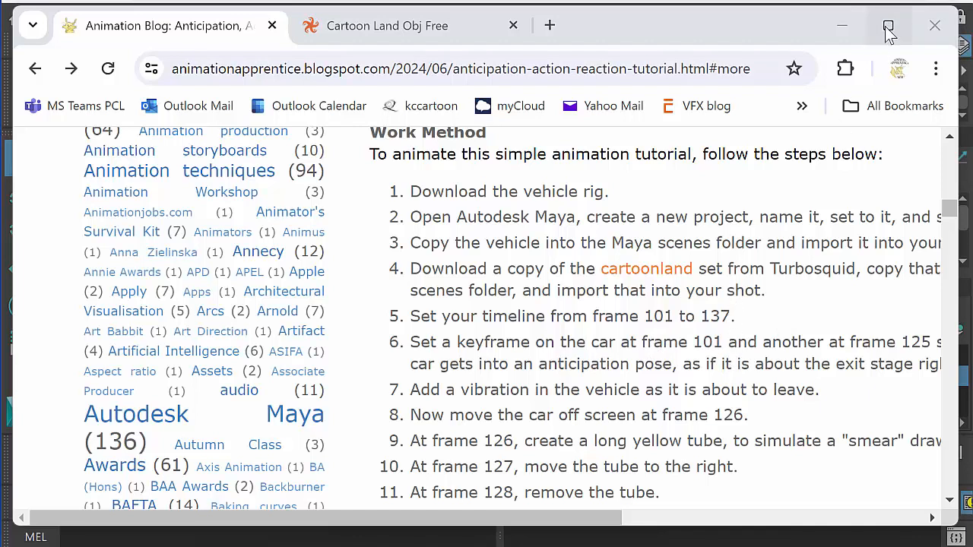
pyautogui.click(843, 29)
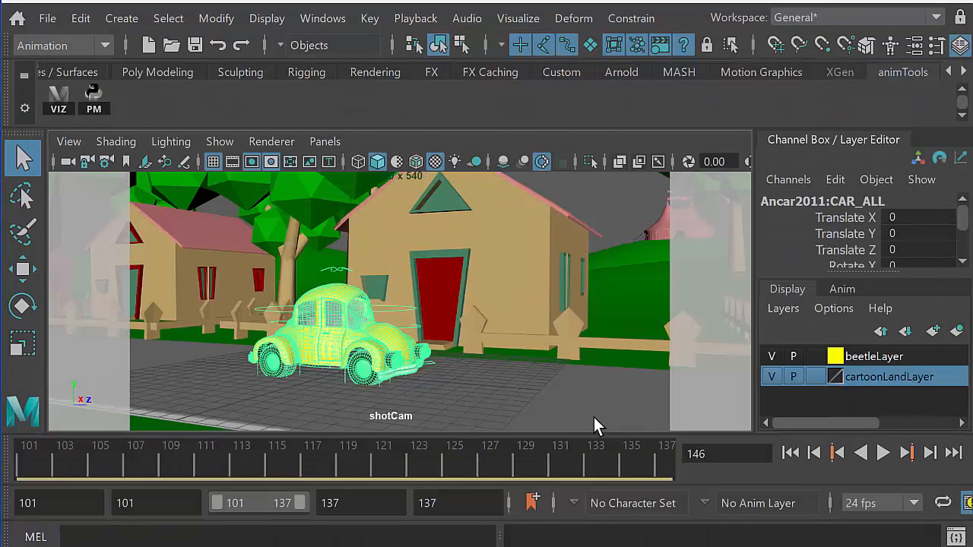
# - Select the shotCam camera, lock it against movement and clear the selection
pyautogui.click(611, 208)
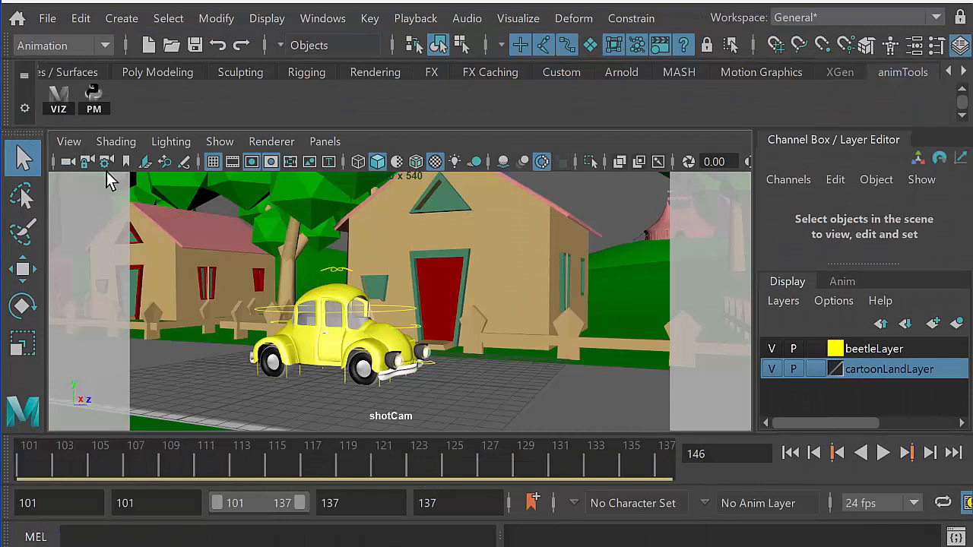
pyautogui.click(67, 161)
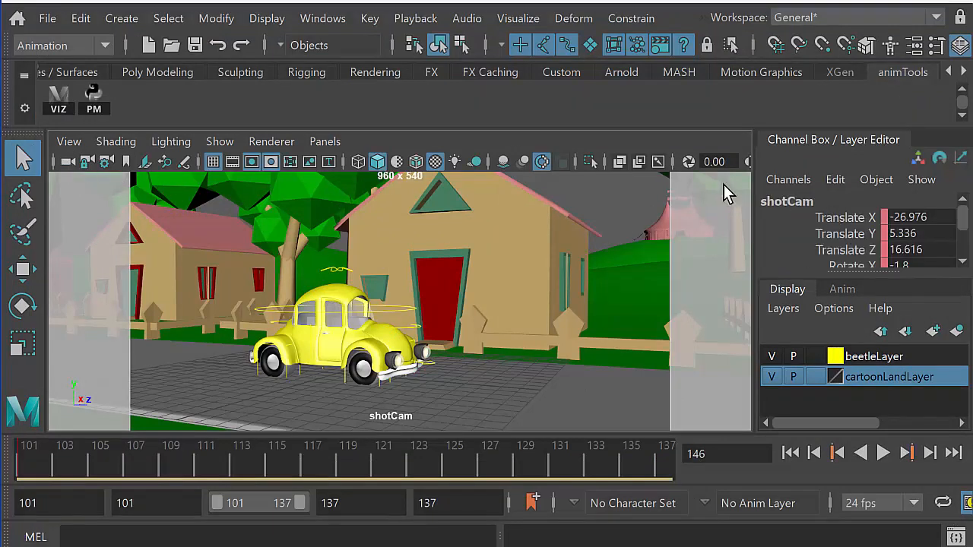
pyautogui.click(87, 162)
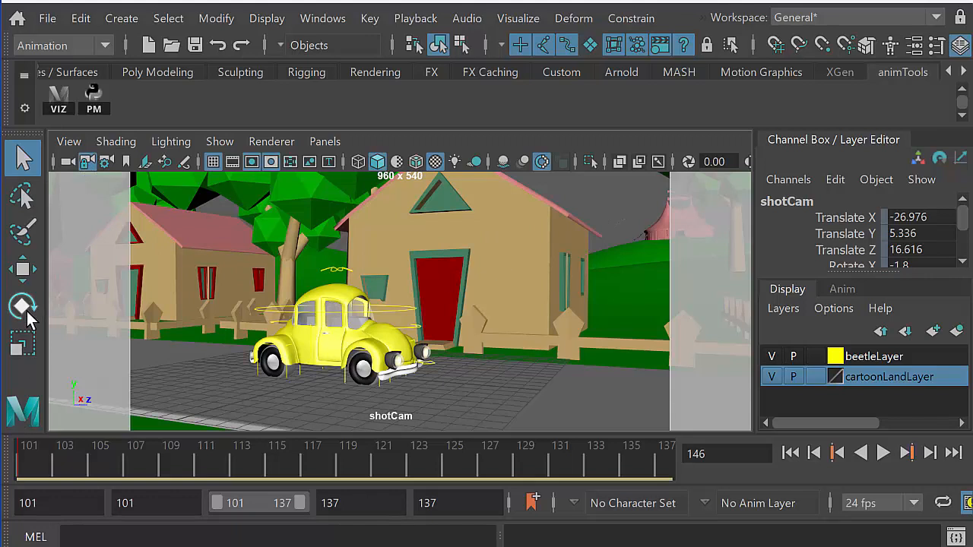
pyautogui.click(607, 195)
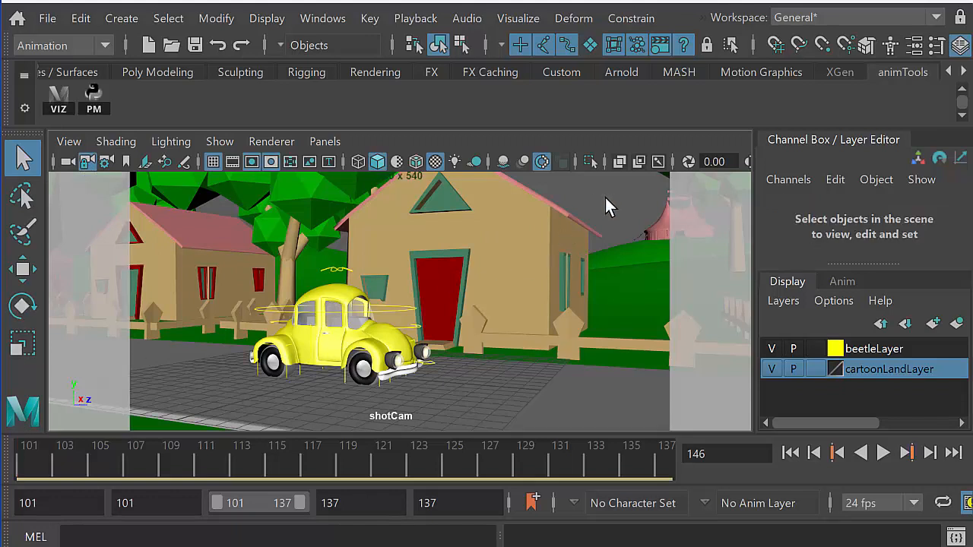
# - Switch to the multi-pane layout and reframe the persp view to show the houses, crossroads and distant car
pyautogui.press('space')
pyautogui.moveTo(530, 295); pyautogui.dragTo(529, 317)
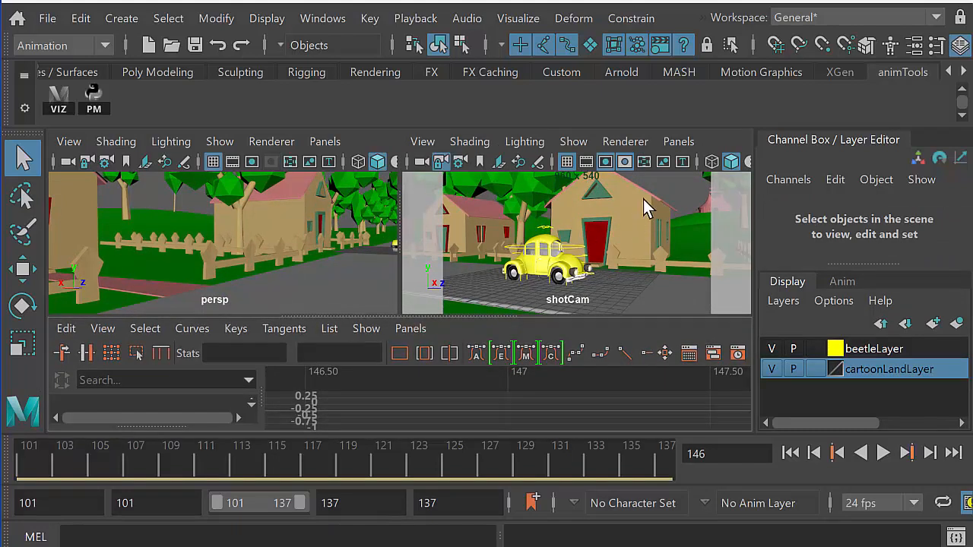
pyautogui.keyDown('alt'); pyautogui.moveTo(281, 235); pyautogui.dragTo(266, 272); pyautogui.keyUp('alt')
pyautogui.keyDown('alt'); pyautogui.moveTo(266, 272); pyautogui.dragTo(180, 266, button='right'); pyautogui.keyUp('alt')
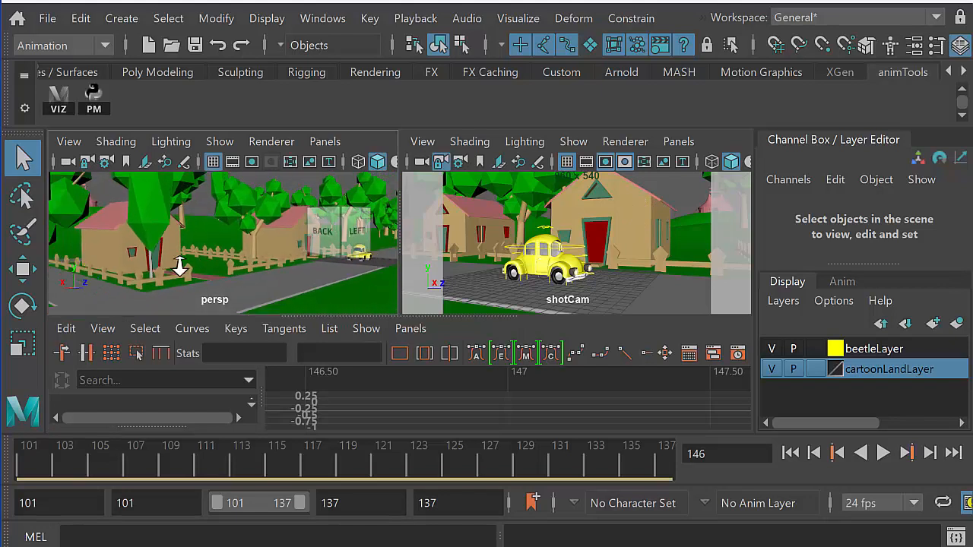
pyautogui.keyDown('alt'); pyautogui.moveTo(180, 266); pyautogui.dragTo(248, 255); pyautogui.keyUp('alt')
pyautogui.moveTo(248, 255)
pyautogui.keyDown('alt'); pyautogui.mouseDown(button='middle')
pyautogui.moveTo(291, 267)
pyautogui.moveTo(264, 253)
pyautogui.mouseUp(button='middle'); pyautogui.keyUp('alt')
pyautogui.moveTo(265, 252)
pyautogui.keyDown('alt'); pyautogui.mouseDown()
pyautogui.moveTo(257, 255)
pyautogui.moveTo(269, 238)
pyautogui.mouseUp(); pyautogui.keyUp('alt')
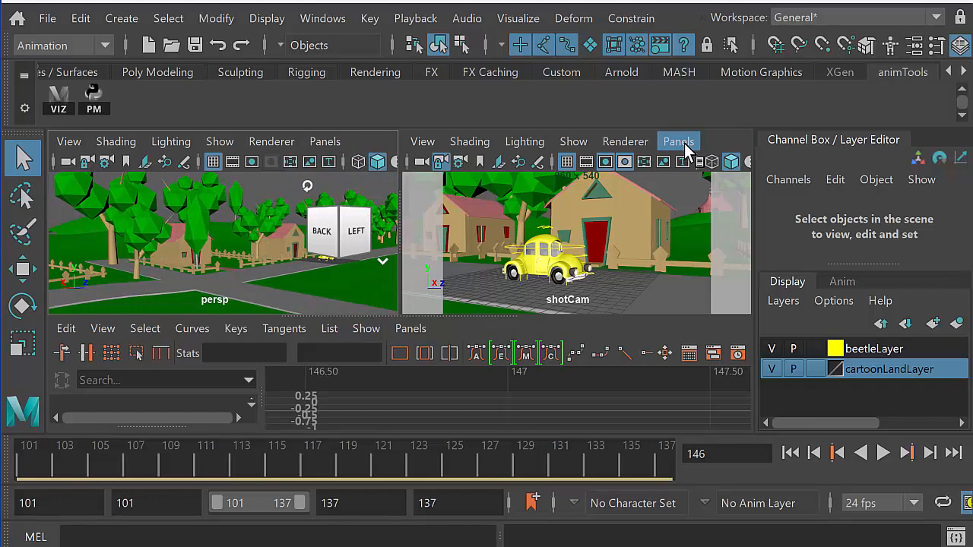
pyautogui.click(679, 141)
pyautogui.moveTo(697, 210)
pyautogui.moveTo(742, 289)
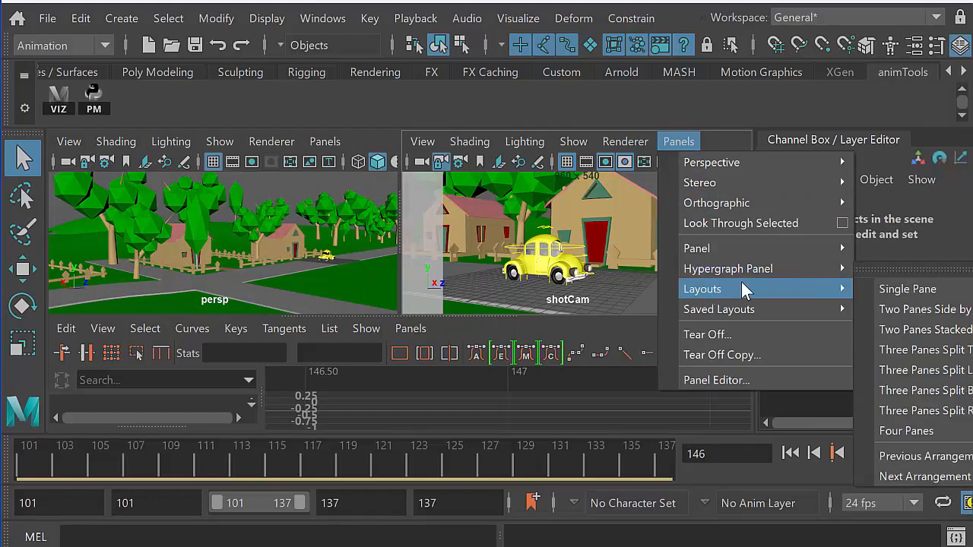
pyautogui.click(749, 132)
pyautogui.click(678, 144)
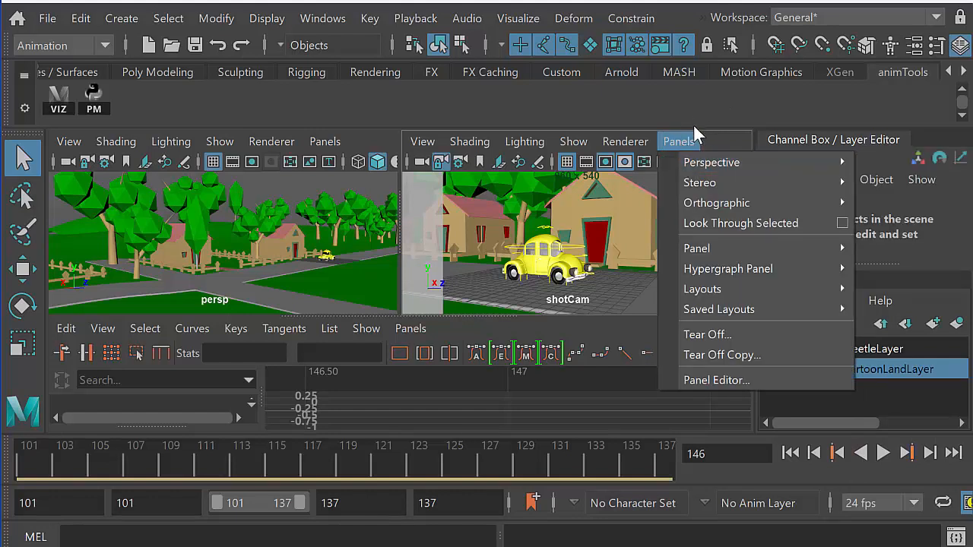
pyautogui.click(326, 141)
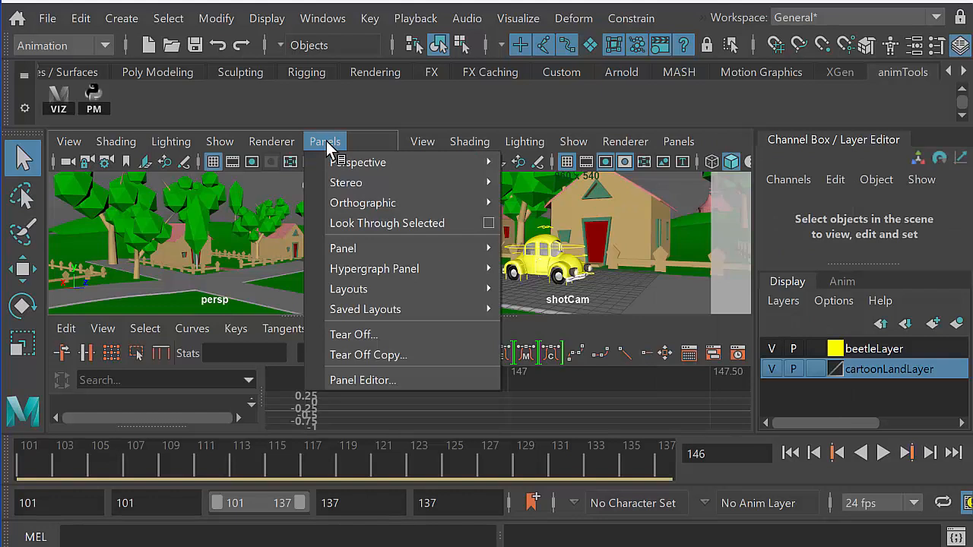
# - Switch to the Animation Apprentice blog, search it for "create a shot camera", view the matching tutorial post and return to Maya
pyautogui.moveTo(338, 160)
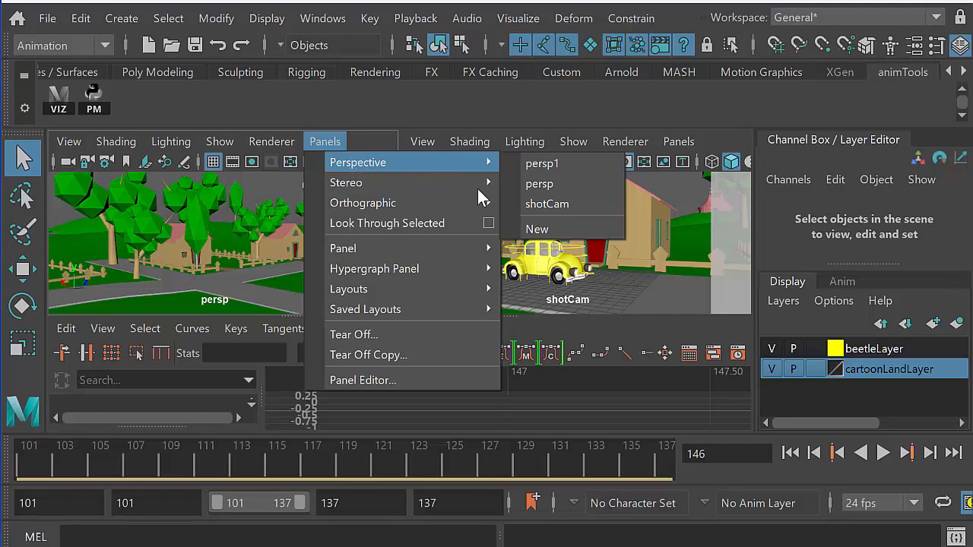
pyautogui.hotkey('alt', 'Tab')
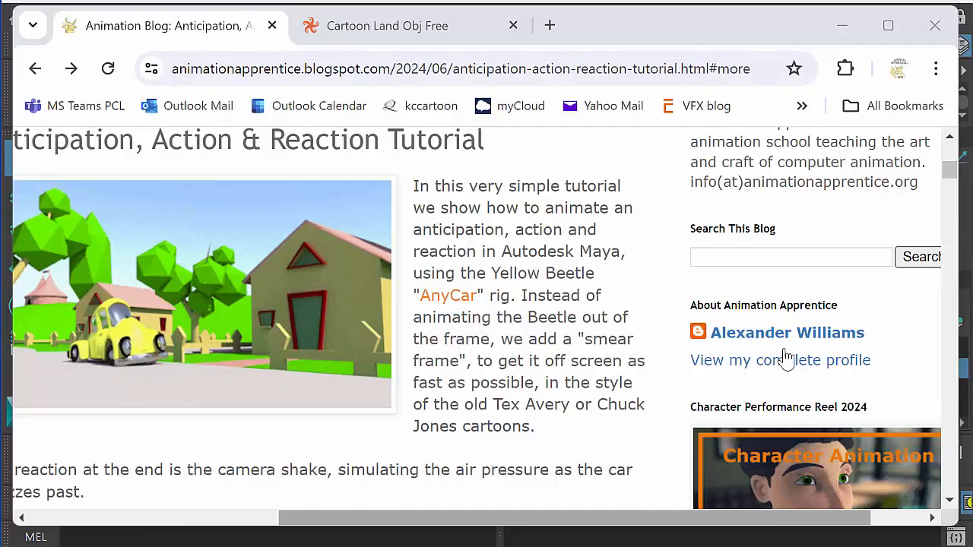
pyautogui.click(754, 259)
pyautogui.write('cr')
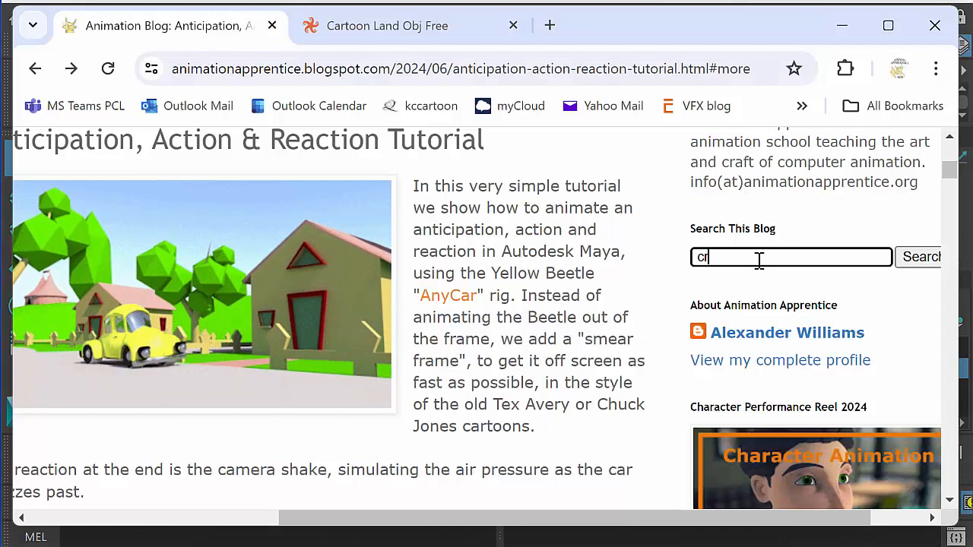
pyautogui.write('eate a spot cam')
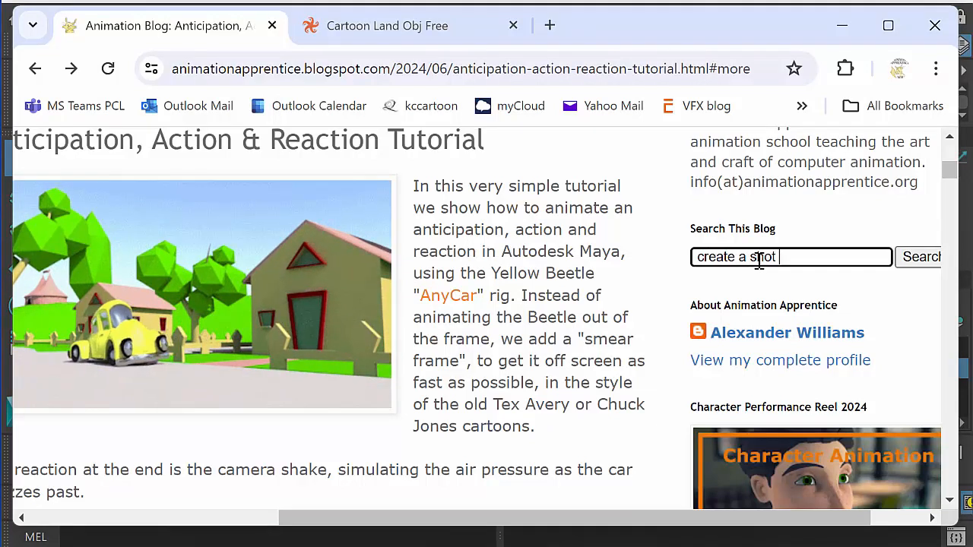
pyautogui.write('era')
pyautogui.press('Return')
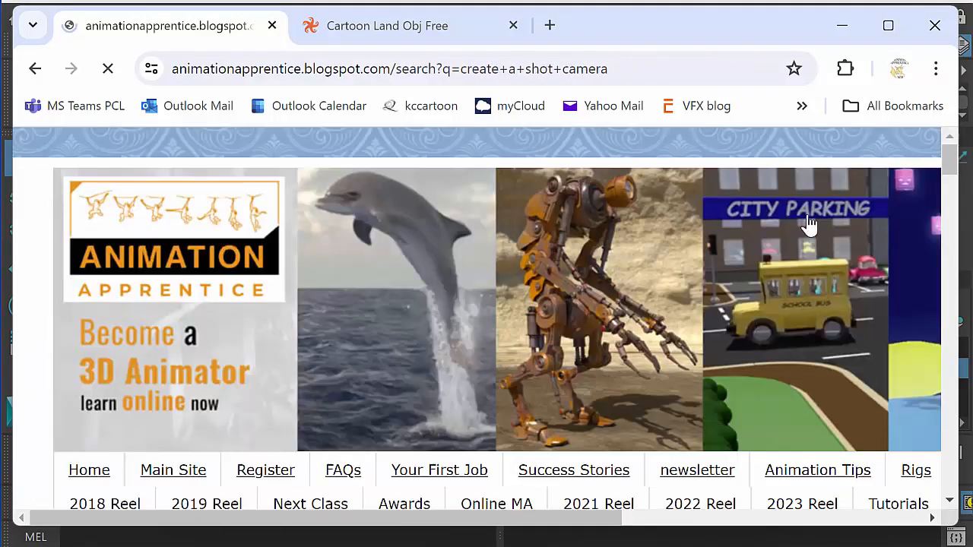
pyautogui.moveTo(948, 153); pyautogui.dragTo(949, 156)
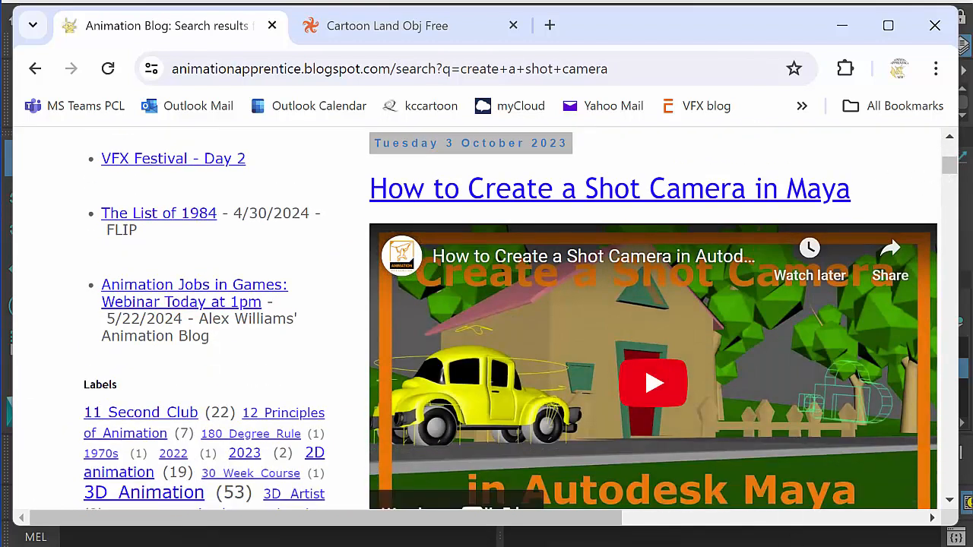
pyautogui.hotkey('alt', 'Tab')
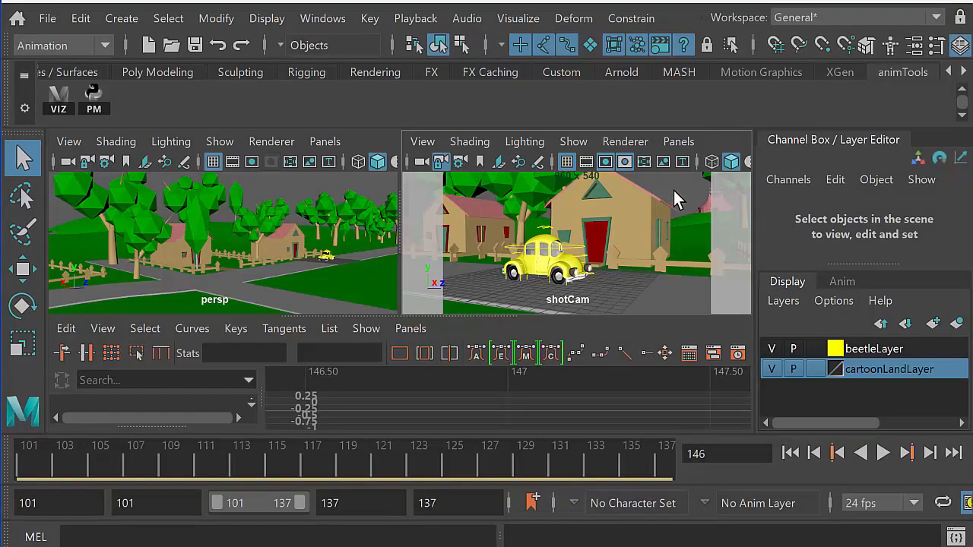
# - Maximize the shotCam view, select all of the Beetle's rig controls and key them at frame 101
pyautogui.press('space')
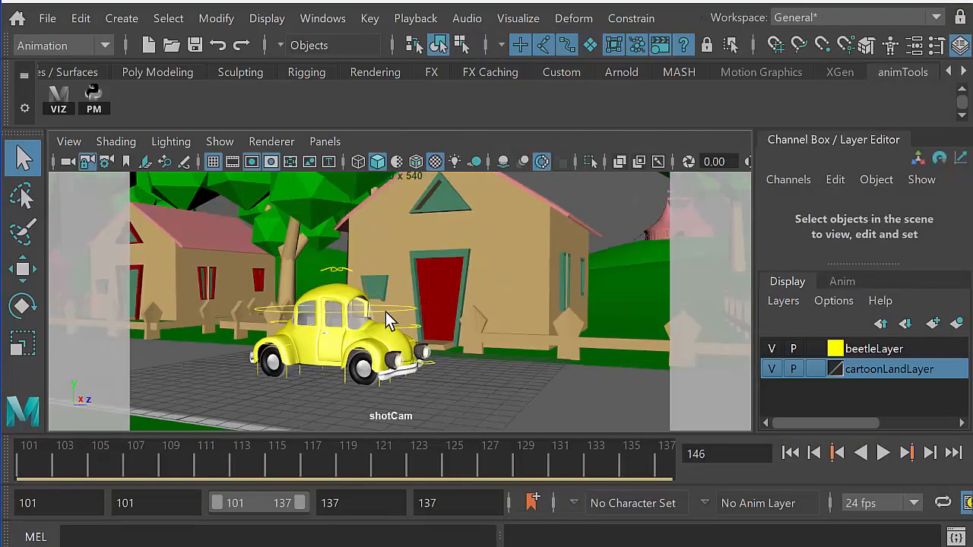
pyautogui.click(342, 280)
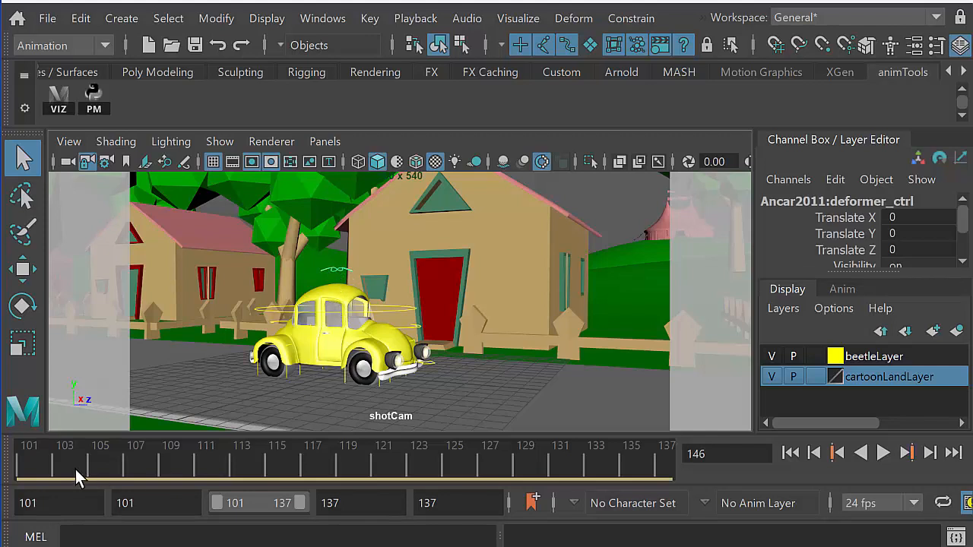
pyautogui.click(16, 466)
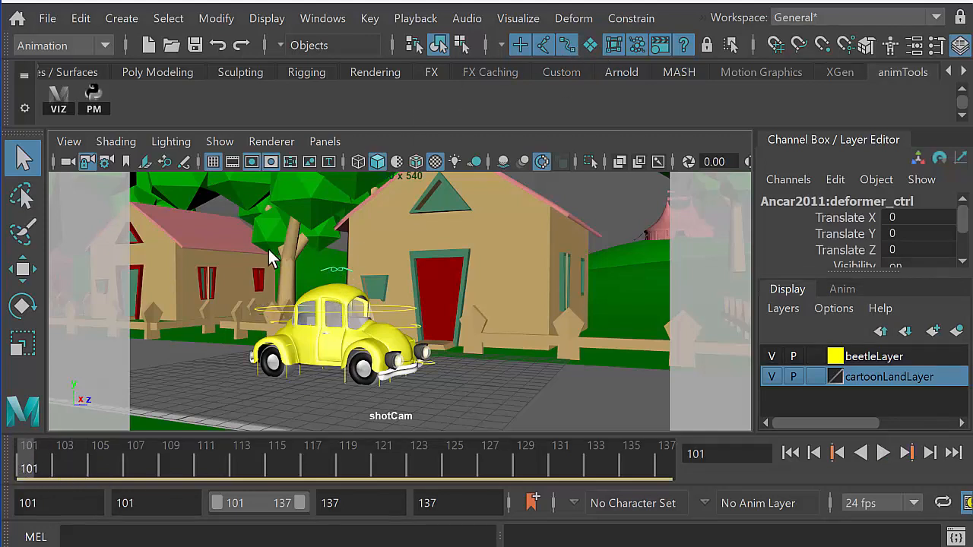
pyautogui.moveTo(282, 310); pyautogui.dragTo(485, 421)
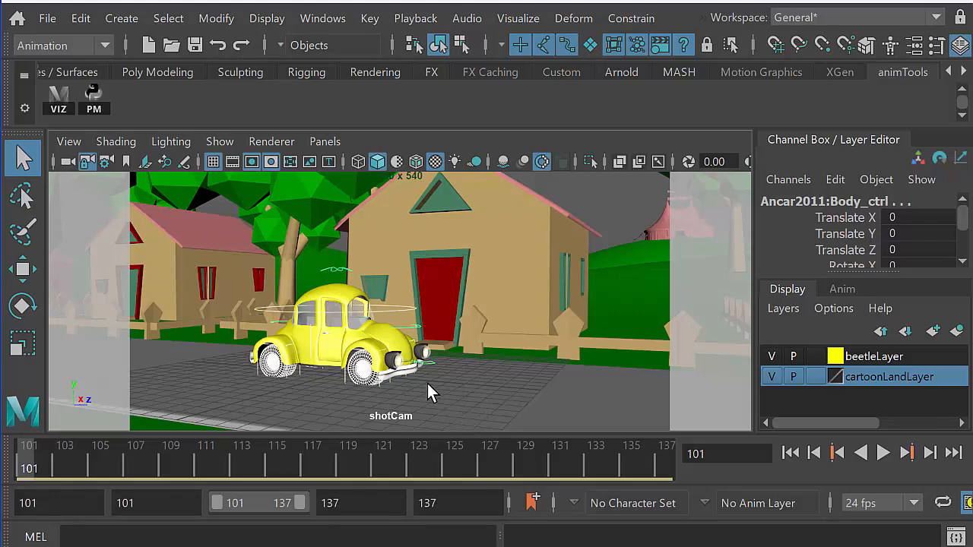
pyautogui.press('s')
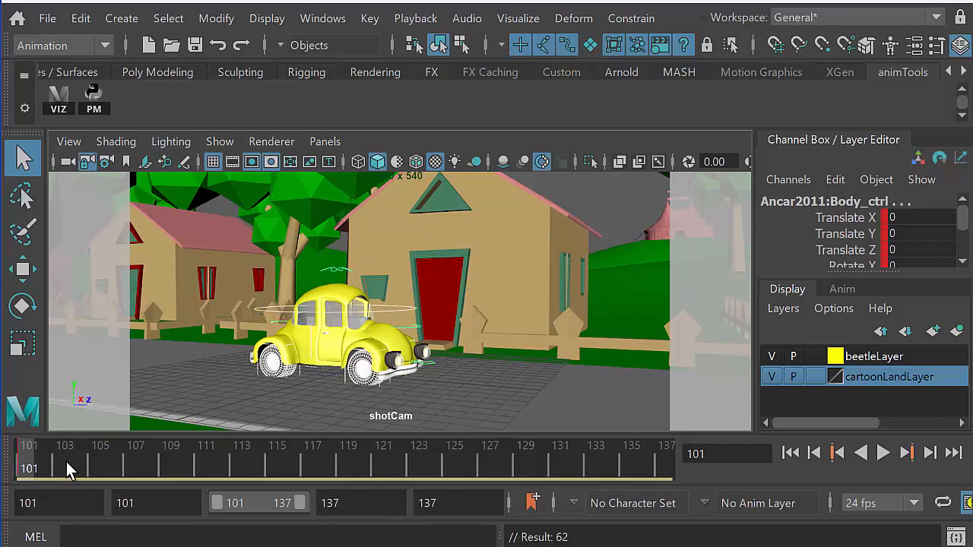
# - Play the timeline to judge the pause, stop at frame 125 and key all the selected car controls there
pyautogui.hotkey('alt', 'v')
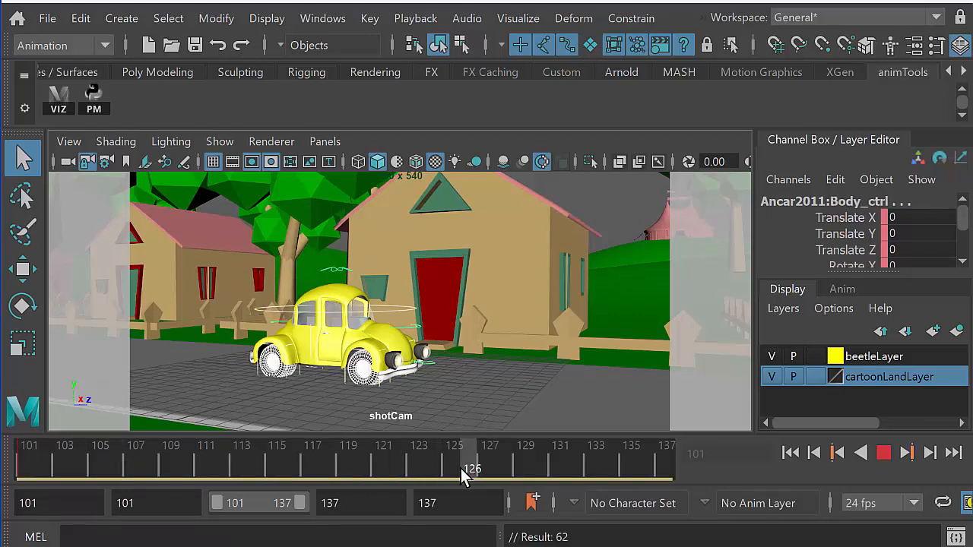
pyautogui.hotkey('alt', 'v')
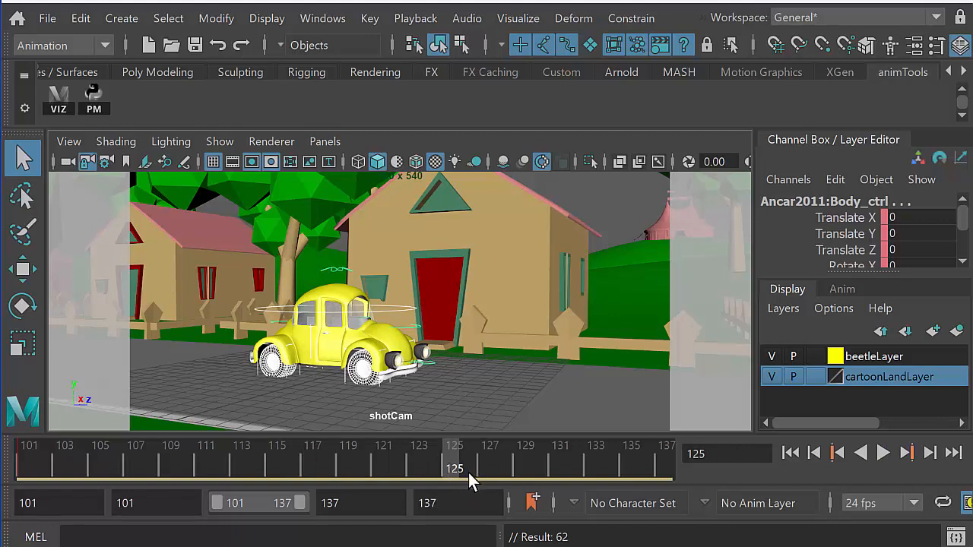
pyautogui.press('s')
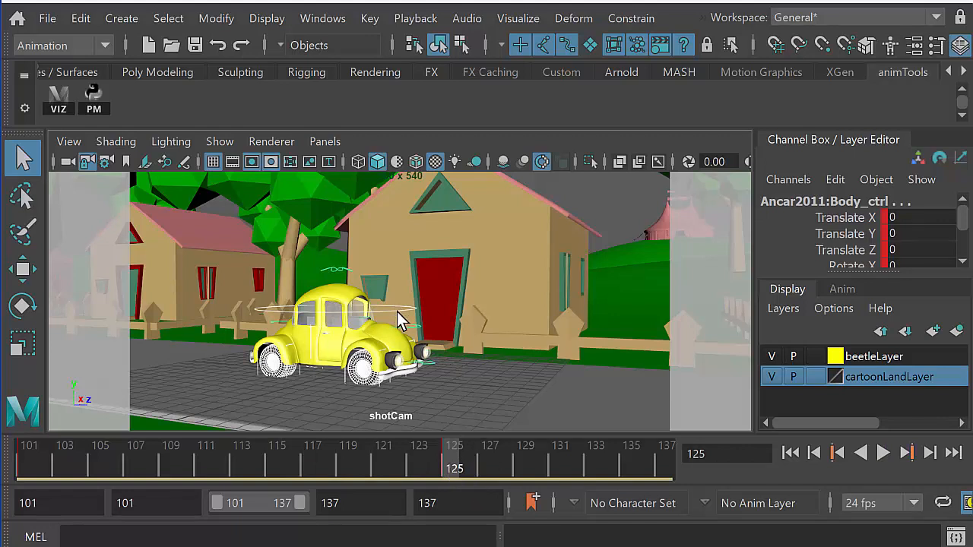
# - Move the car's Drive_ctrl slightly backwards at frame 125, key it and scrub the timeline to check the movement
pyautogui.click(397, 311)
pyautogui.press('w')
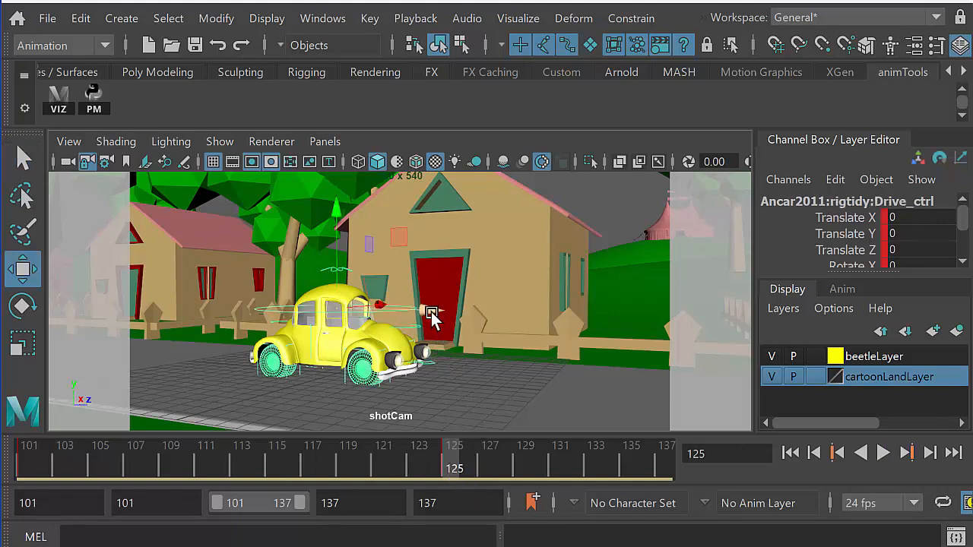
pyautogui.moveTo(431, 313); pyautogui.dragTo(402, 312)
pyautogui.press('s')
pyautogui.moveTo(61, 468); pyautogui.dragTo(450, 460)
# - Stretch the car up and back at frame 125 by moving deformer_ctrl to Translate Y 1.074 and Translate Z -2
pyautogui.click(318, 267)
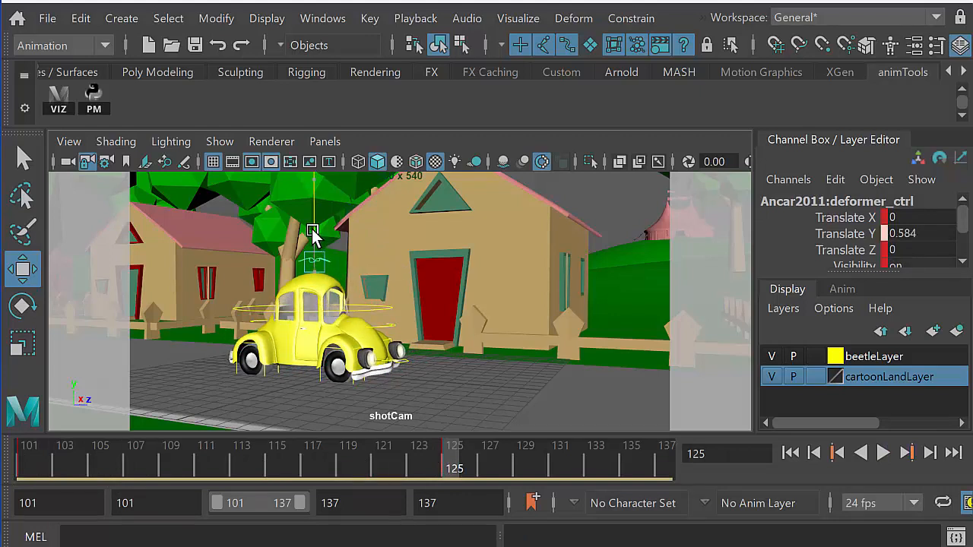
pyautogui.moveTo(314, 232); pyautogui.dragTo(287, 226)
pyautogui.moveTo(373, 252); pyautogui.dragTo(353, 254)
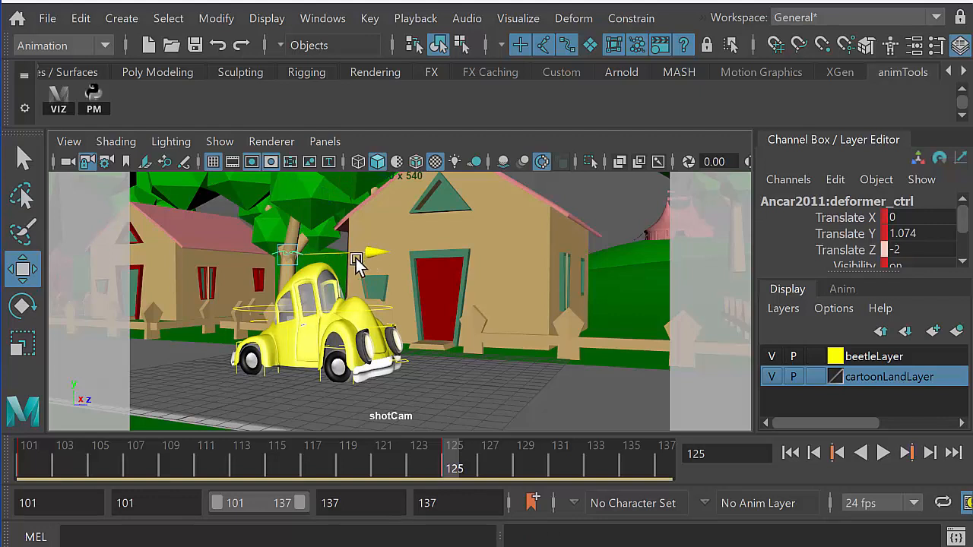
# - Scrub and play back the animation from frame 101 to check the anticipation timing
pyautogui.hotkey('alt', 'v')
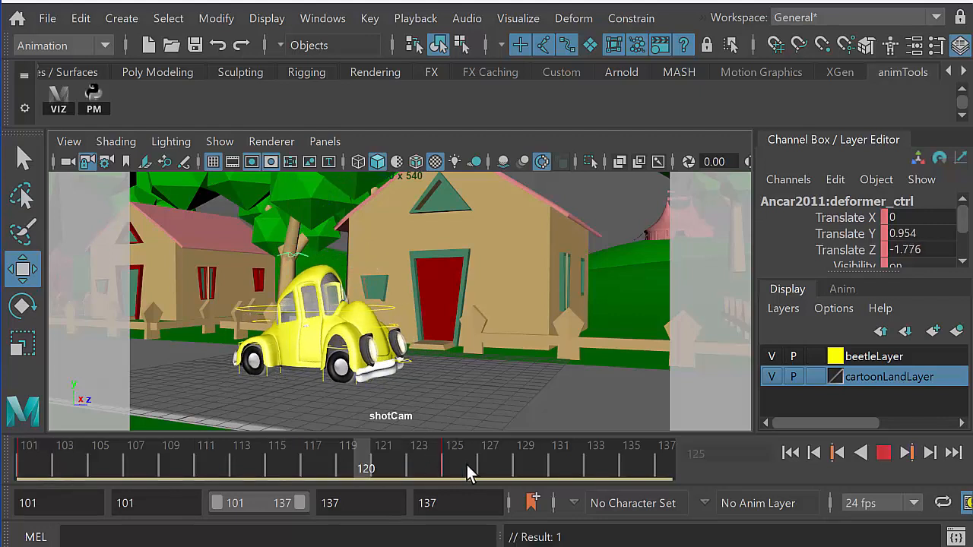
pyautogui.moveTo(463, 475); pyautogui.dragTo(6, 475)
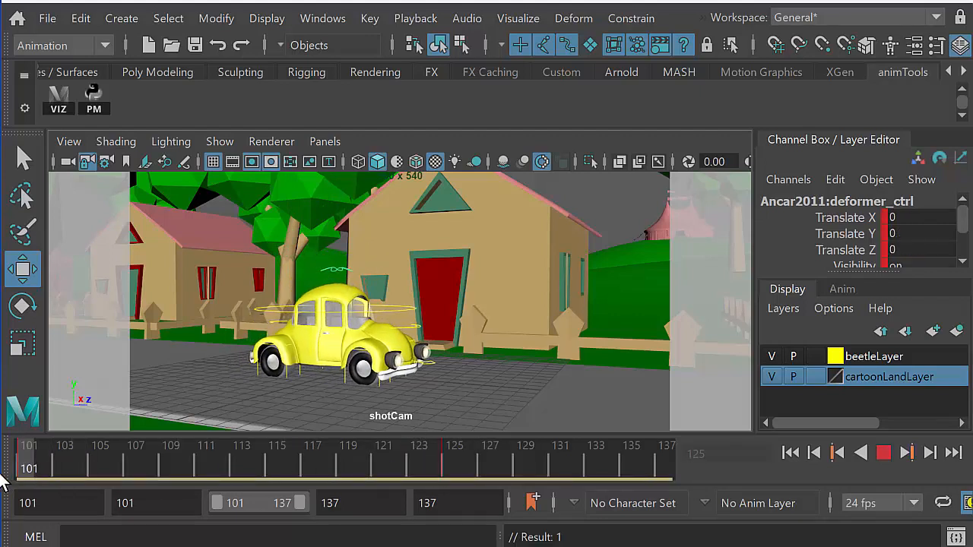
pyautogui.click(880, 452)
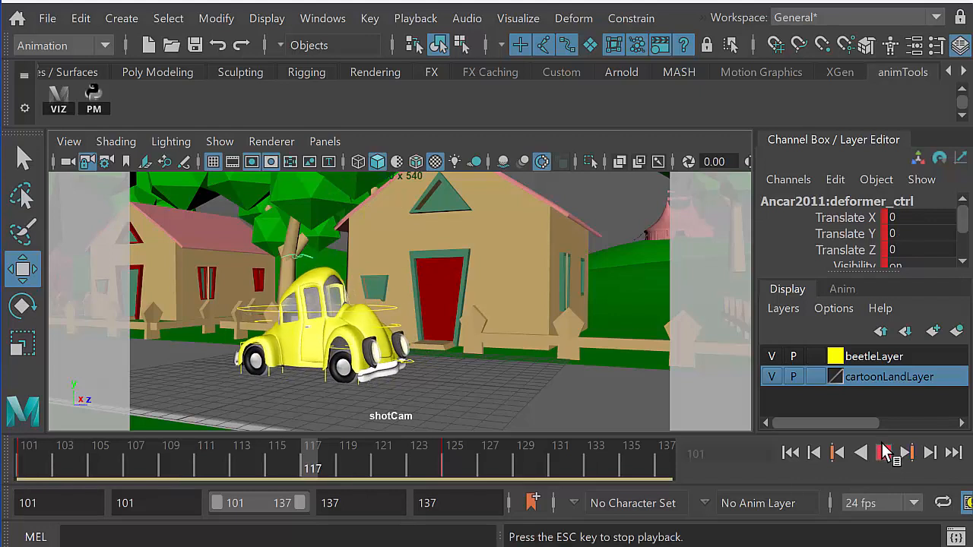
# - At frame 126, move Drive_ctrl forward out of the camera frame to Translate Z 29.62 and key it
pyautogui.moveTo(451, 469); pyautogui.dragTo(469, 475)
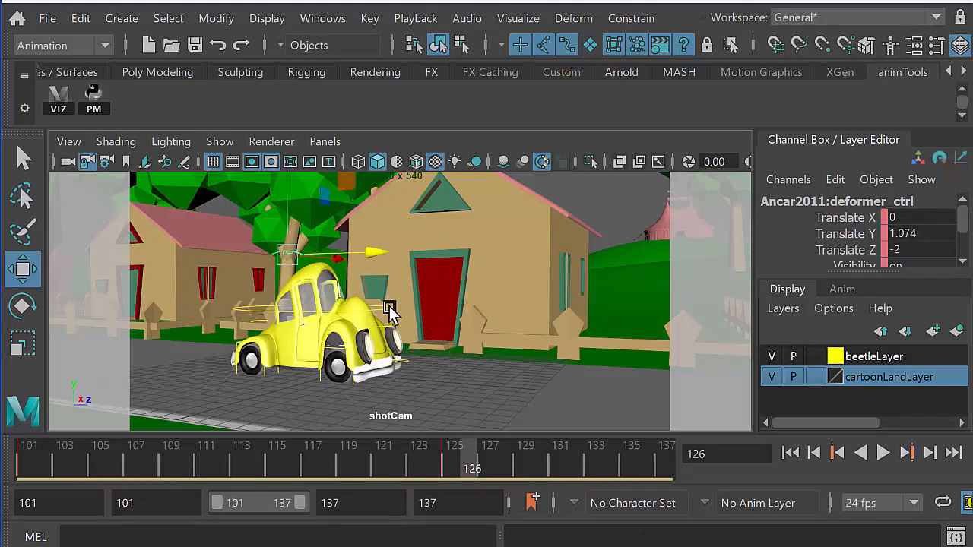
pyautogui.click(389, 308)
pyautogui.moveTo(423, 303); pyautogui.dragTo(971, 340)
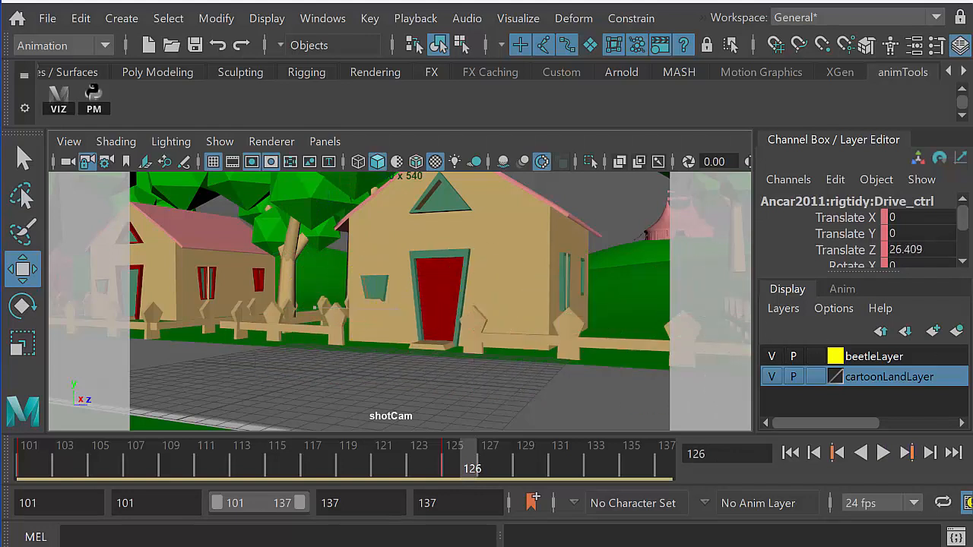
pyautogui.press('s')
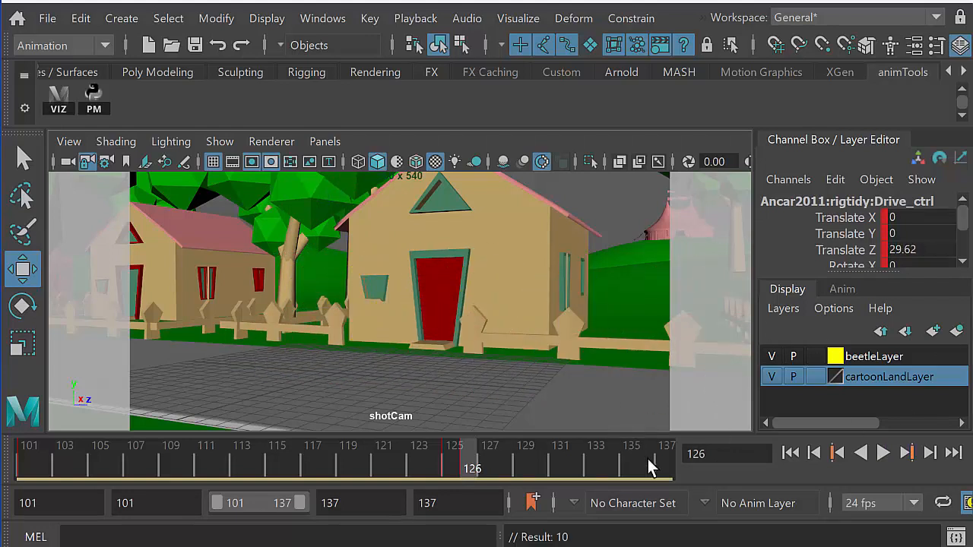
# - Play back the car's exit and scrub back through the anticipation to frame 109
pyautogui.click(883, 452)
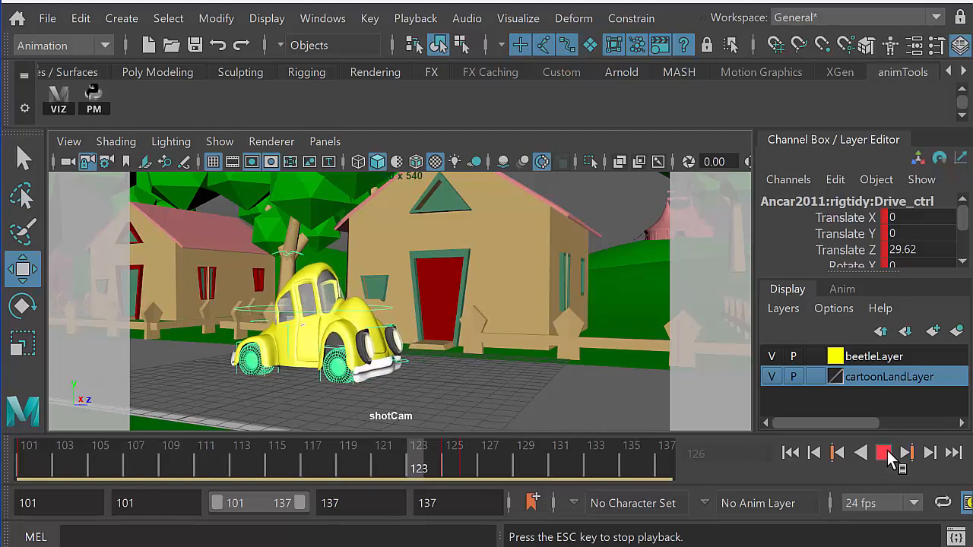
pyautogui.click(578, 456)
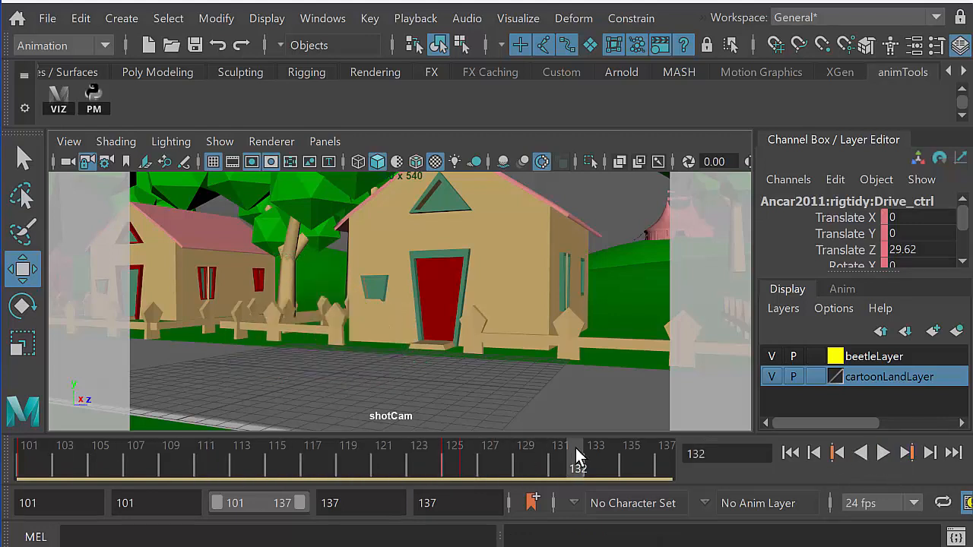
pyautogui.moveTo(452, 467); pyautogui.dragTo(239, 467)
pyautogui.click(168, 468)
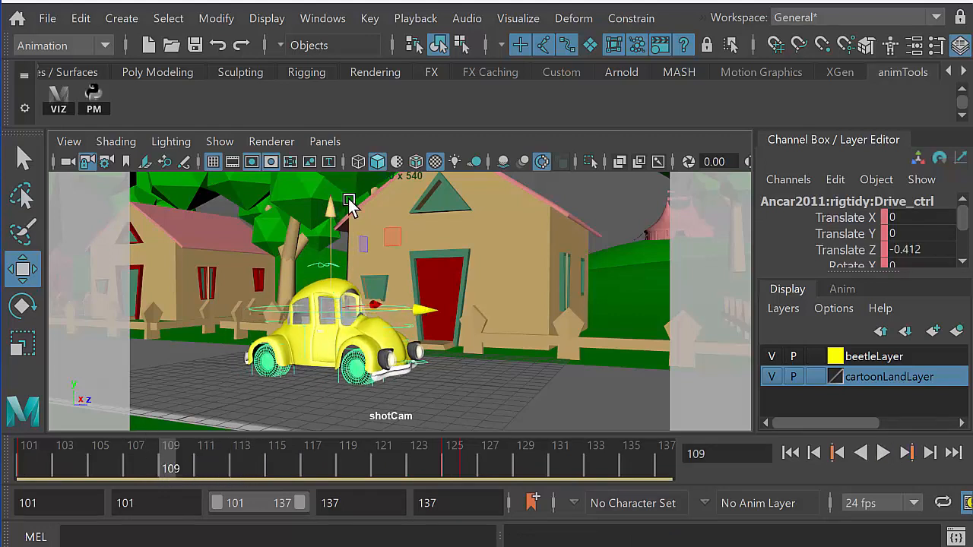
pyautogui.moveTo(331, 209); pyautogui.dragTo(331, 208)
pyautogui.moveTo(328, 258); pyautogui.dragTo(342, 237)
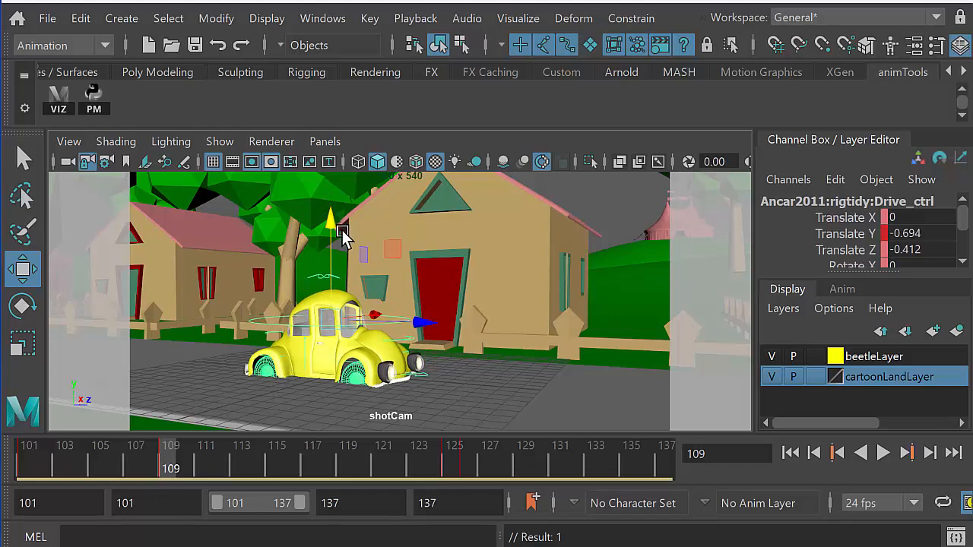
pyautogui.hotkey('ctrl', 'z')
# - Select the deformer_ctrl above the car and toggle the display layers, leaving cartoonLandLayer hidden and beetleLayer shown
pyautogui.click(321, 266)
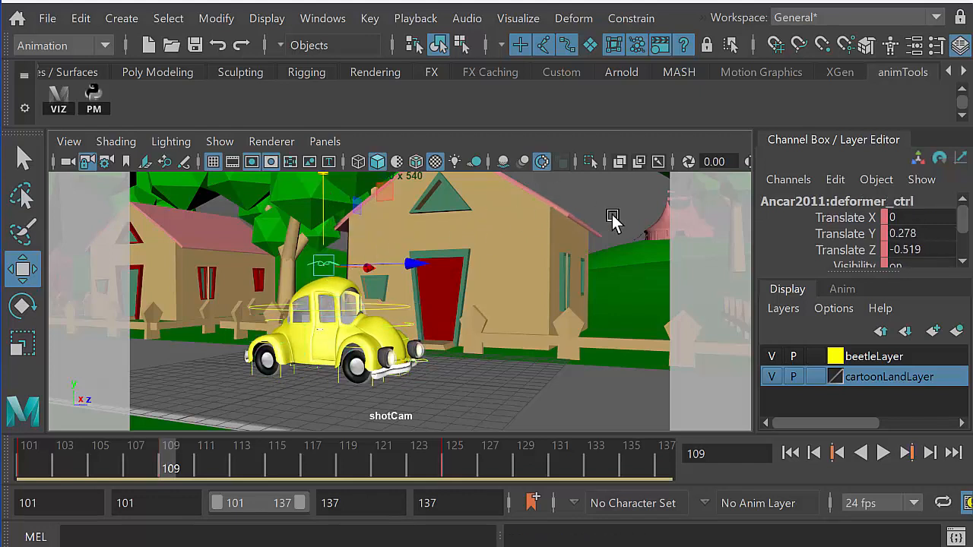
pyautogui.click(771, 377)
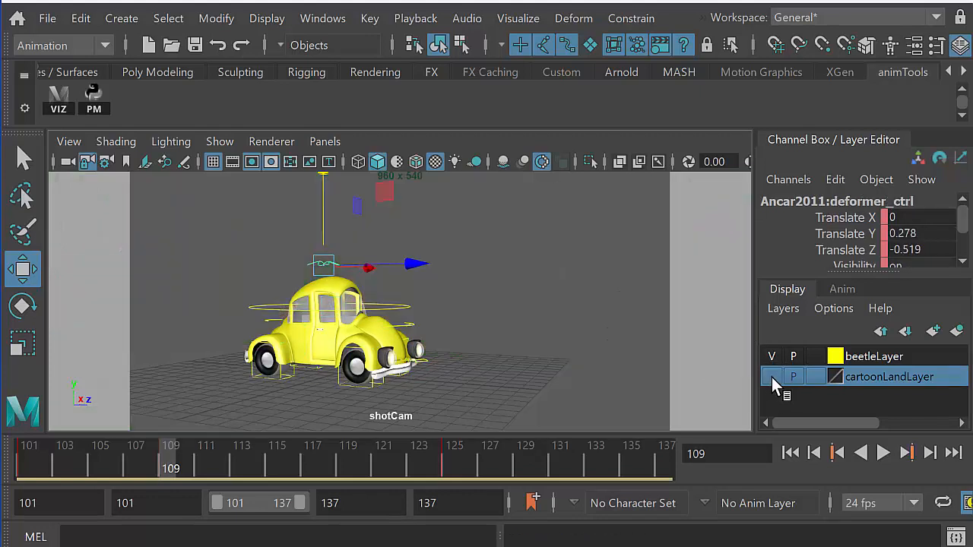
pyautogui.click(773, 377)
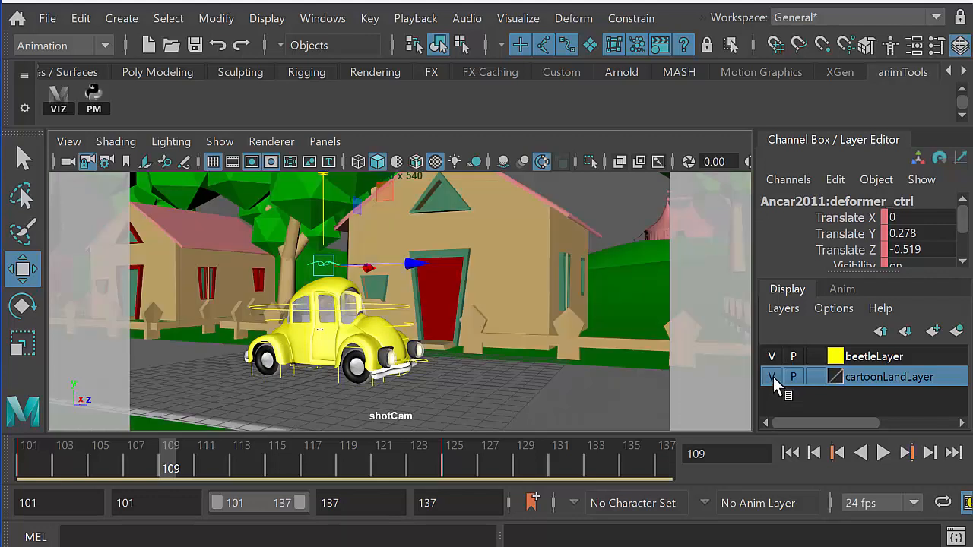
pyautogui.click(772, 378)
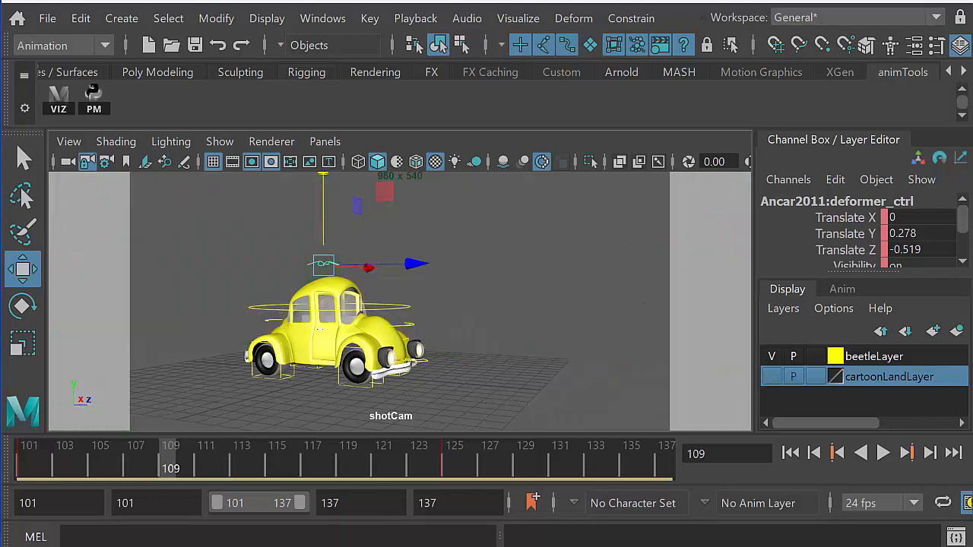
pyautogui.click(770, 355)
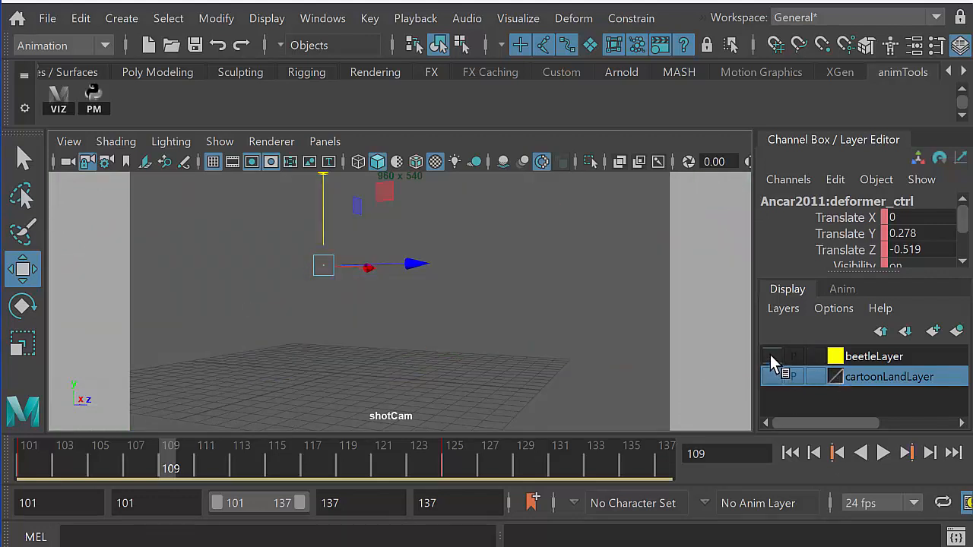
pyautogui.click(770, 355)
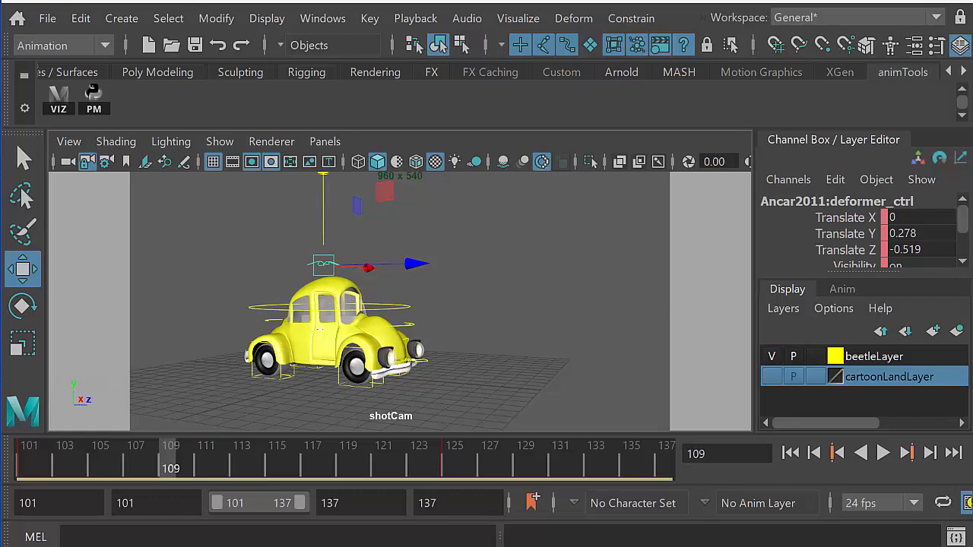
# - Search the Animation Apprentice blog in the browser for "layer editor", view the Layer Editor post and return to Maya
pyautogui.click(664, 545)
pyautogui.moveTo(590, 517); pyautogui.dragTo(836, 517)
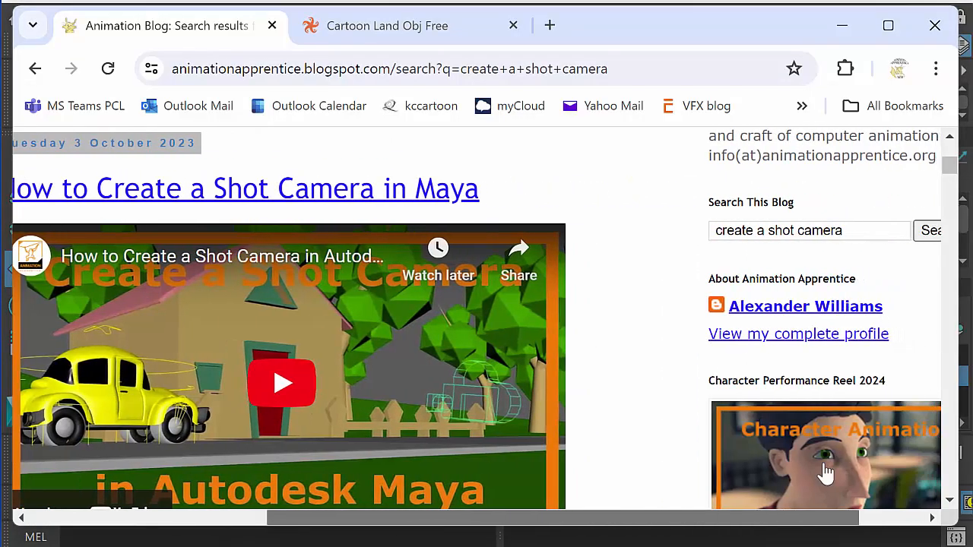
pyautogui.hscroll(2, 838, 232)
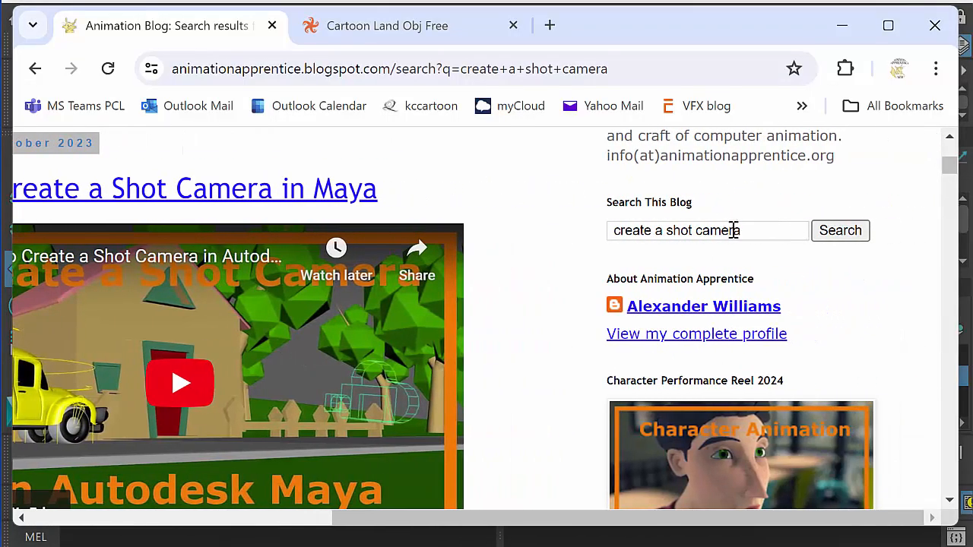
pyautogui.tripleClick(734, 229)
pyautogui.press('BackSpace')
pyautogui.write('laye')
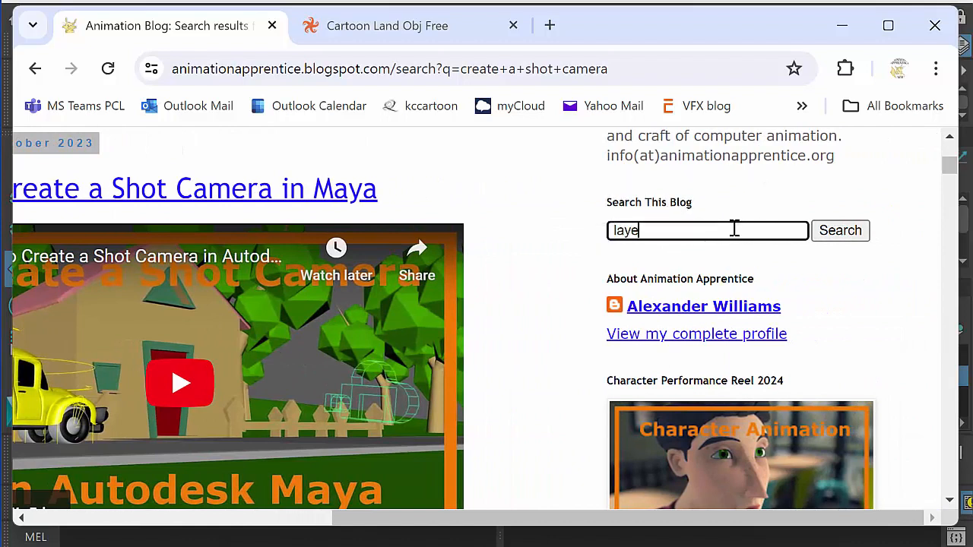
pyautogui.write('r editor')
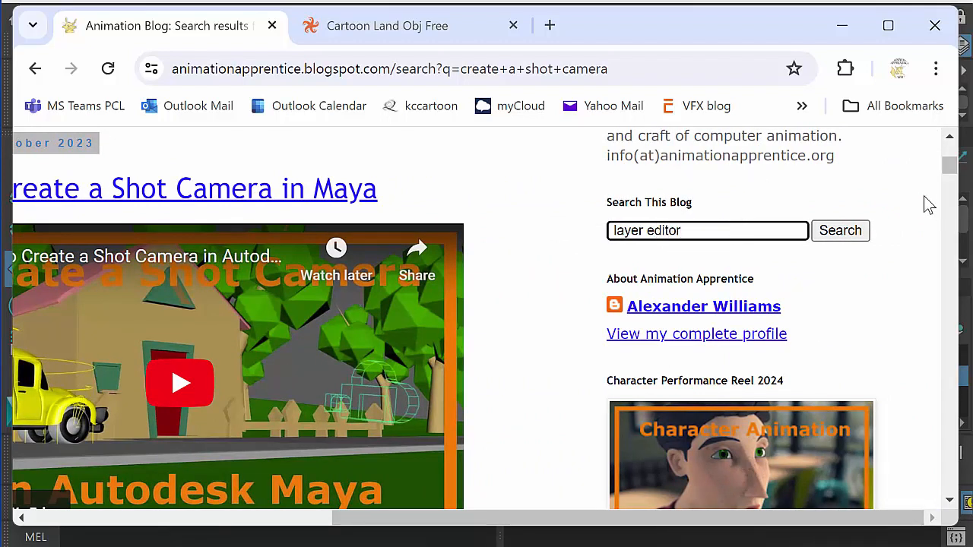
pyautogui.click(856, 231)
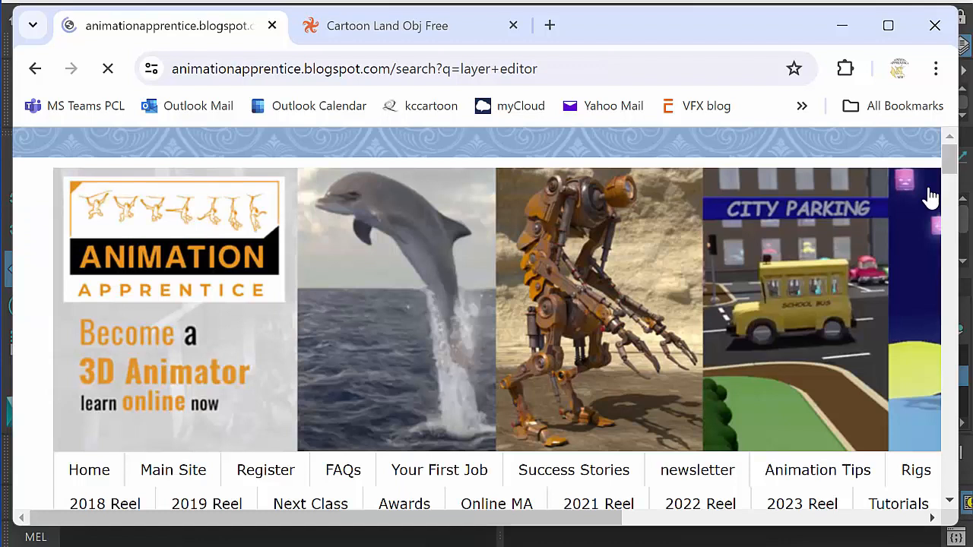
pyautogui.moveTo(950, 147); pyautogui.dragTo(950, 156)
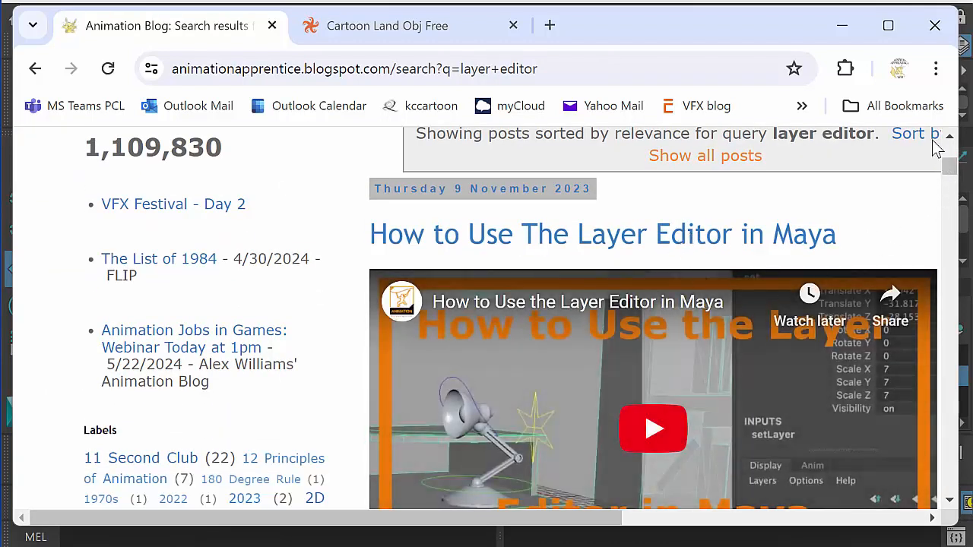
pyautogui.click(828, 43)
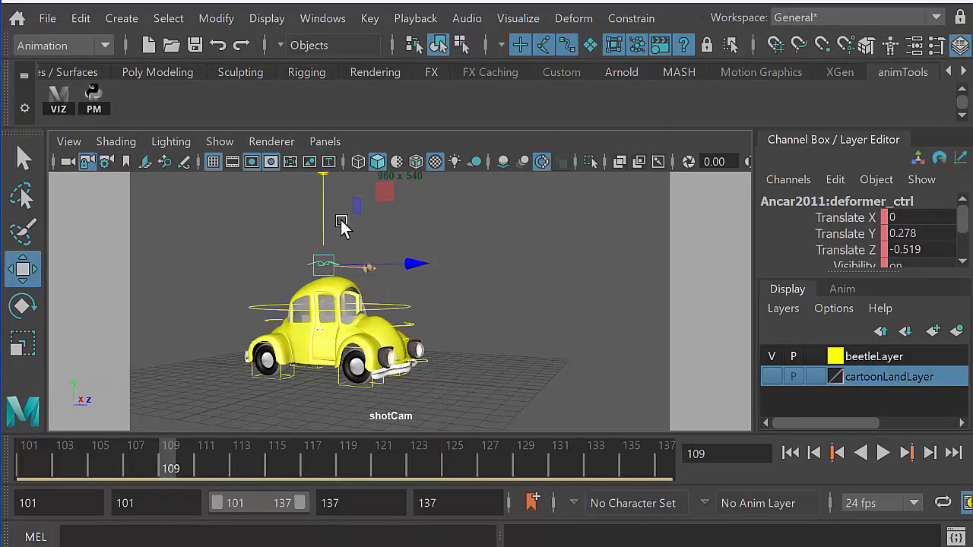
# - At frame 109, lower deformer_ctrl to Translate Y -0.329, key it and play the squash back from frame 101
pyautogui.moveTo(312, 199); pyautogui.dragTo(321, 205)
pyautogui.press('s')
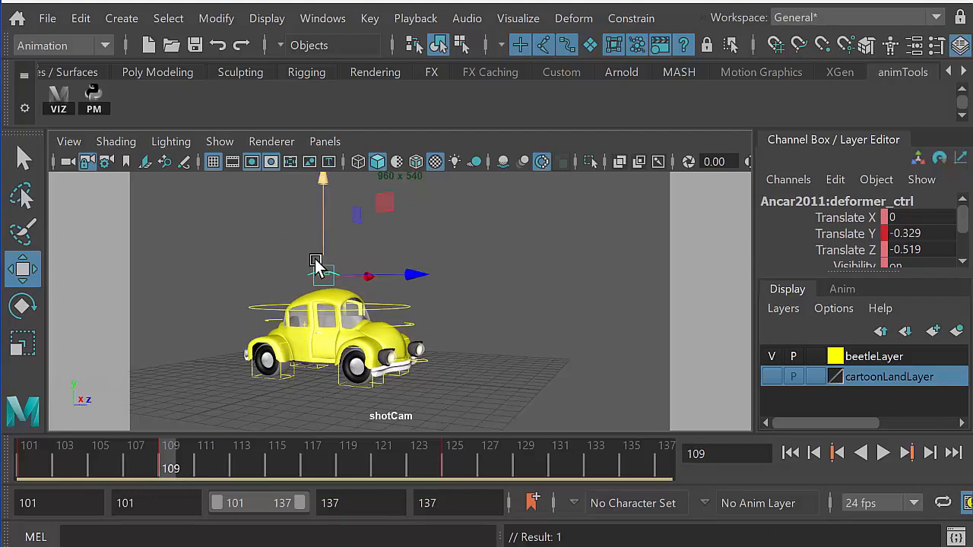
pyautogui.moveTo(164, 475); pyautogui.dragTo(294, 467)
pyautogui.moveTo(227, 468); pyautogui.dragTo(27, 468)
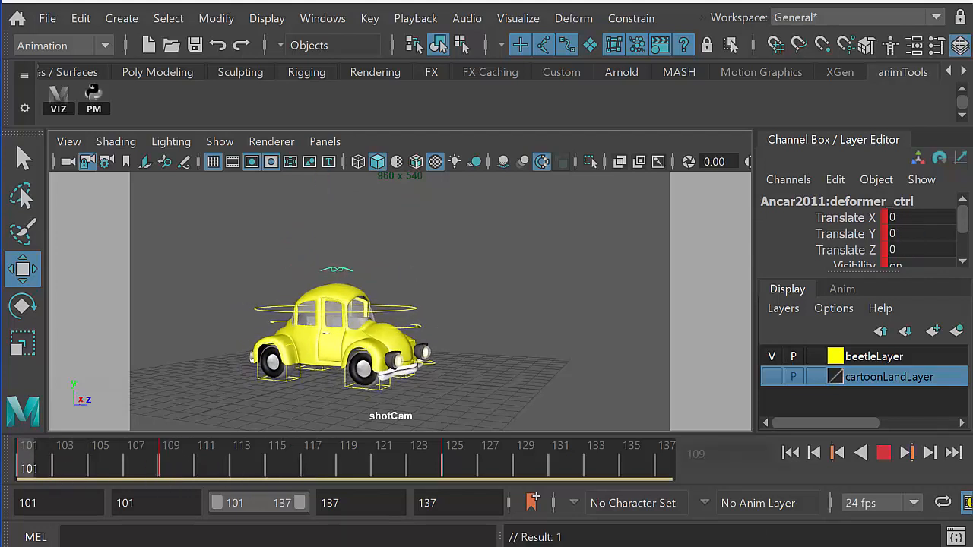
# - In an enlarged Graph Editor, delete Drive_ctrl's Translate Y key at frame 109 and play back the result
pyautogui.click(412, 308)
pyautogui.press('space')
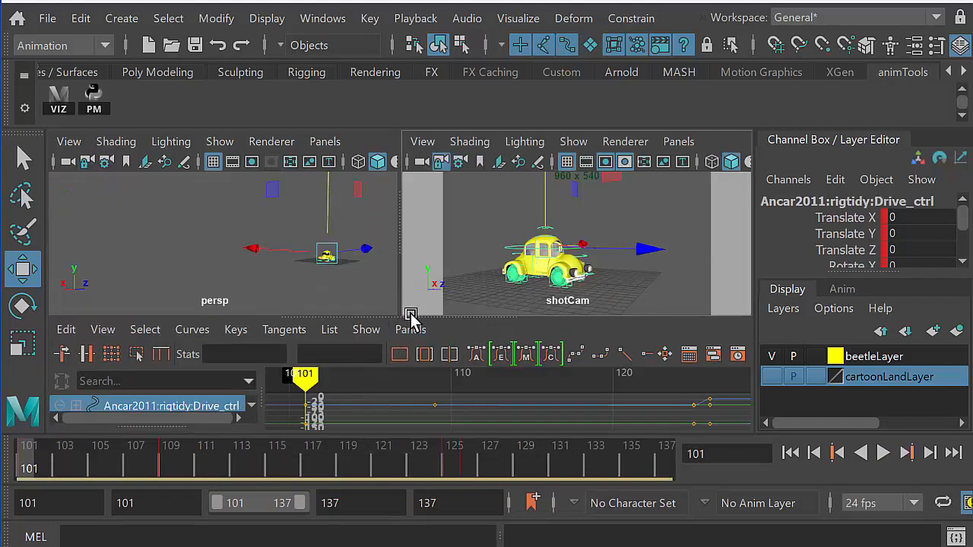
pyautogui.moveTo(423, 314); pyautogui.dragTo(423, 266)
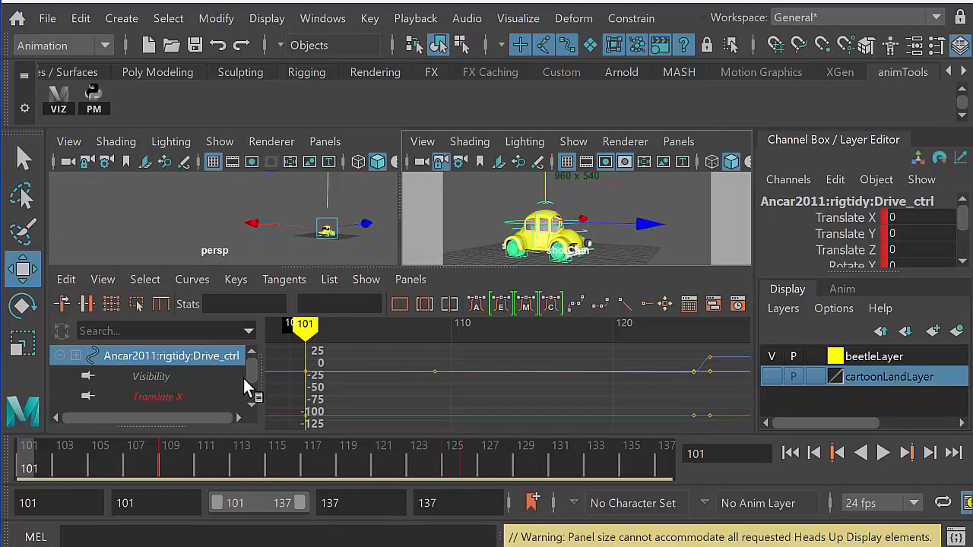
pyautogui.scroll(-1, 243, 367)
pyautogui.click(212, 361)
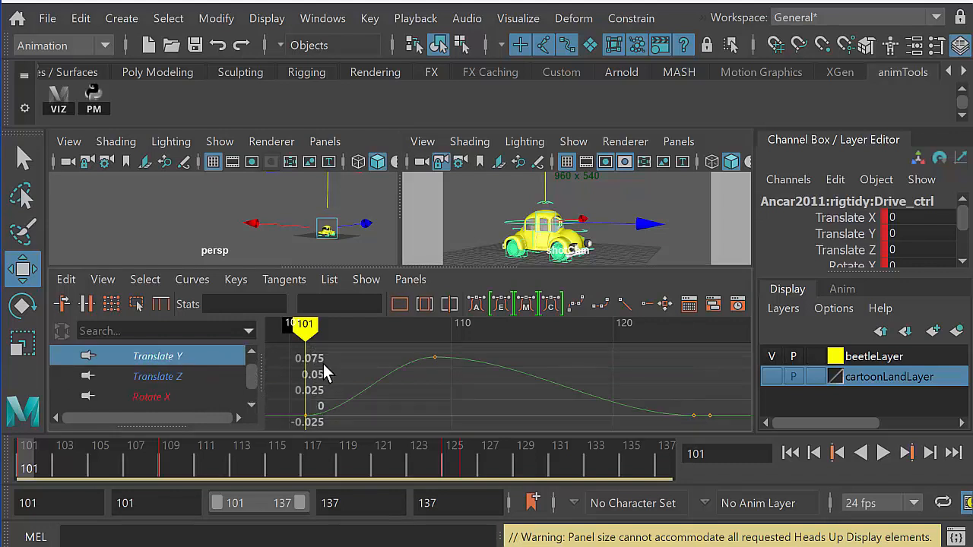
pyautogui.moveTo(414, 350); pyautogui.dragTo(460, 372)
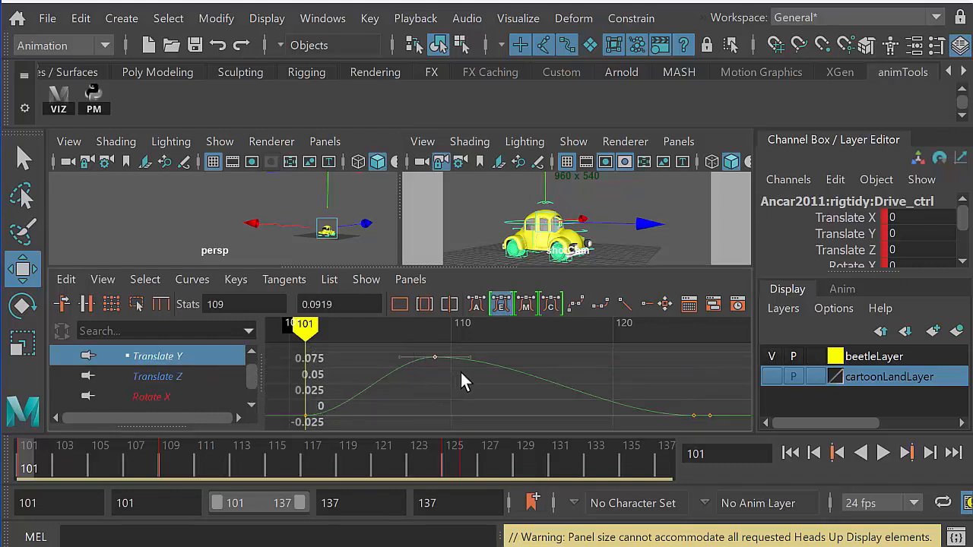
pyautogui.press('Delete')
pyautogui.moveTo(50, 466); pyautogui.dragTo(559, 456)
pyautogui.click(445, 464)
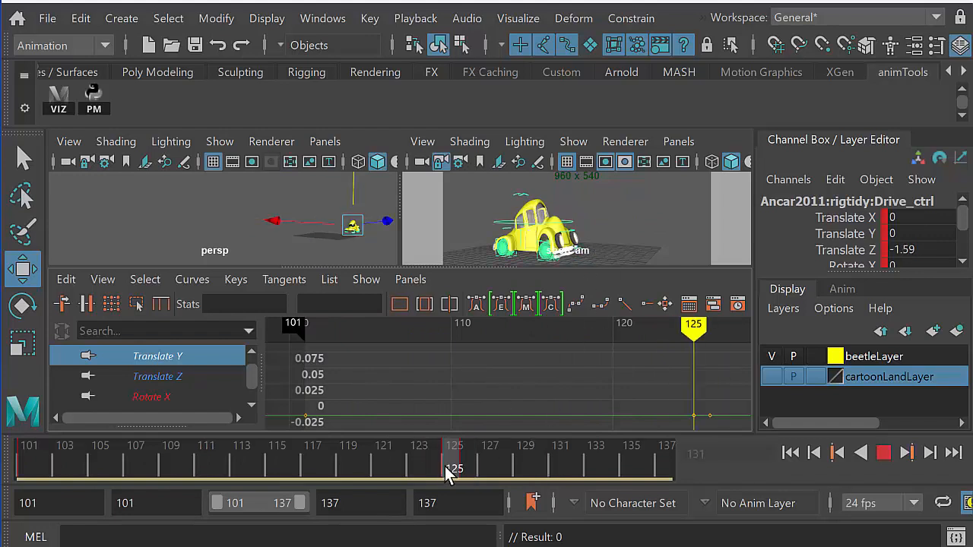
# - Select deformer_ctrl above the car, isolate its Translate Y curve and select the key at frame 109
pyautogui.click(541, 220)
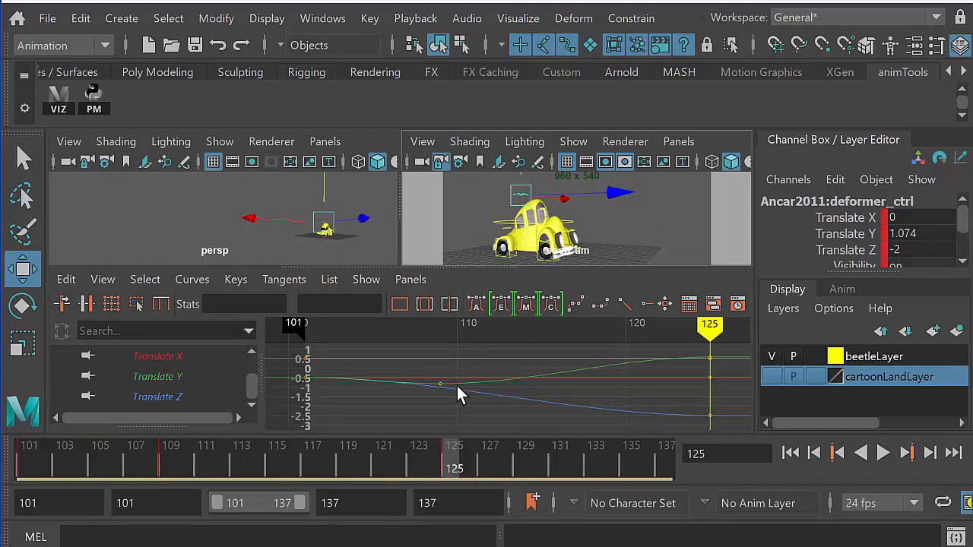
pyautogui.moveTo(437, 460); pyautogui.dragTo(414, 468)
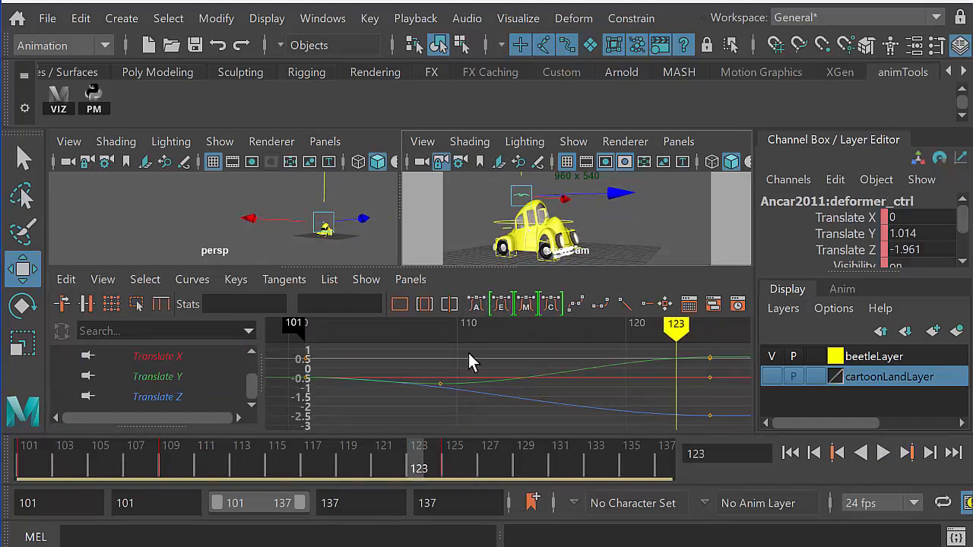
pyautogui.click(237, 380)
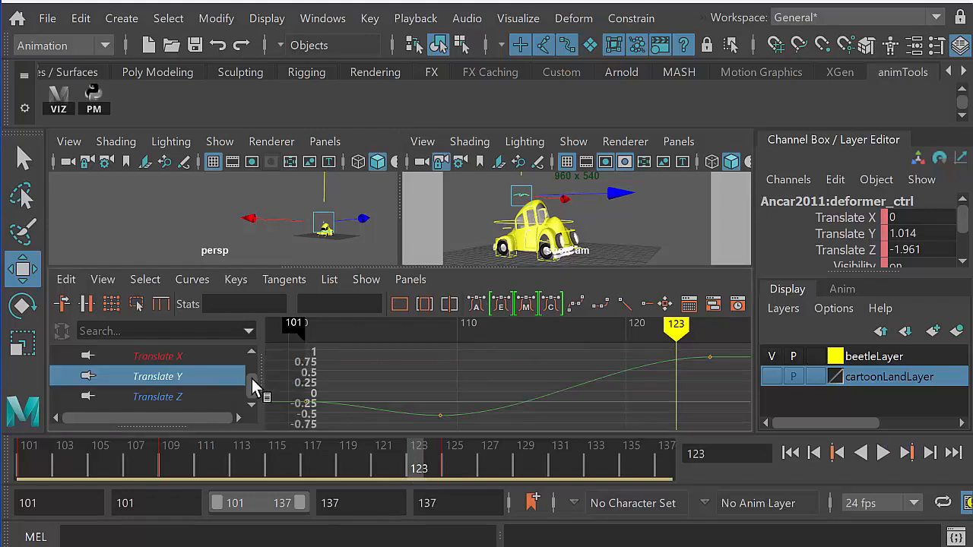
pyautogui.click(441, 415)
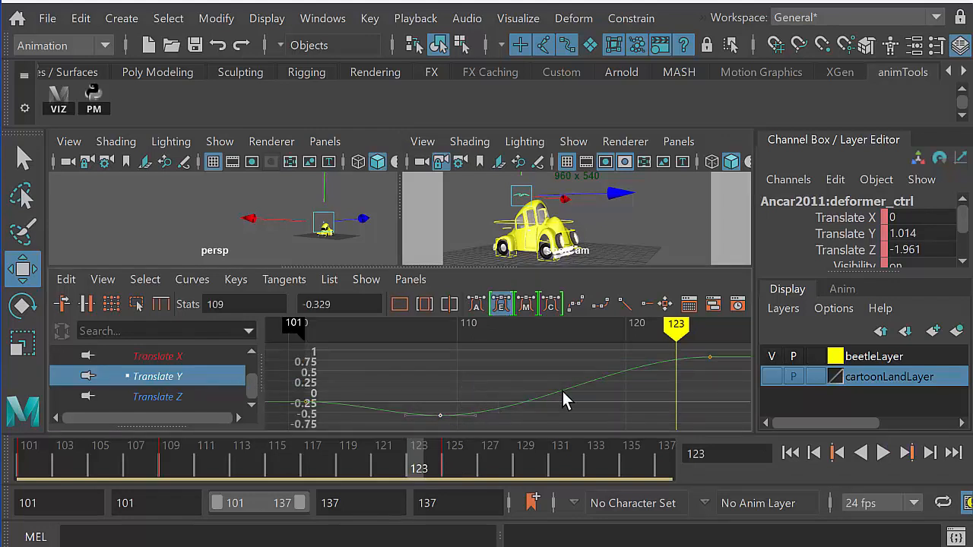
# - Key deformer_ctrl at frames 113 and 117, raising the Translate Y curve to 0.365 and 0.922 respectively
pyautogui.moveTo(195, 456); pyautogui.dragTo(257, 468)
pyautogui.click(241, 465)
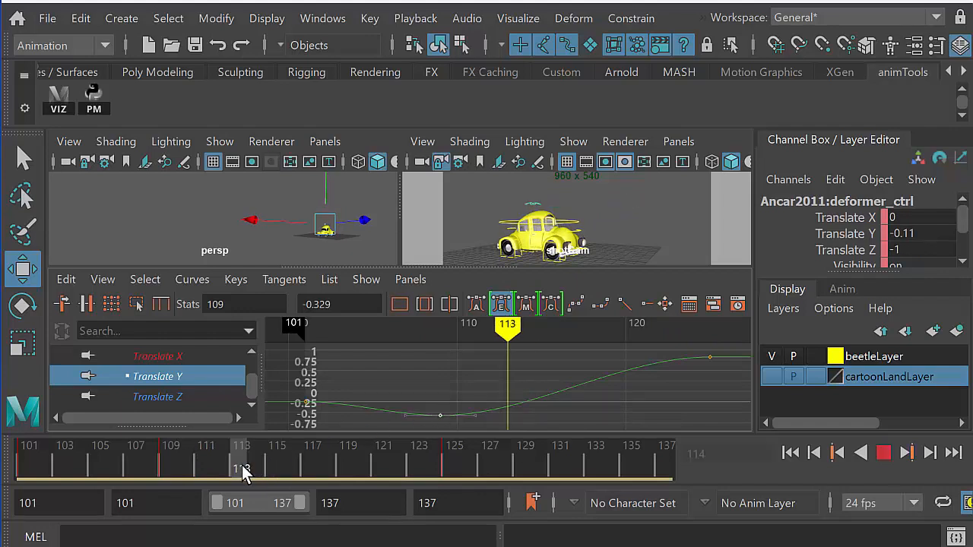
pyautogui.moveTo(523, 404); pyautogui.dragTo(524, 409)
pyautogui.moveTo(519, 393); pyautogui.dragTo(520, 375, button='middle')
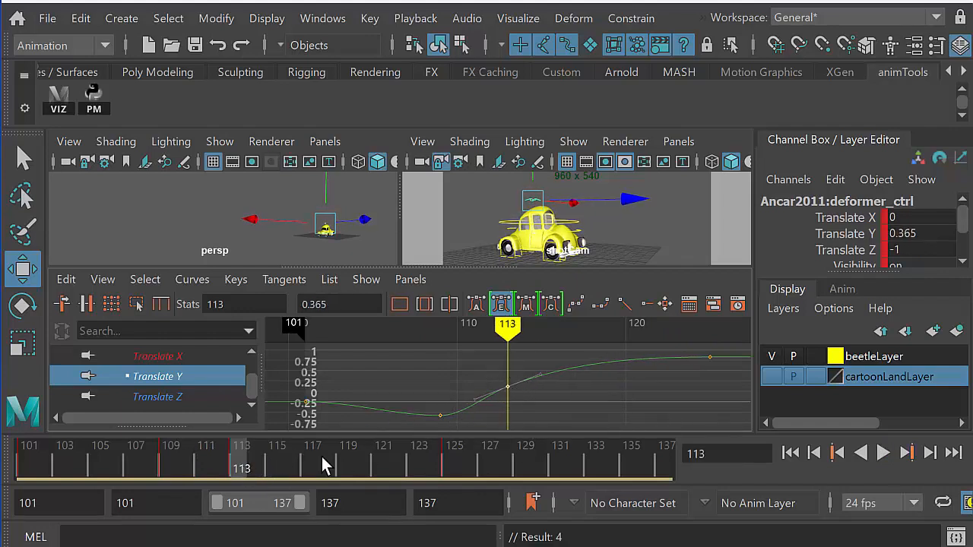
pyautogui.moveTo(322, 465)
pyautogui.mouseDown()
pyautogui.moveTo(289, 465)
pyautogui.moveTo(342, 468)
pyautogui.moveTo(314, 468)
pyautogui.mouseUp()
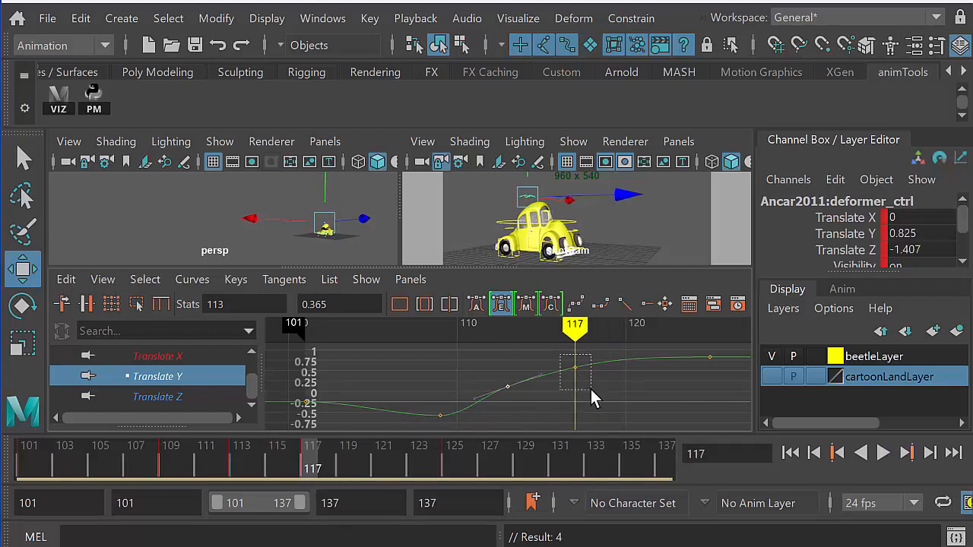
pyautogui.moveTo(587, 383); pyautogui.dragTo(583, 381, button='middle')
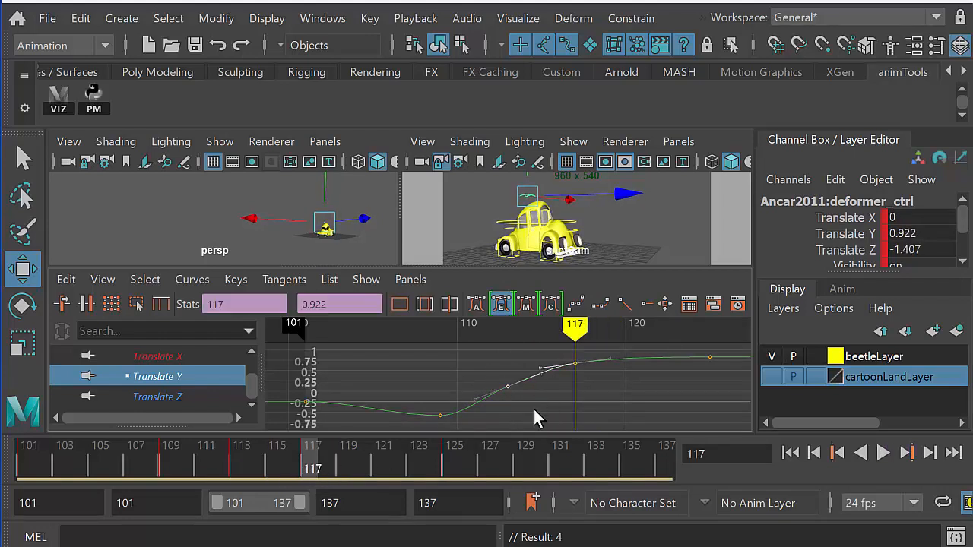
# - Play the animation from frame 101 to check the body's rise, then go back to frame 109
pyautogui.moveTo(284, 467); pyautogui.dragTo(28, 456)
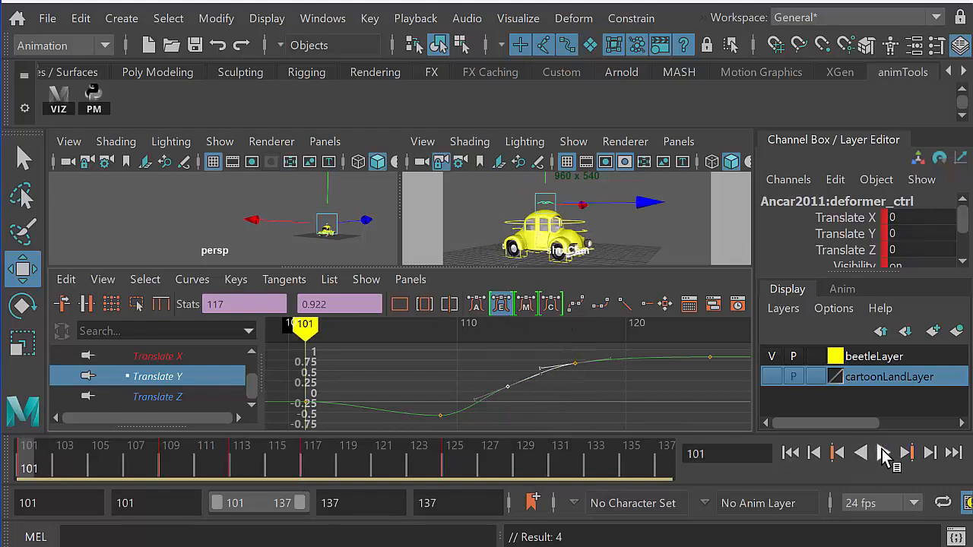
pyautogui.click(883, 453)
pyautogui.click(883, 453)
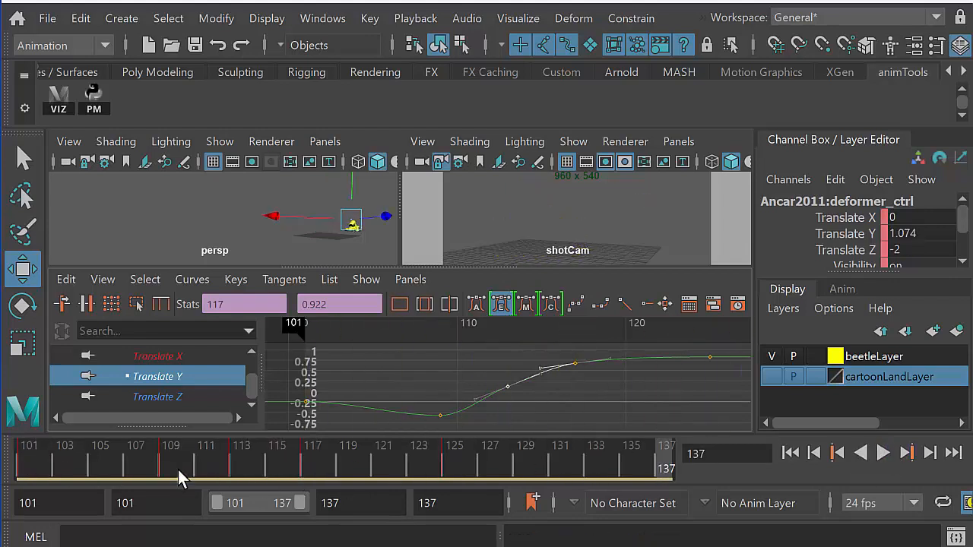
pyautogui.click(168, 471)
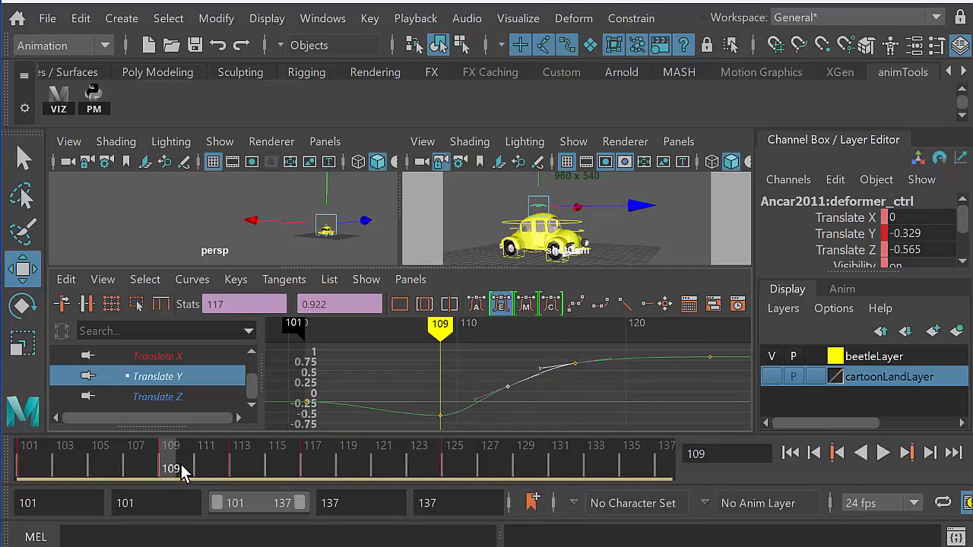
# - Add deformer_ctrl keys at frames 115 and 119, lowering Translate Y to 0.328 and 0.648 for a bouncing motion
pyautogui.moveTo(181, 465); pyautogui.dragTo(267, 470)
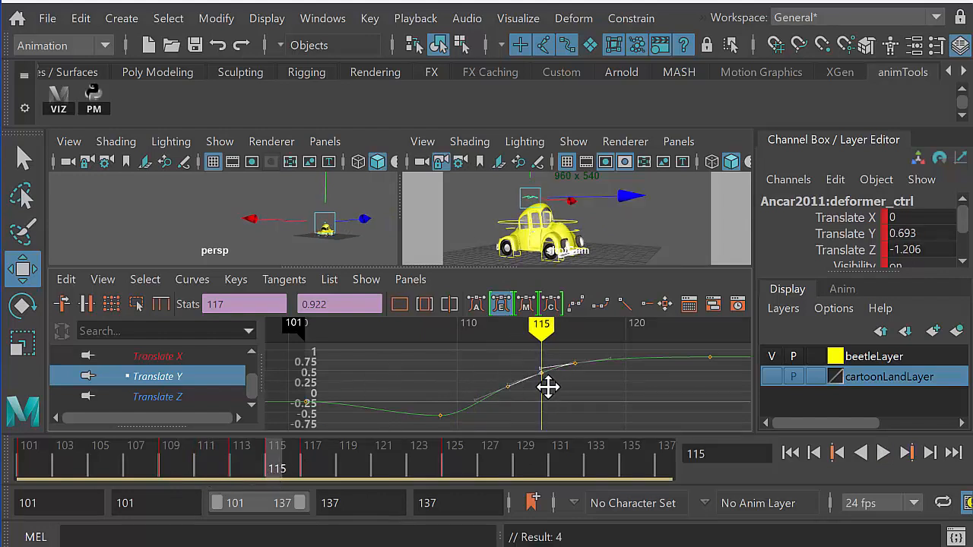
pyautogui.moveTo(548, 387); pyautogui.dragTo(549, 398, button='middle')
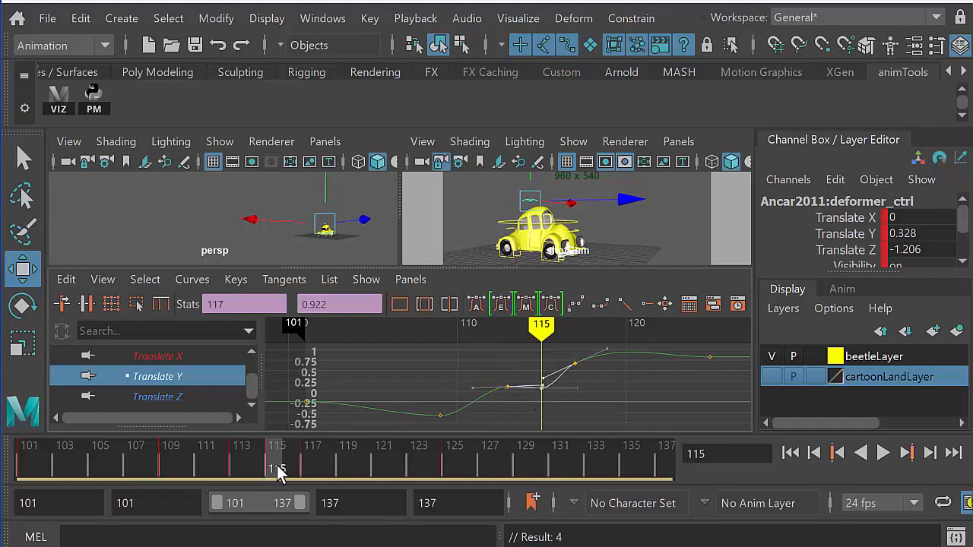
pyautogui.moveTo(277, 471); pyautogui.dragTo(353, 465)
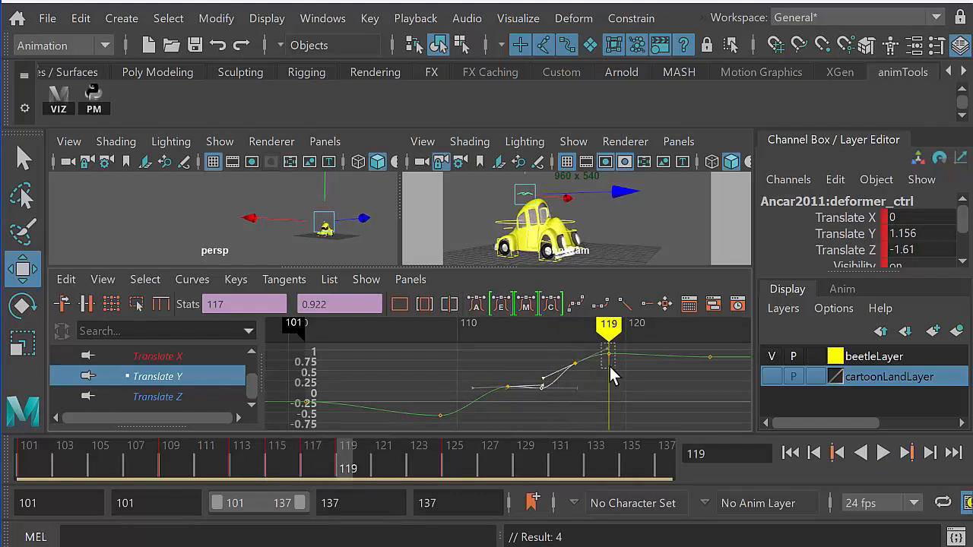
pyautogui.press('s')
pyautogui.moveTo(609, 366); pyautogui.dragTo(610, 401, button='middle')
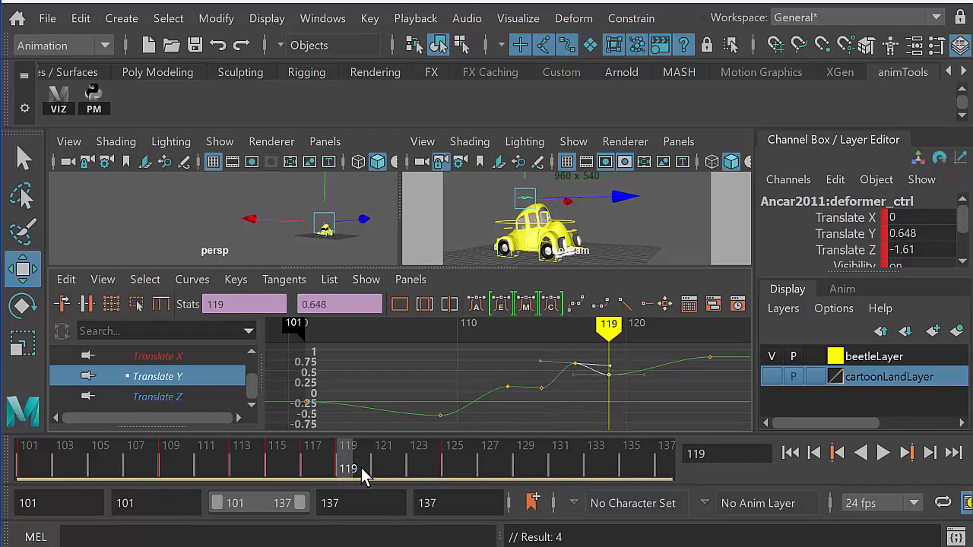
# - Key deformer_ctrl at frame 121 and raise its Translate Y curve point to 1.22
pyautogui.moveTo(361, 468); pyautogui.dragTo(403, 462)
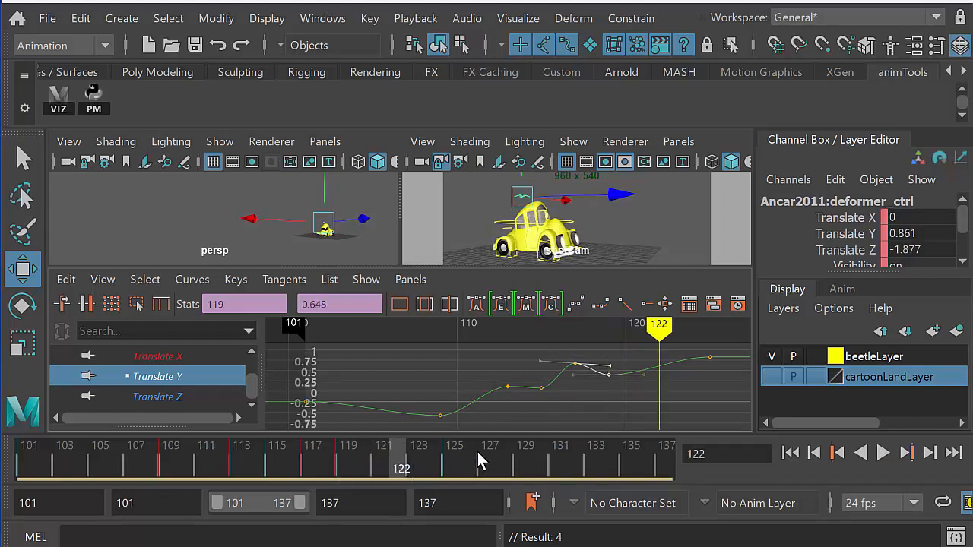
pyautogui.click(386, 466)
pyautogui.press('s')
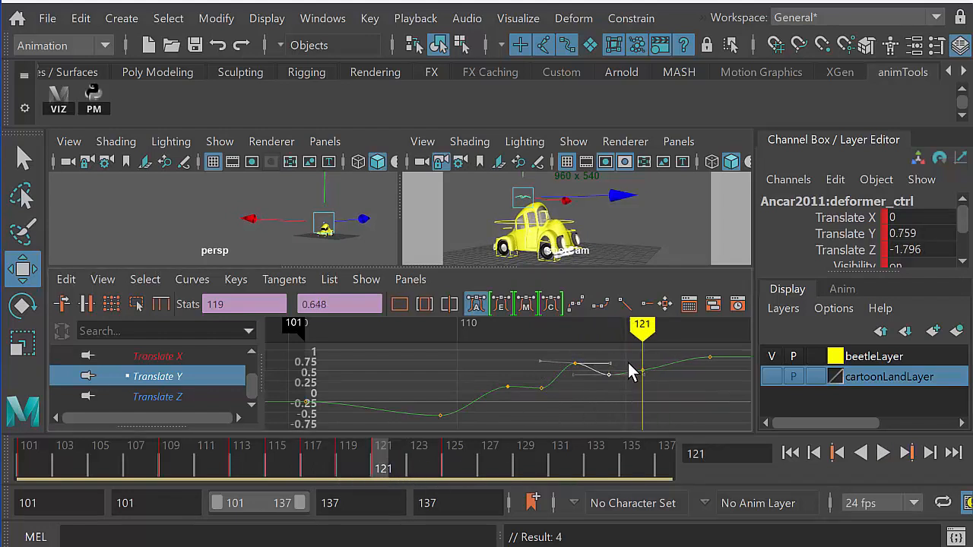
pyautogui.moveTo(632, 361); pyautogui.dragTo(655, 389)
pyautogui.moveTo(645, 389); pyautogui.dragTo(624, 376, button='middle')
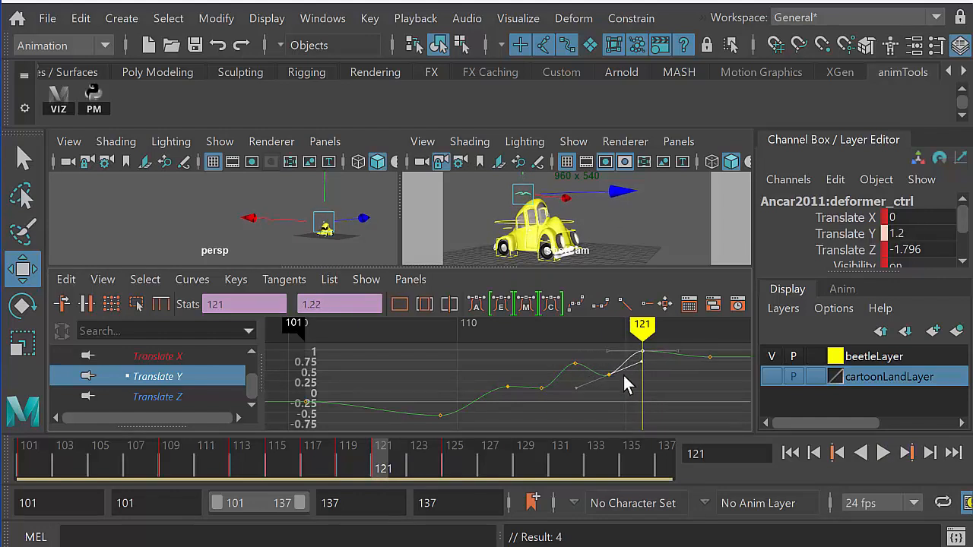
# - Key deformer_ctrl at frame 123 and lower its Translate Y curve point to 0.977
pyautogui.moveTo(394, 469); pyautogui.dragTo(413, 461)
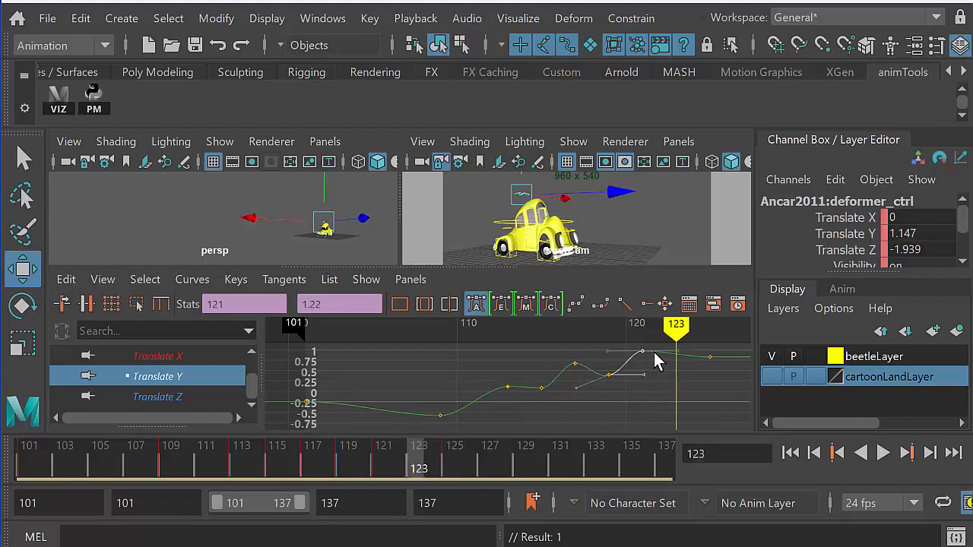
pyautogui.press('s')
pyautogui.moveTo(679, 365); pyautogui.dragTo(680, 371)
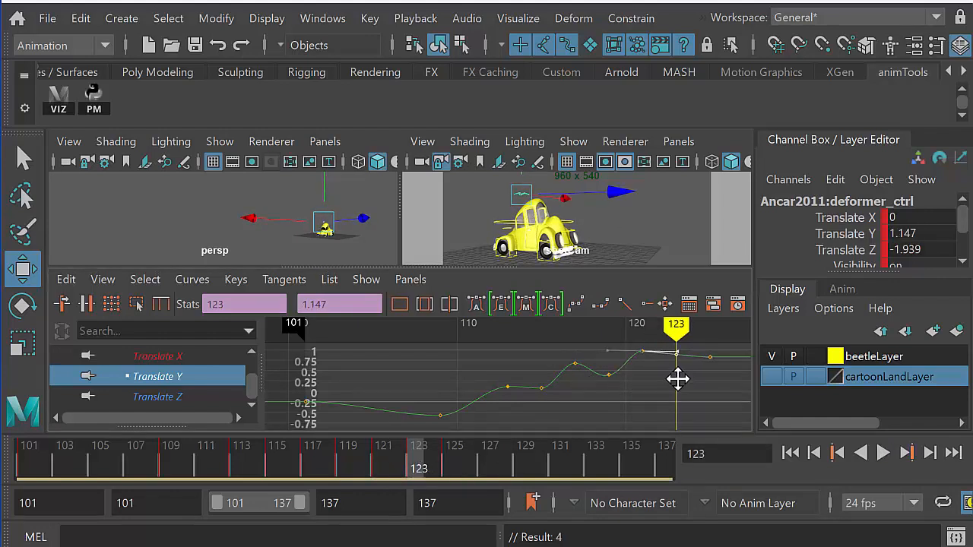
pyautogui.moveTo(680, 377); pyautogui.dragTo(677, 391, button='middle')
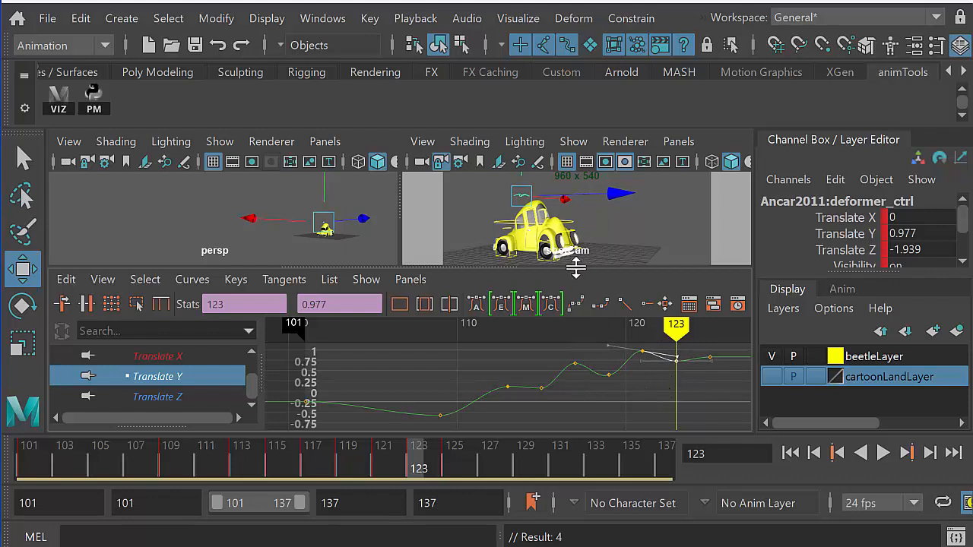
# - Lower the deformer_ctrl Translate Y curve points to 1.149 at frame 121 and 0.22 at frame 115
pyautogui.press('space')
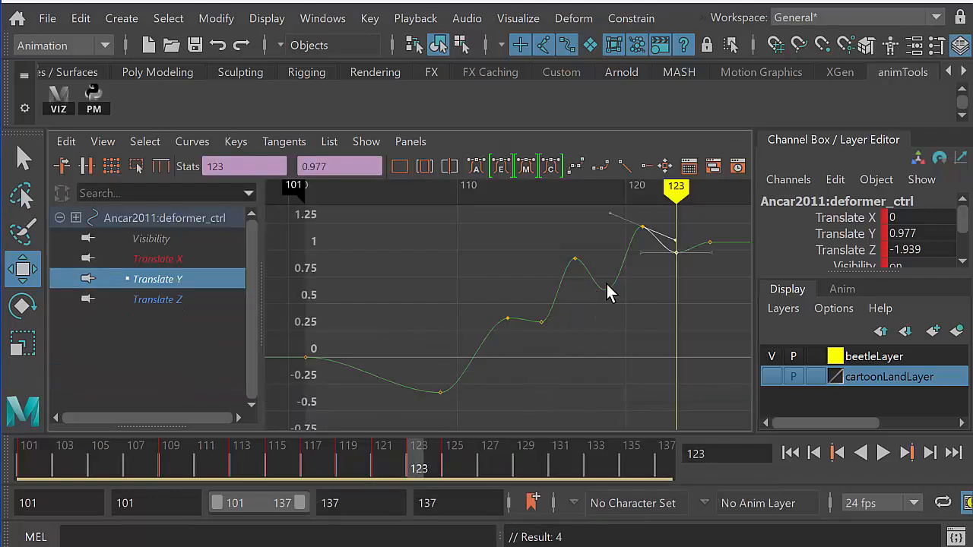
pyautogui.moveTo(635, 216); pyautogui.dragTo(644, 250)
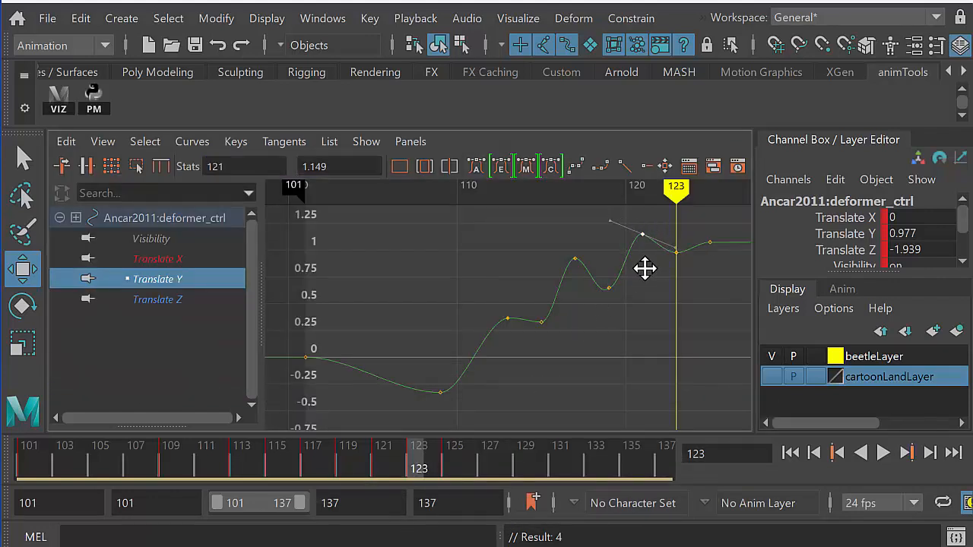
pyautogui.moveTo(554, 342); pyautogui.dragTo(557, 339)
pyautogui.moveTo(557, 337); pyautogui.dragTo(557, 348, button='middle')
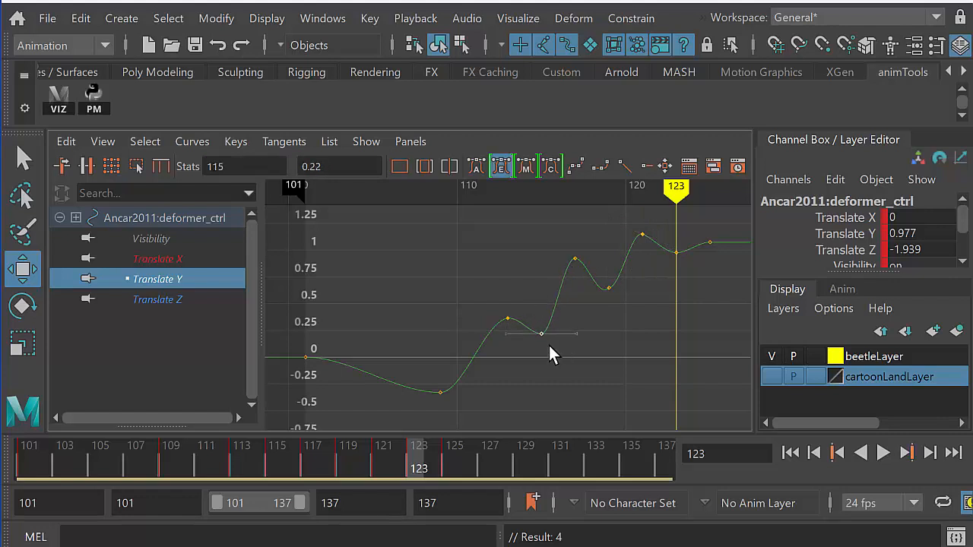
# - Play the animation through the shotCam view to check the body's bouncing rise
pyautogui.press('space')
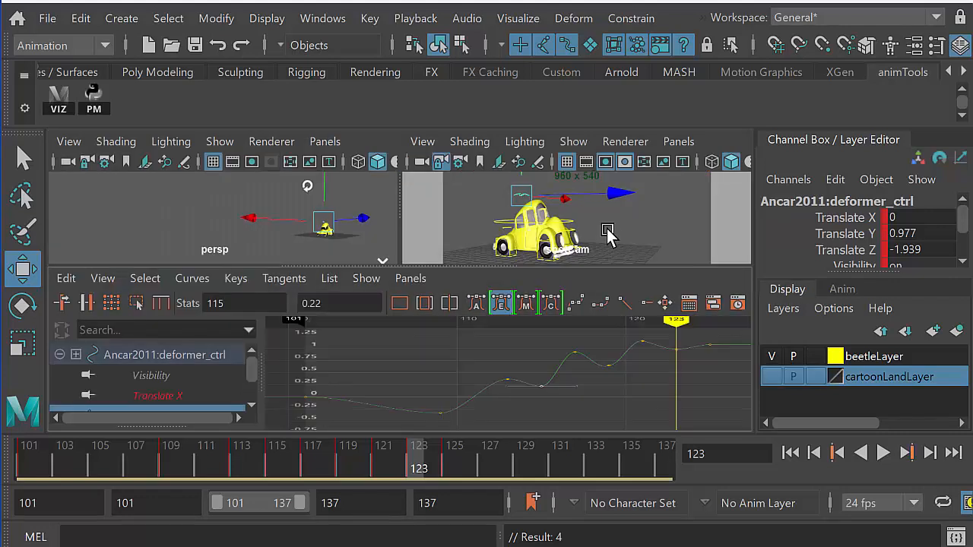
pyautogui.press('space')
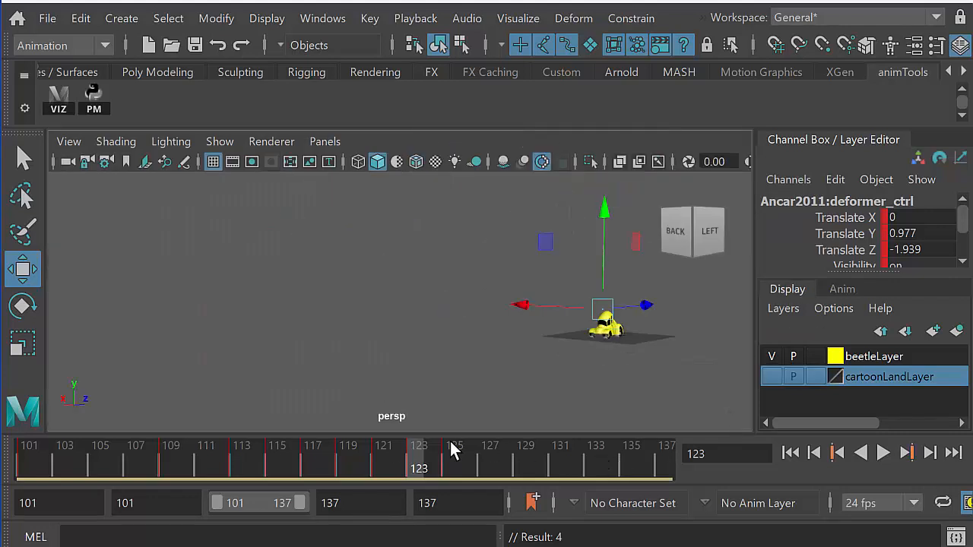
pyautogui.click(276, 465)
pyautogui.hotkey('alt', 'v')
pyautogui.click(275, 465)
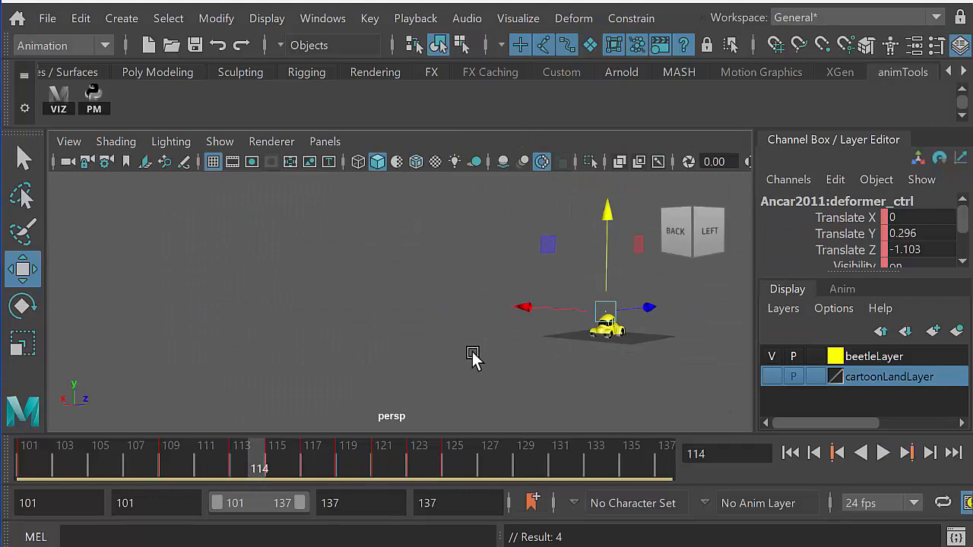
pyautogui.press('space')
pyautogui.press('space')
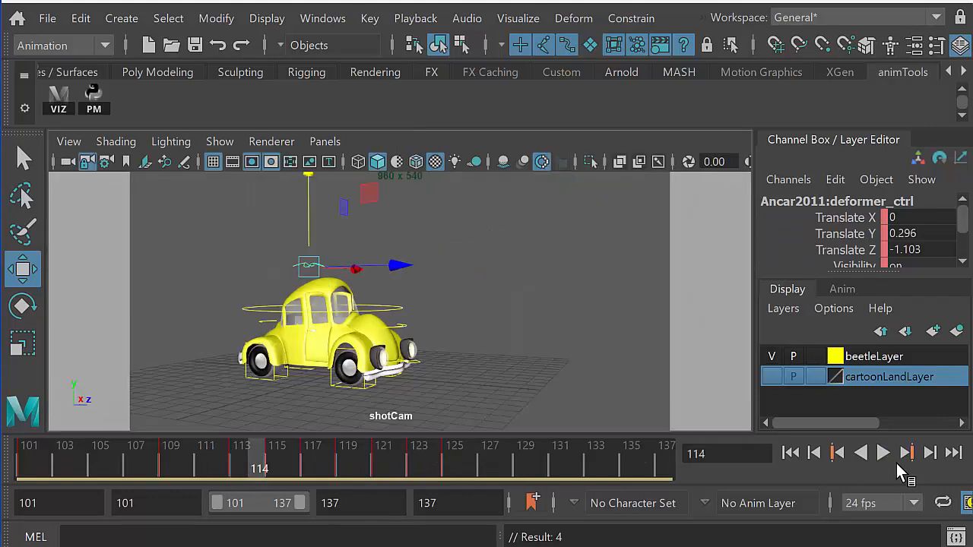
pyautogui.click(883, 452)
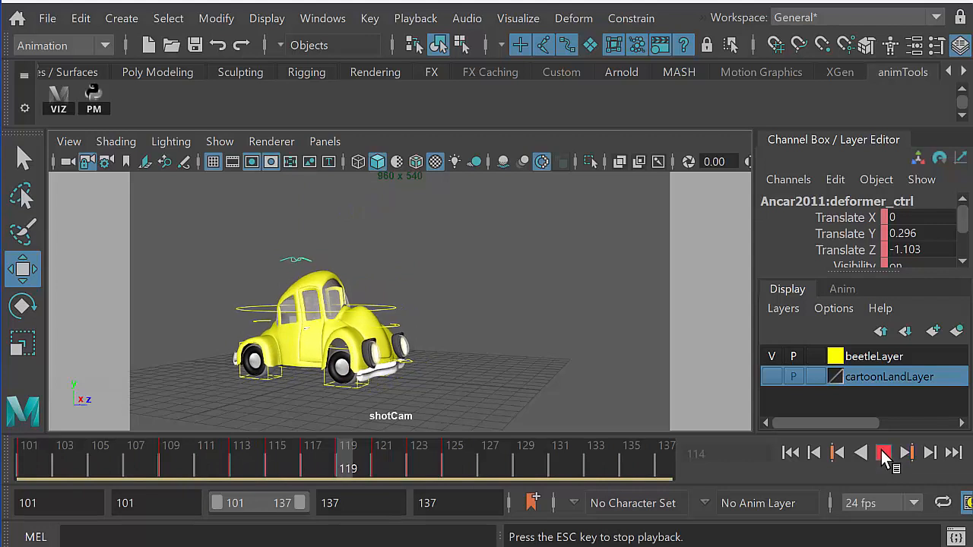
pyautogui.click(884, 453)
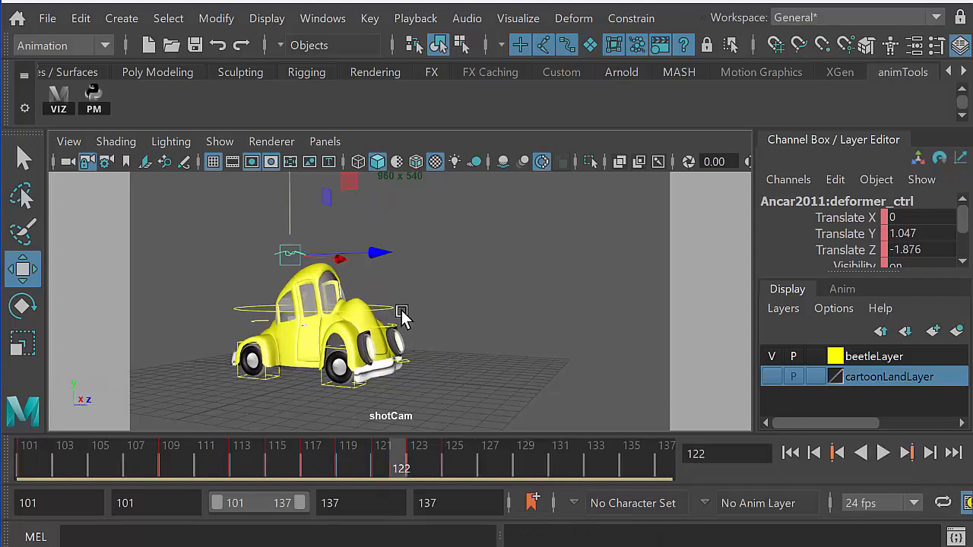
# - Key Drive_ctrl at frame 109 and lower its Translate Z curve point to -1.149
pyautogui.click(272, 332)
pyautogui.press('space')
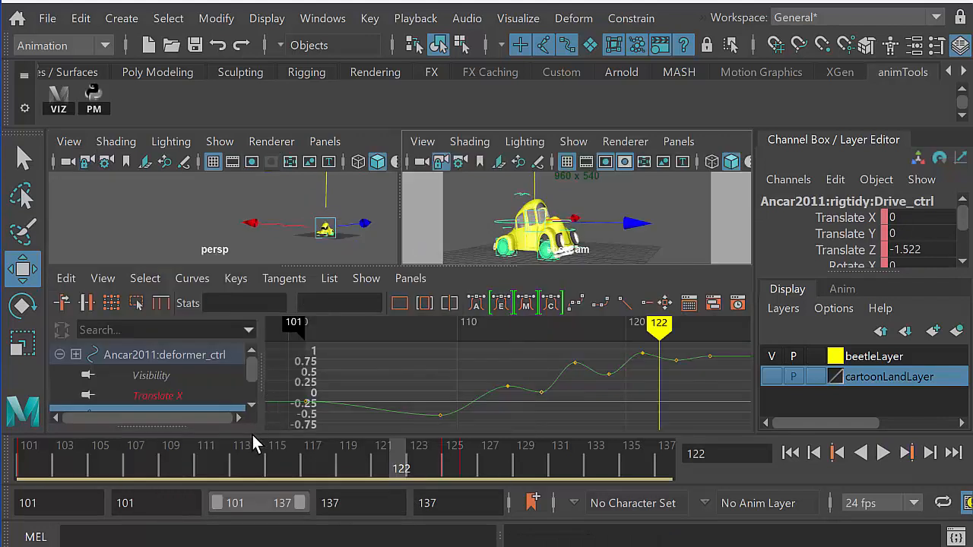
pyautogui.scroll(-1, 216, 393)
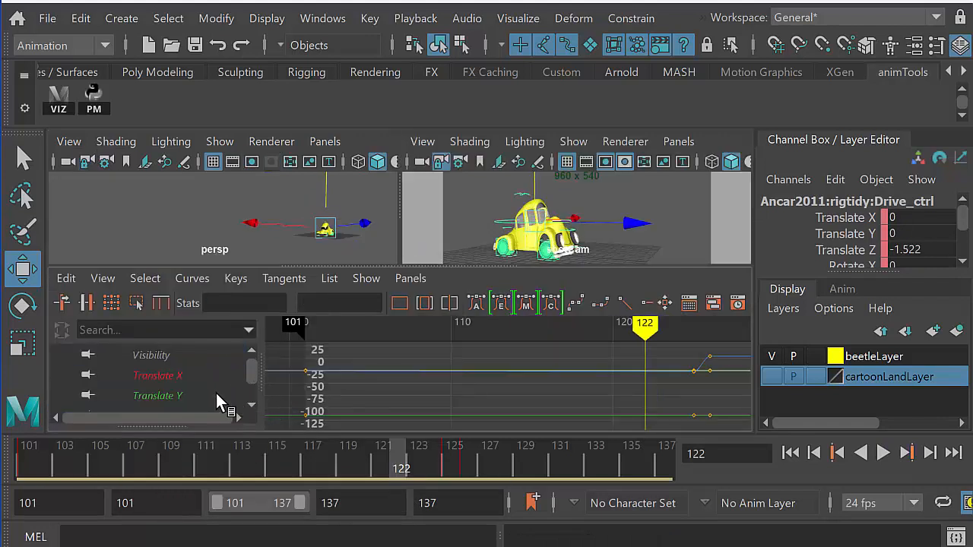
pyautogui.click(224, 396)
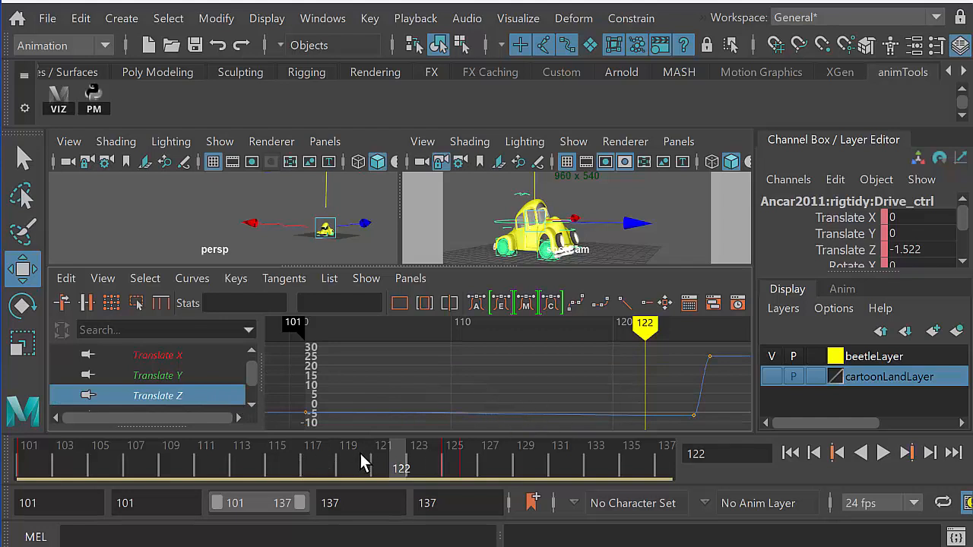
pyautogui.moveTo(360, 451)
pyautogui.mouseDown()
pyautogui.moveTo(459, 453)
pyautogui.moveTo(32, 489)
pyautogui.mouseUp()
pyautogui.press('space')
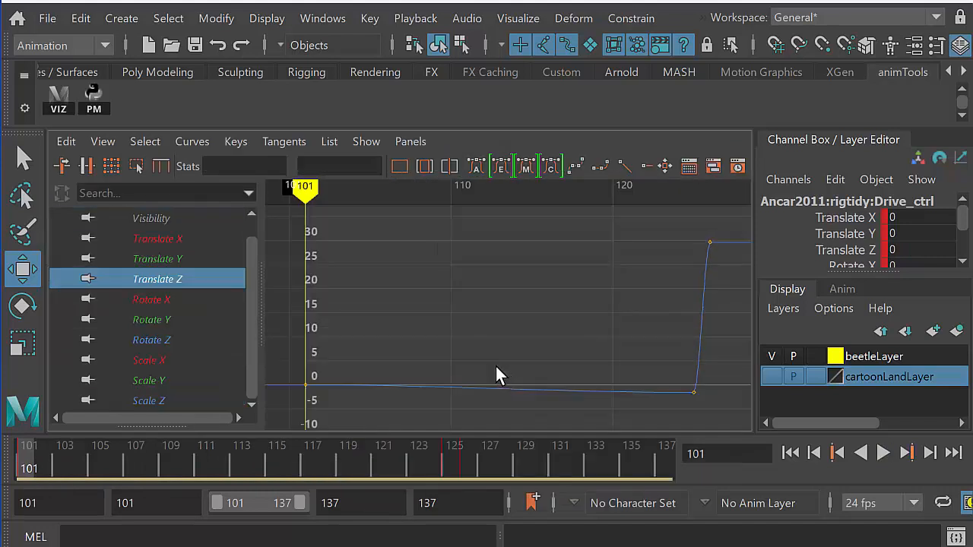
pyautogui.moveTo(226, 453); pyautogui.dragTo(167, 469)
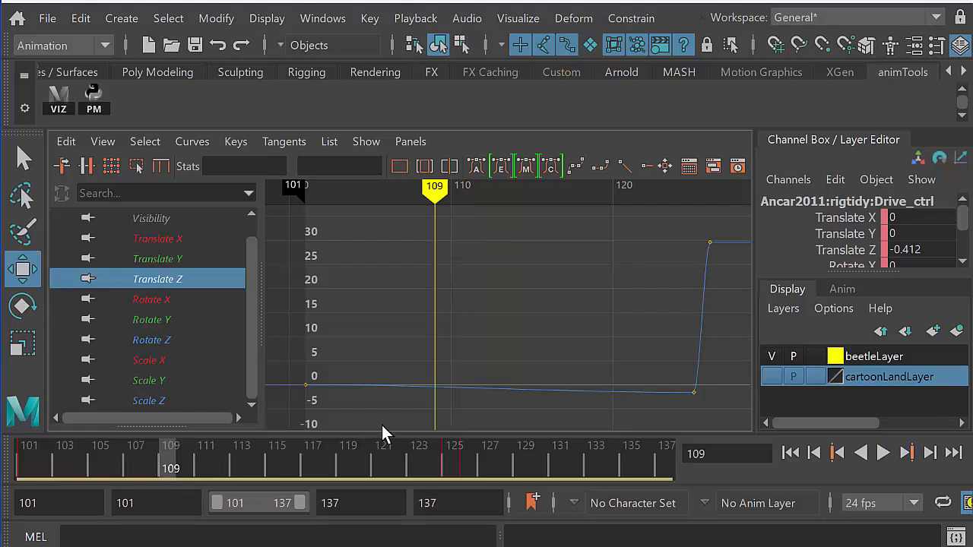
pyautogui.press('s')
pyautogui.moveTo(401, 354); pyautogui.dragTo(454, 396)
pyautogui.moveTo(459, 401); pyautogui.dragTo(460, 405, button='middle')
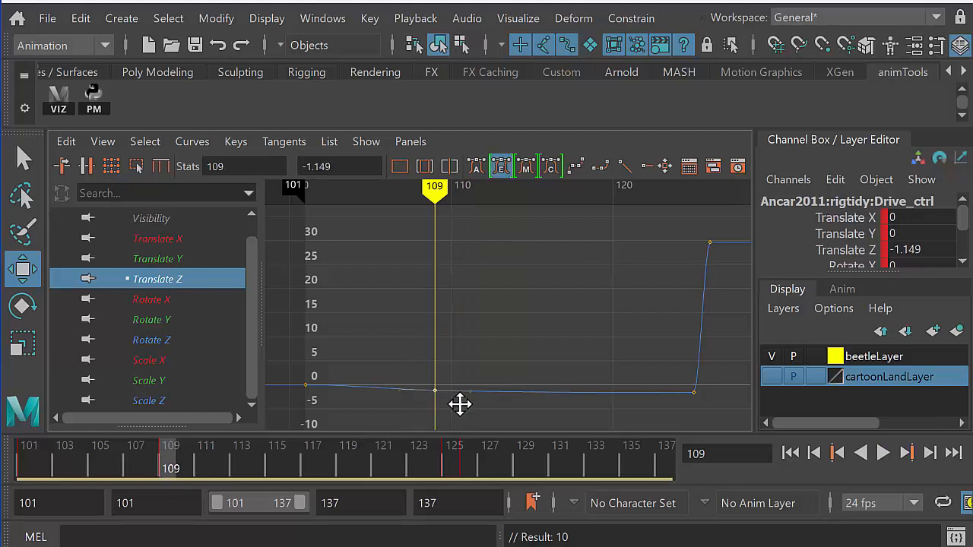
# - Play the animation in the enlarged shotCam view to check the car's faster backward movement
pyautogui.press('space')
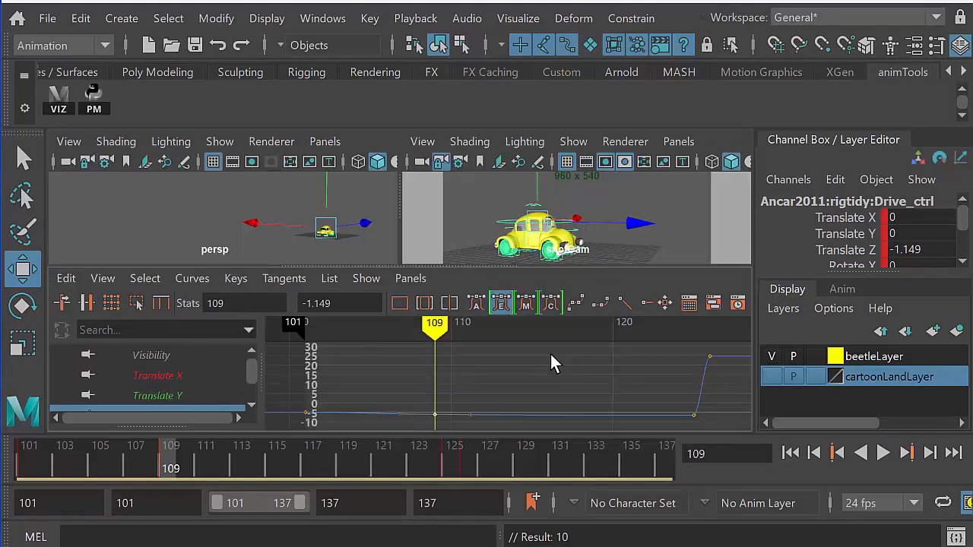
pyautogui.press('space')
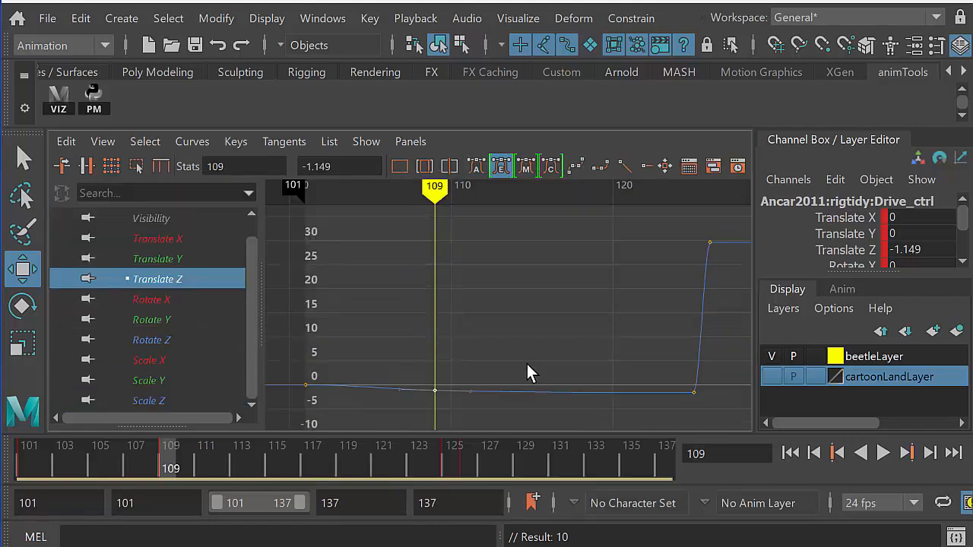
pyautogui.press('space')
pyautogui.press('space')
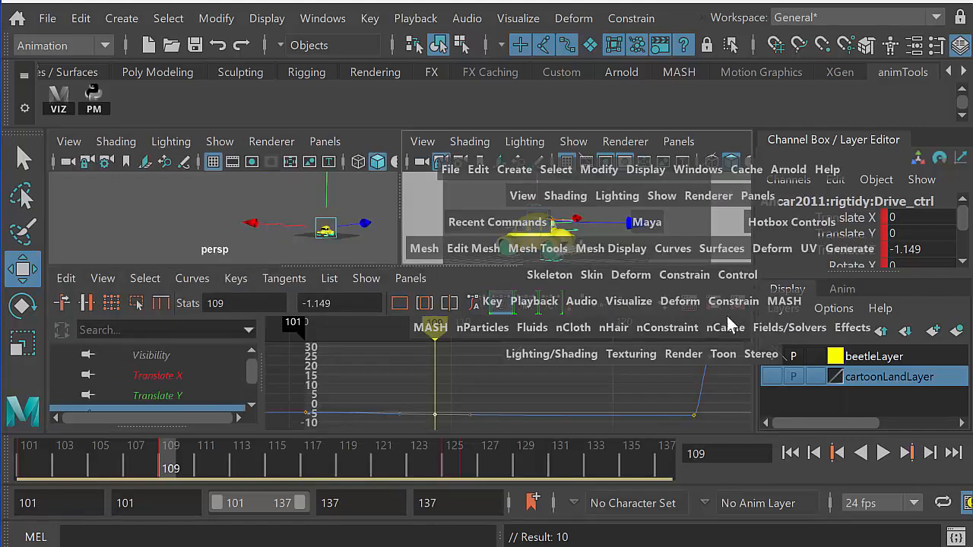
pyautogui.press('space')
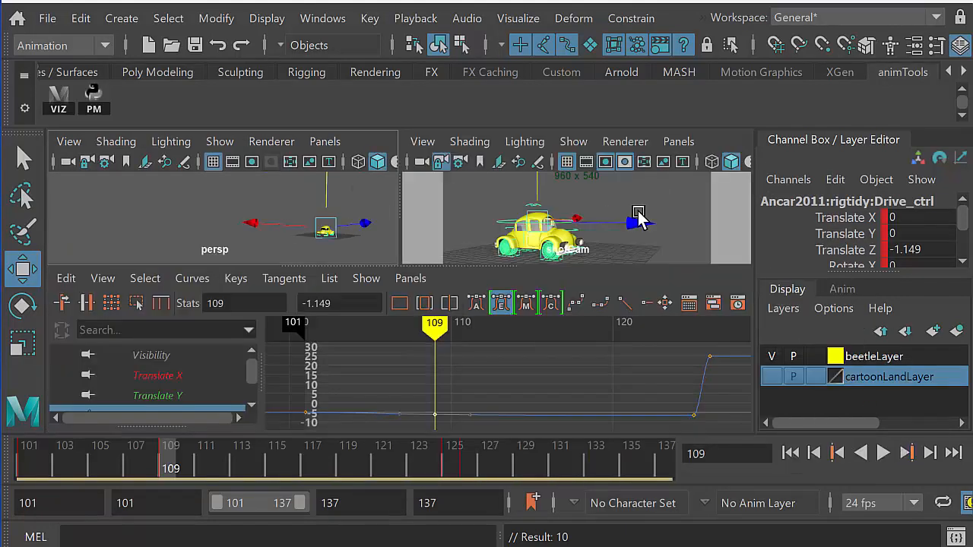
pyautogui.press('space')
pyautogui.click(883, 452)
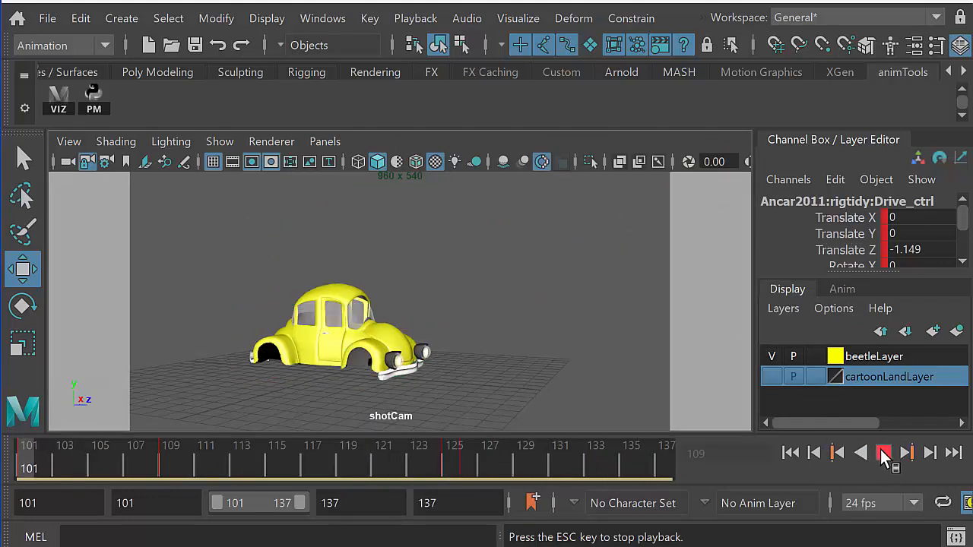
pyautogui.click(882, 452)
# - At frame 105, move deformer_ctrl forward and up to Translate Z 0.787 and Translate Y 0.347
pyautogui.moveTo(62, 463); pyautogui.dragTo(90, 472)
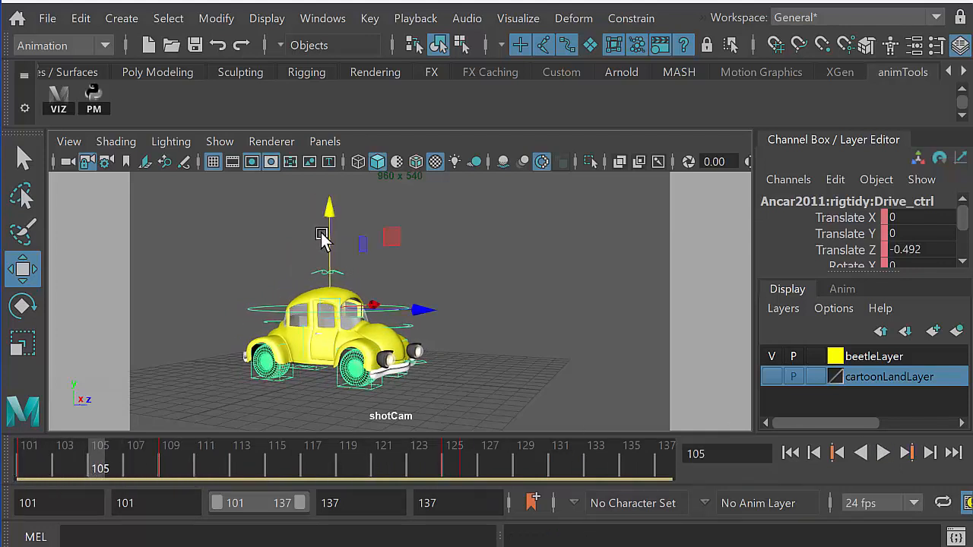
pyautogui.click(333, 255)
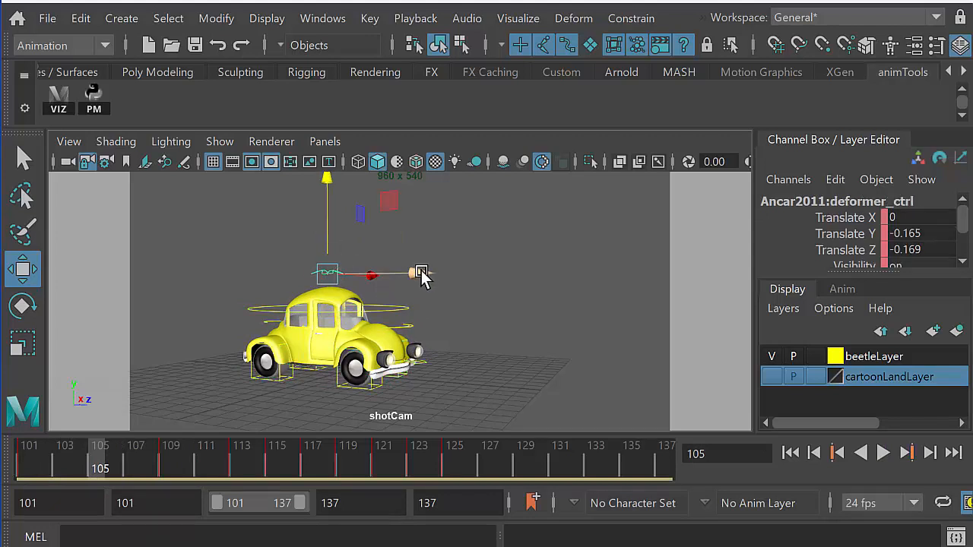
pyautogui.moveTo(431, 270); pyautogui.dragTo(438, 269)
pyautogui.hotkey('alt', 'v')
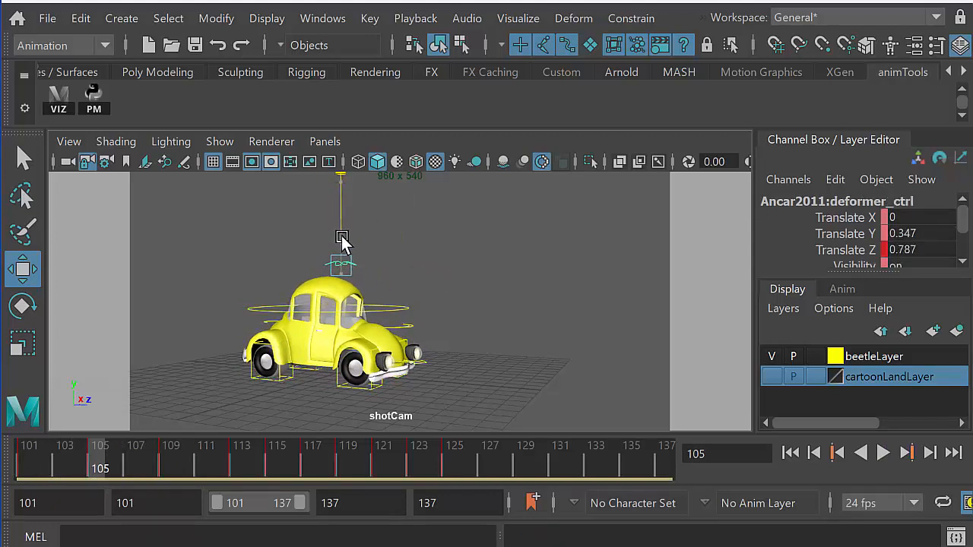
# - Play the animation from frame 101 to check the body's lean at the start of the anticipation
pyautogui.moveTo(65, 468); pyautogui.dragTo(1, 470)
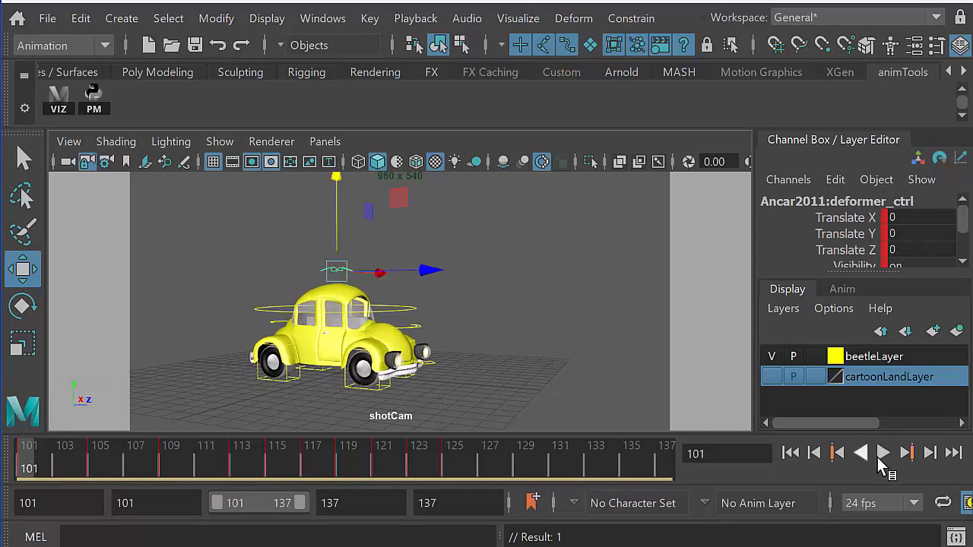
pyautogui.click(882, 455)
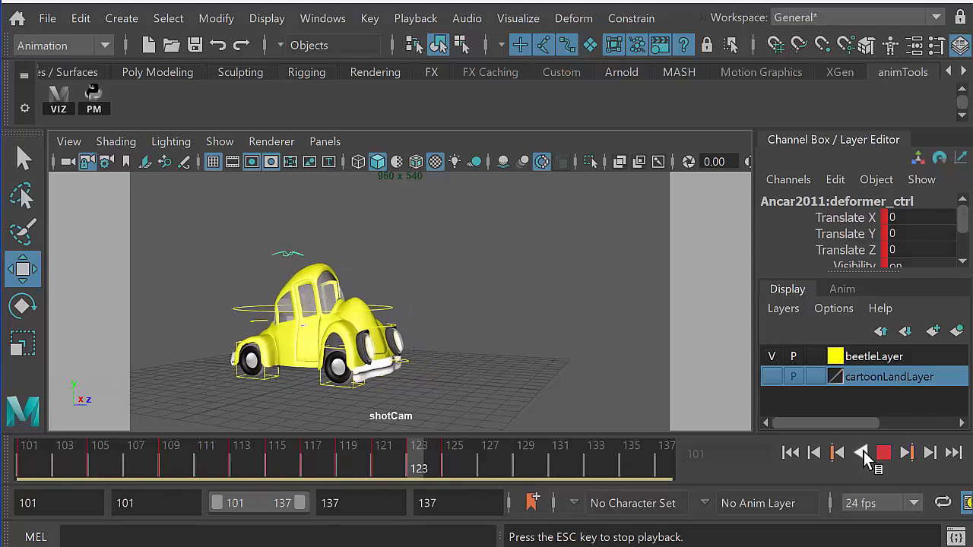
pyautogui.click(883, 453)
# - Go to frame 126 and make cartoonLandLayer visible in the shotCam view
pyautogui.click(419, 461)
pyautogui.moveTo(419, 462); pyautogui.dragTo(467, 467)
pyautogui.press('space')
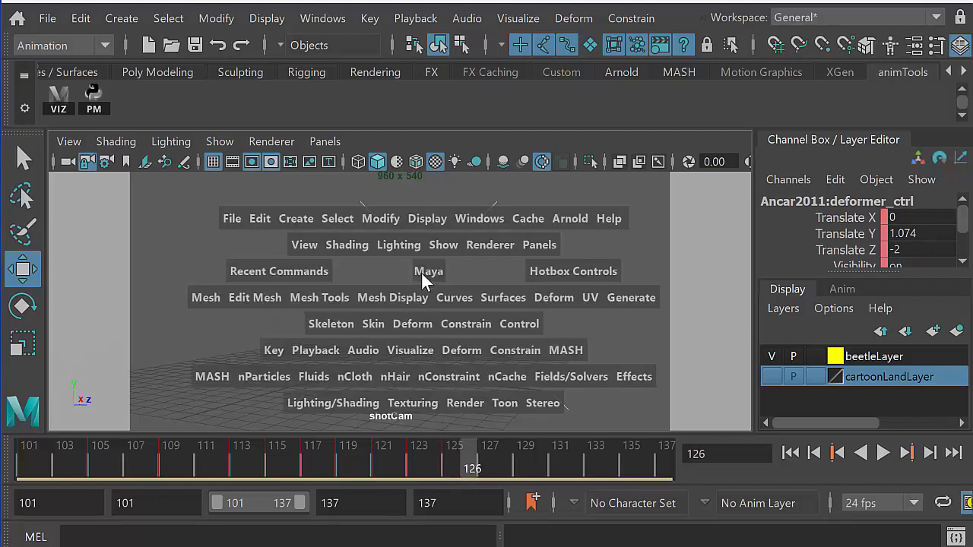
pyautogui.press('f')
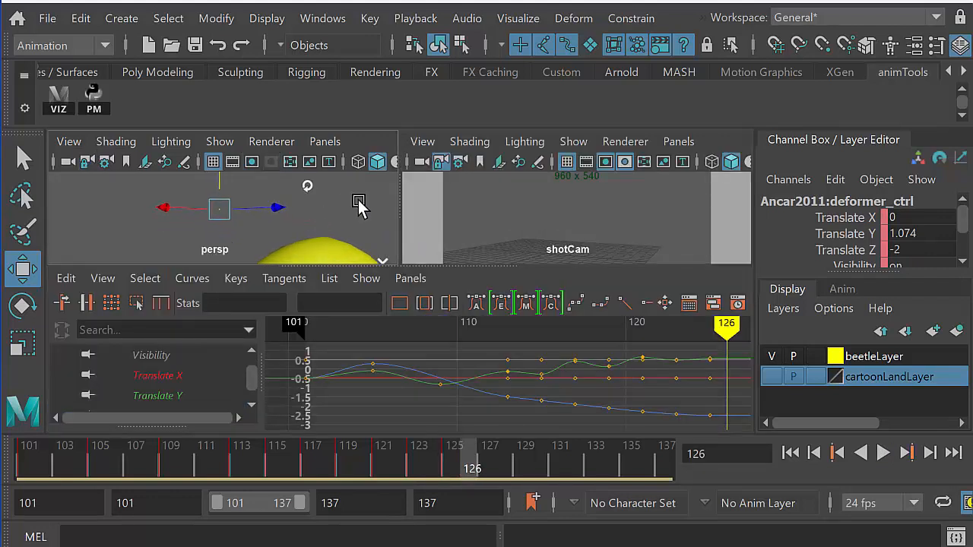
pyautogui.press('space')
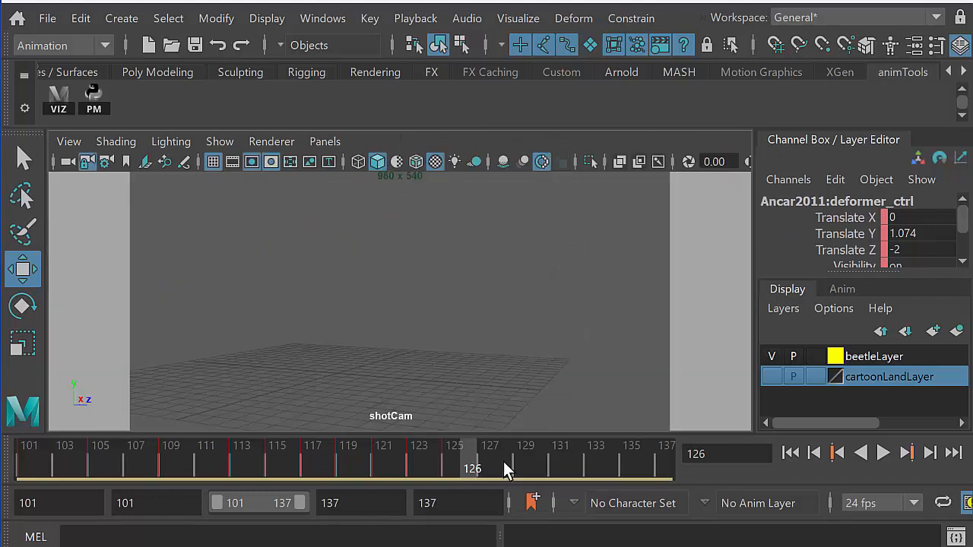
pyautogui.click(779, 379)
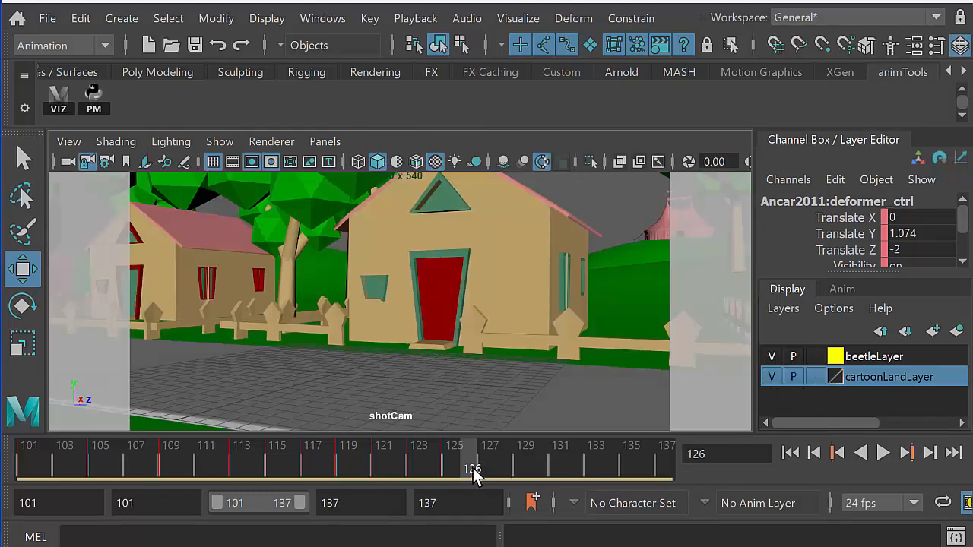
pyautogui.moveTo(473, 469); pyautogui.dragTo(458, 452)
# - Create a polygon cylinder raised to Translate Y 2.809 and rotate it to about 89 degrees in X
pyautogui.click(128, 20)
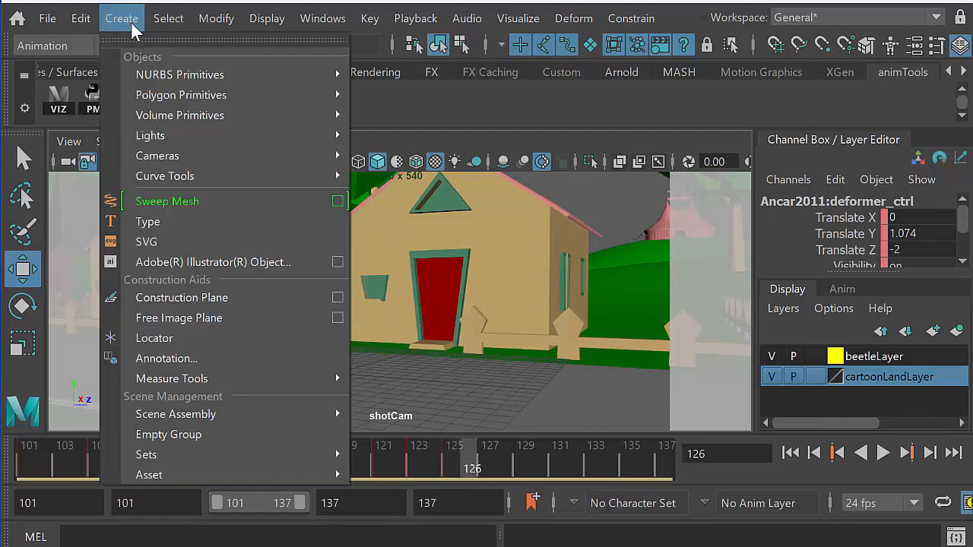
pyautogui.moveTo(196, 92)
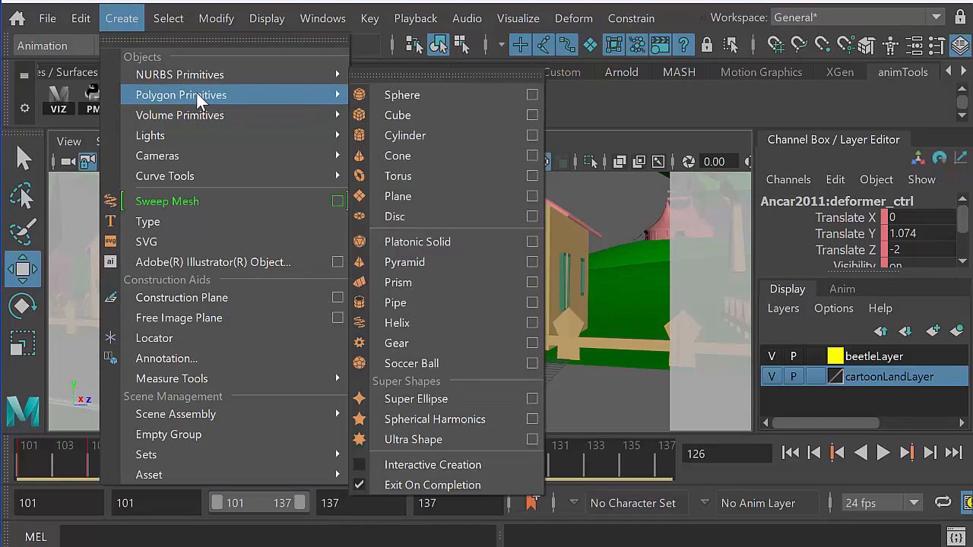
pyautogui.click(428, 133)
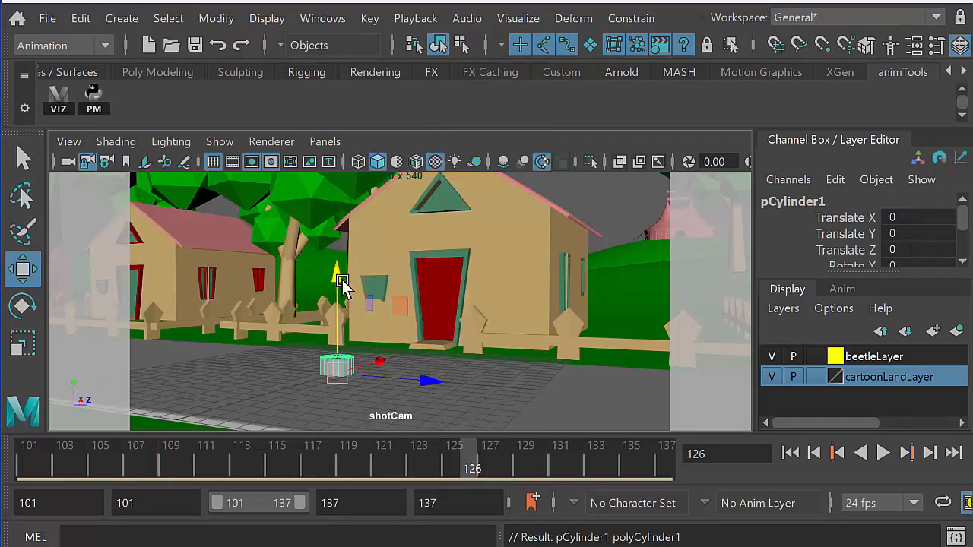
pyautogui.moveTo(339, 280); pyautogui.dragTo(339, 229)
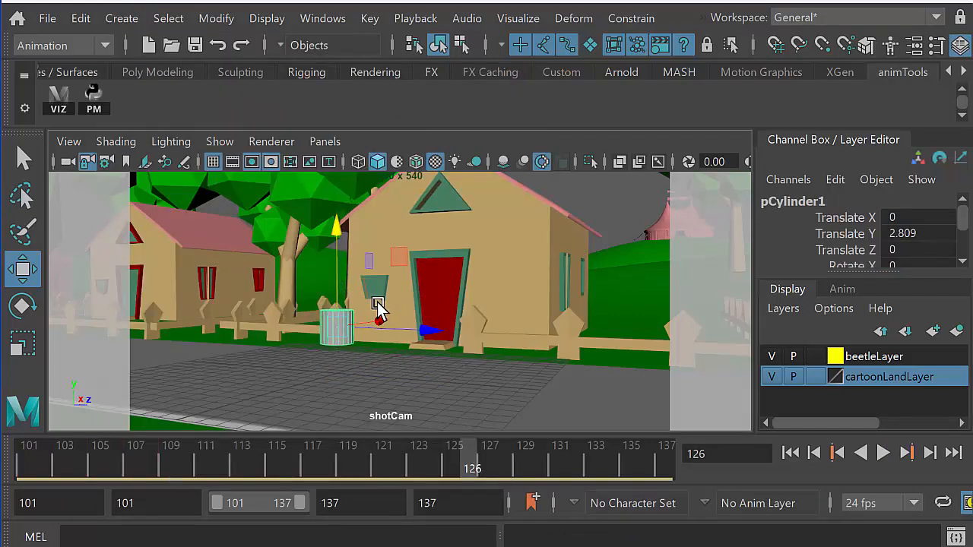
pyautogui.click(32, 308)
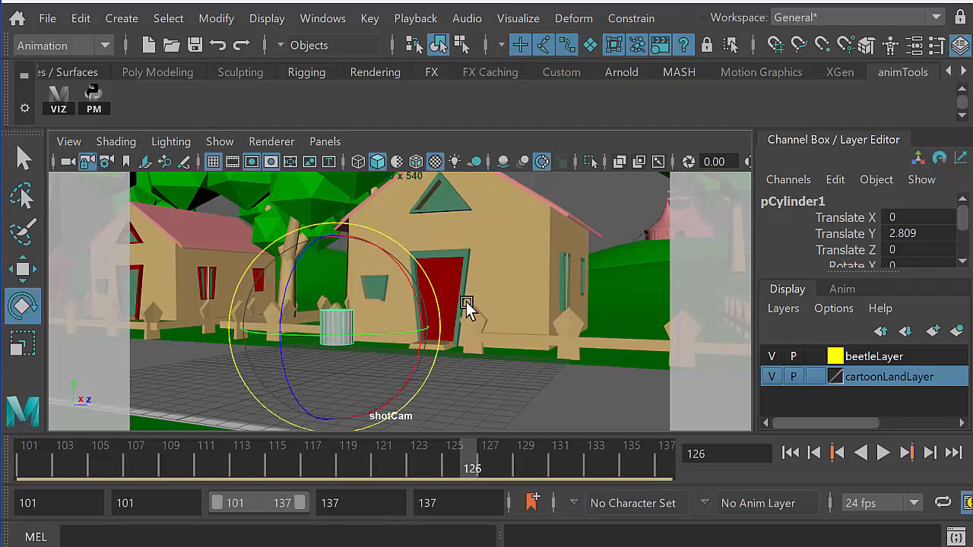
pyautogui.moveTo(423, 277); pyautogui.dragTo(320, 337)
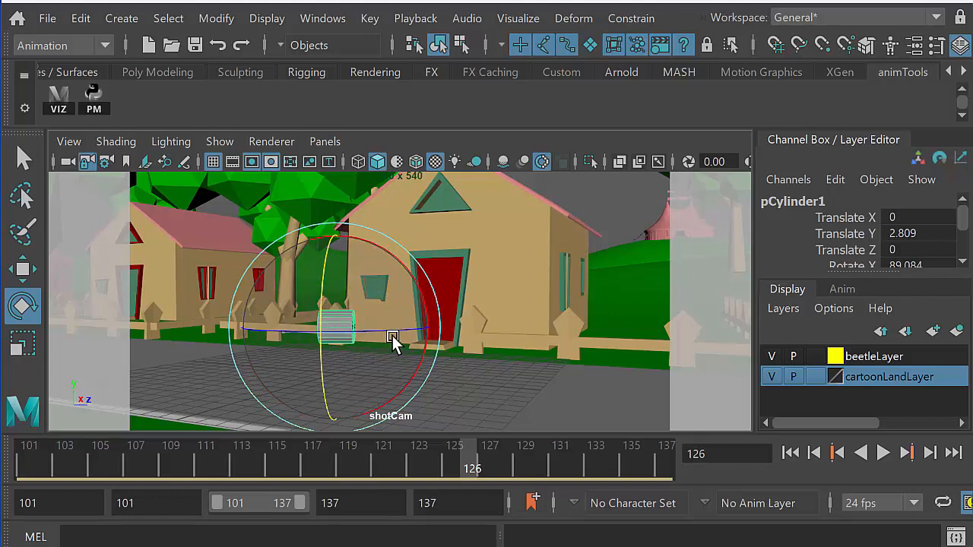
# - Stretch the cylinder along its length to Scale Y 8.479
pyautogui.press('r')
pyautogui.moveTo(400, 334); pyautogui.dragTo(797, 289)
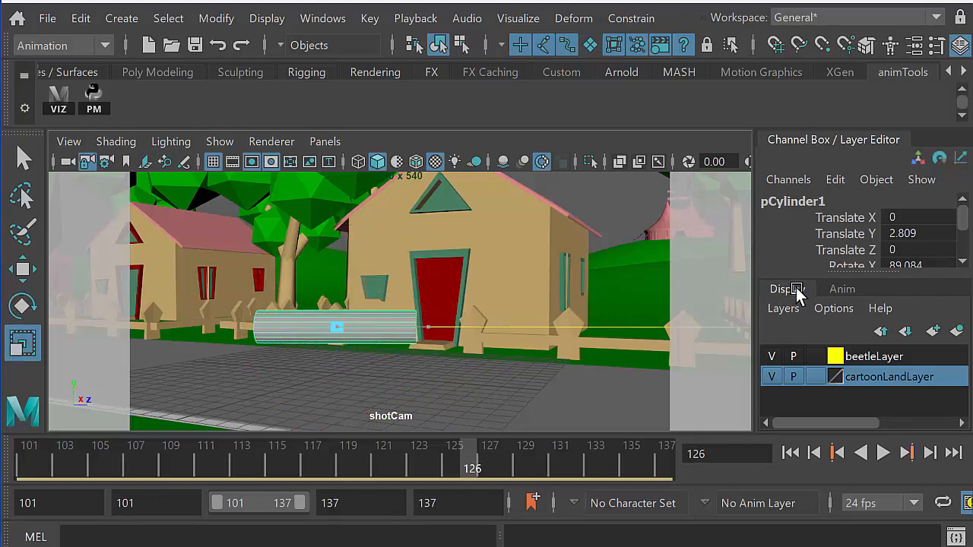
pyautogui.moveTo(432, 335); pyautogui.dragTo(482, 332)
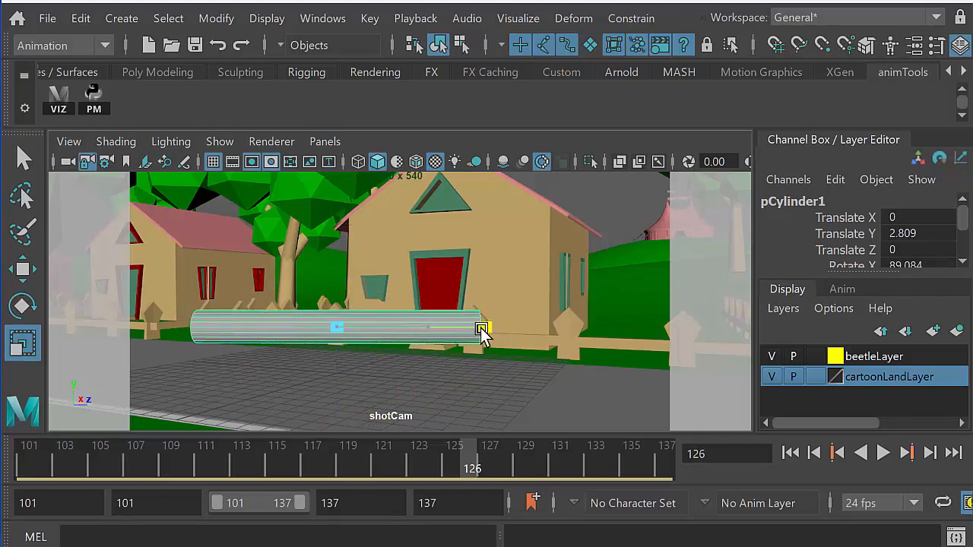
# - In the persp view, rotate the cylinder parallel to the road, to Rotate X 89.157, Y -0.513 and Z -1.834
pyautogui.press('space')
pyautogui.press('space')
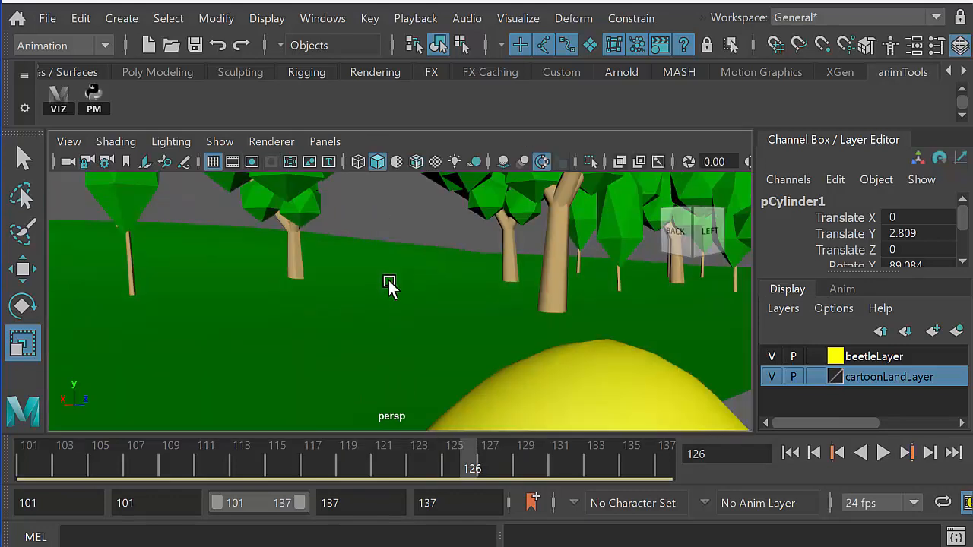
pyautogui.moveTo(411, 295)
pyautogui.keyDown('alt'); pyautogui.mouseDown(button='right')
pyautogui.moveTo(388, 313)
pyautogui.moveTo(111, 280)
pyautogui.mouseUp(button='right'); pyautogui.keyUp('alt')
pyautogui.keyDown('alt'); pyautogui.moveTo(111, 280); pyautogui.dragTo(95, 213, button='middle'); pyautogui.keyUp('alt')
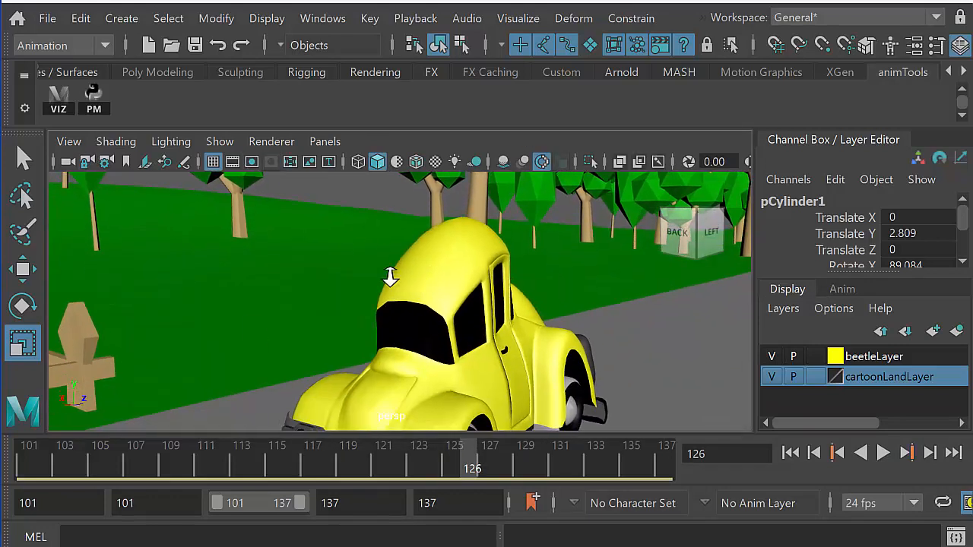
pyautogui.keyDown('alt'); pyautogui.moveTo(390, 278); pyautogui.dragTo(251, 267, button='right'); pyautogui.keyUp('alt')
pyautogui.keyDown('alt'); pyautogui.moveTo(441, 274); pyautogui.dragTo(291, 262, button='right'); pyautogui.keyUp('alt')
pyautogui.keyDown('alt'); pyautogui.moveTo(291, 262); pyautogui.dragTo(351, 357); pyautogui.keyUp('alt')
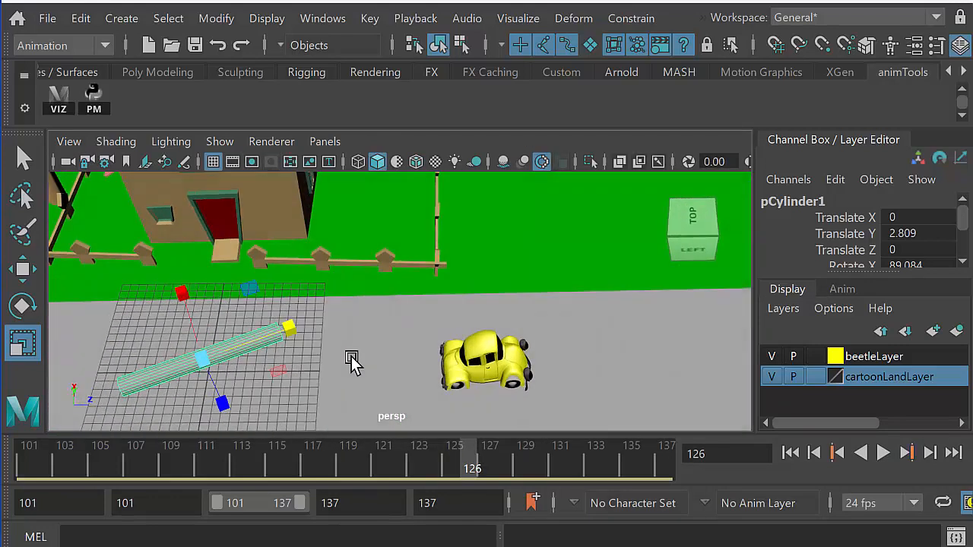
pyautogui.press('e')
pyautogui.moveTo(268, 354); pyautogui.dragTo(340, 306)
pyautogui.keyDown('alt'); pyautogui.moveTo(340, 305); pyautogui.dragTo(390, 337, button='middle'); pyautogui.keyUp('alt')
pyautogui.keyDown('alt'); pyautogui.moveTo(390, 336); pyautogui.dragTo(451, 288, button='right'); pyautogui.keyUp('alt')
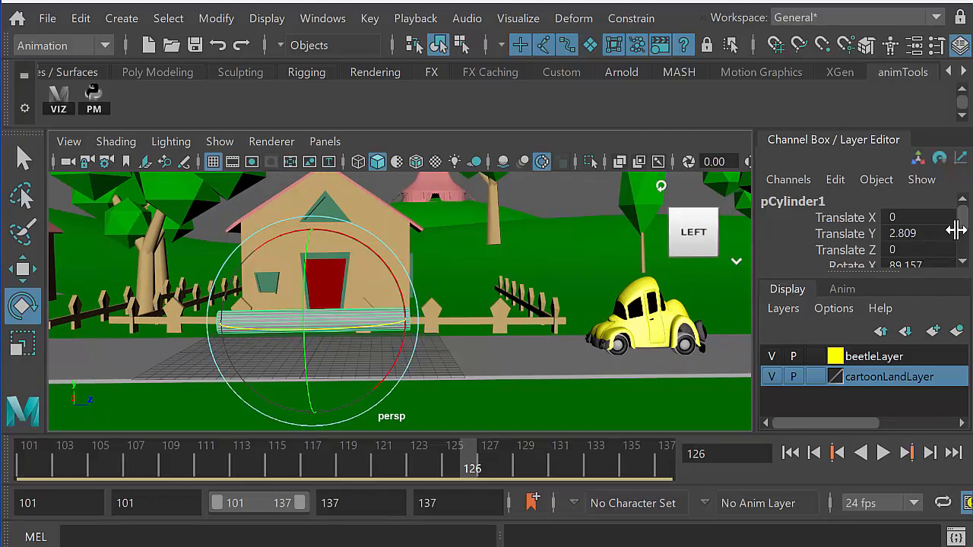
# - Set the cylinder's Subdivisions Height to 10 in its polyCylinder1 inputs
pyautogui.scroll(-5, 963, 228)
pyautogui.click(874, 245)
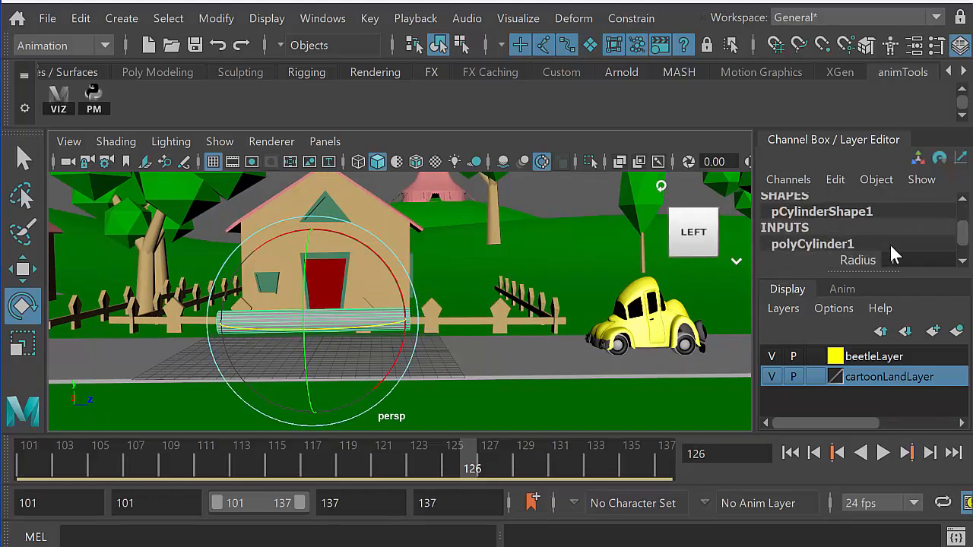
pyautogui.scroll(-5, 963, 243)
pyautogui.scroll(5, 962, 238)
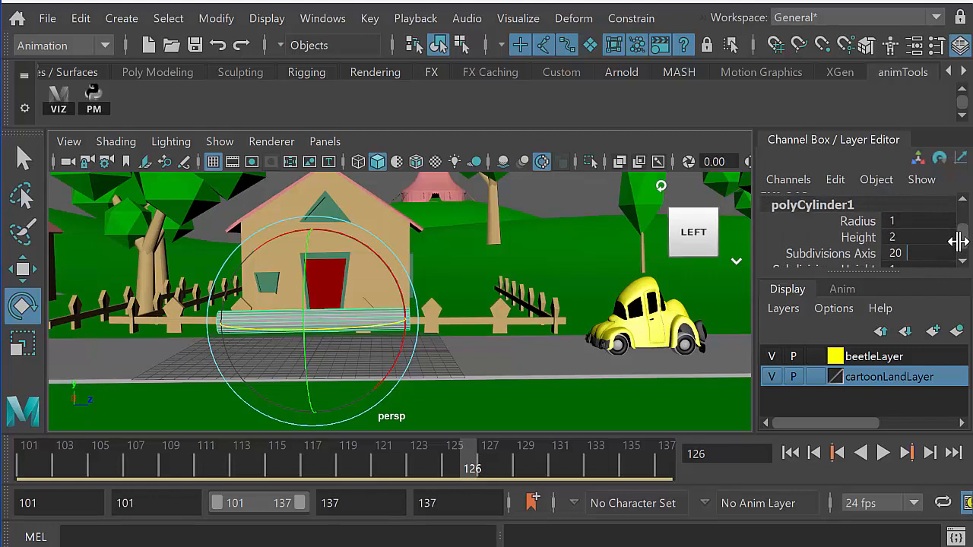
pyautogui.scroll(-4, 959, 240)
pyautogui.scroll(8, 961, 232)
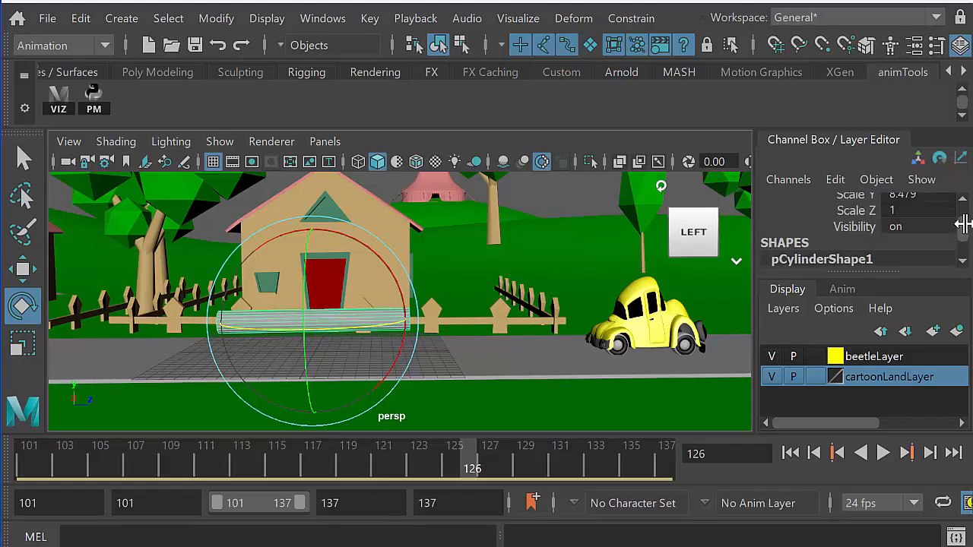
pyautogui.scroll(-2, 962, 228)
pyautogui.scroll(6, 962, 226)
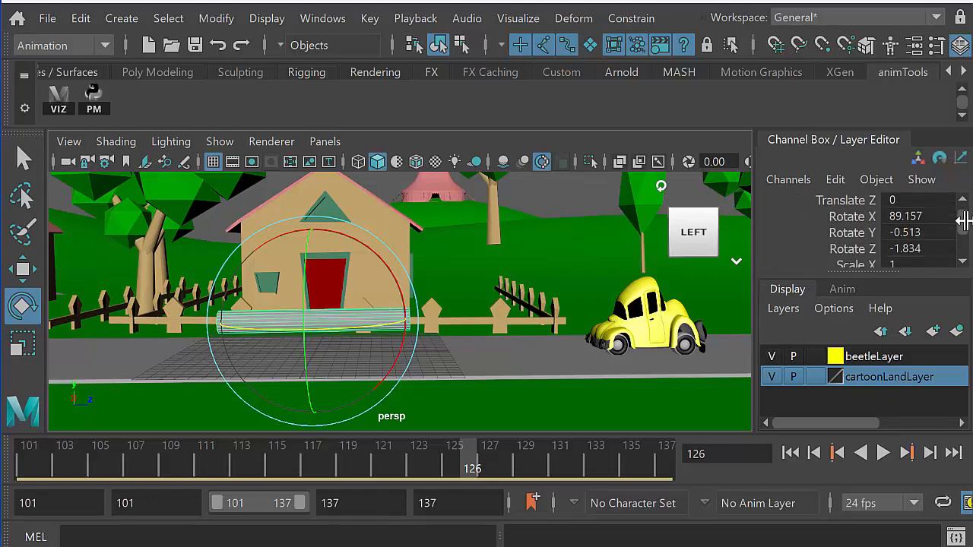
pyautogui.scroll(-3, 962, 226)
pyautogui.scroll(-5, 962, 226)
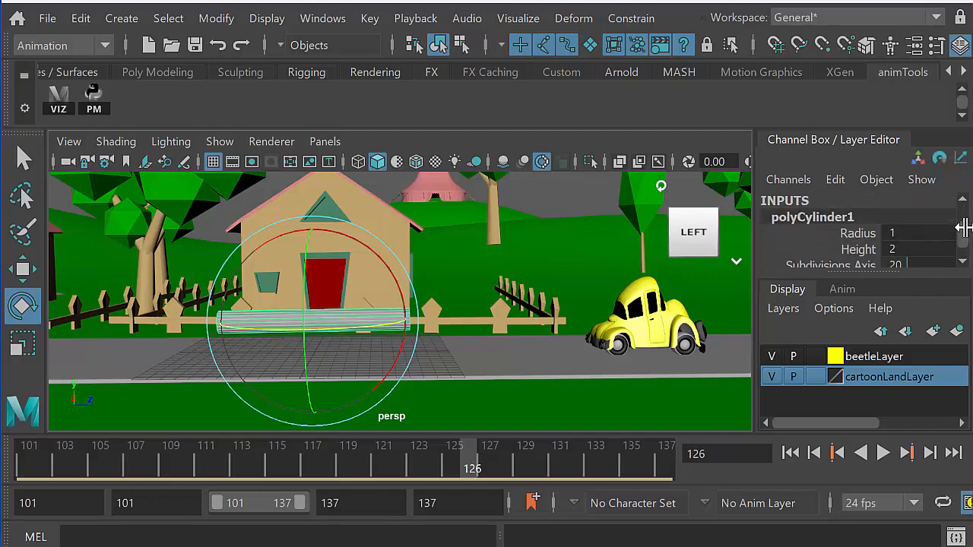
pyautogui.scroll(1, 956, 232)
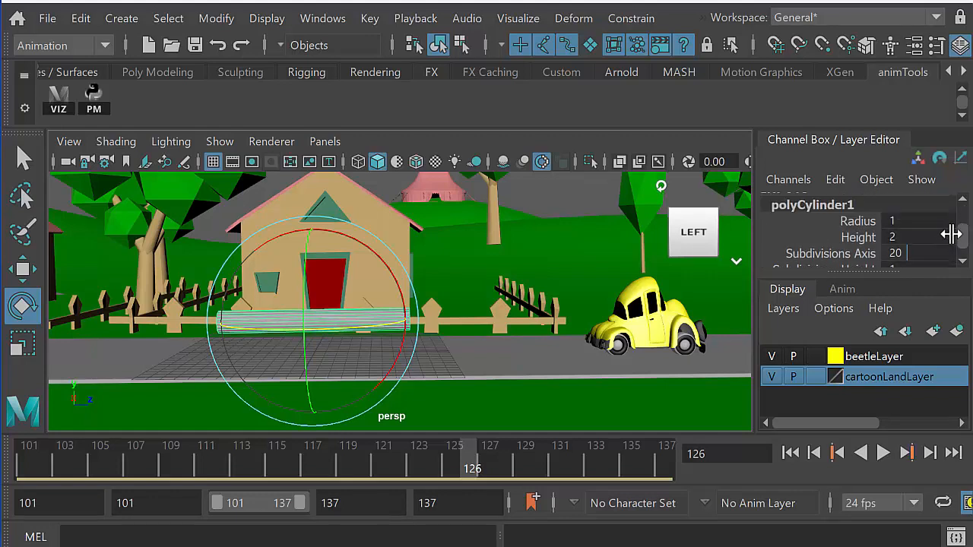
pyautogui.scroll(-5, 962, 237)
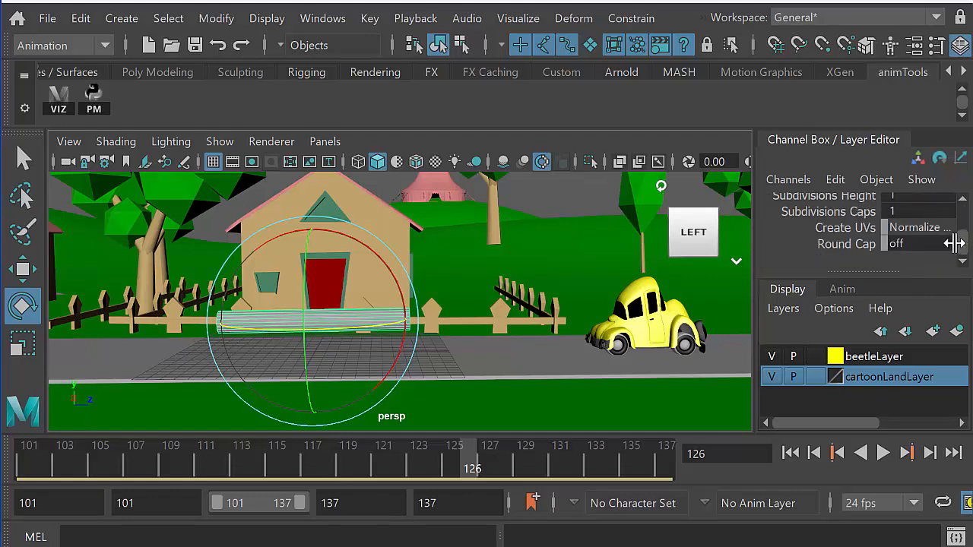
pyautogui.click(963, 202)
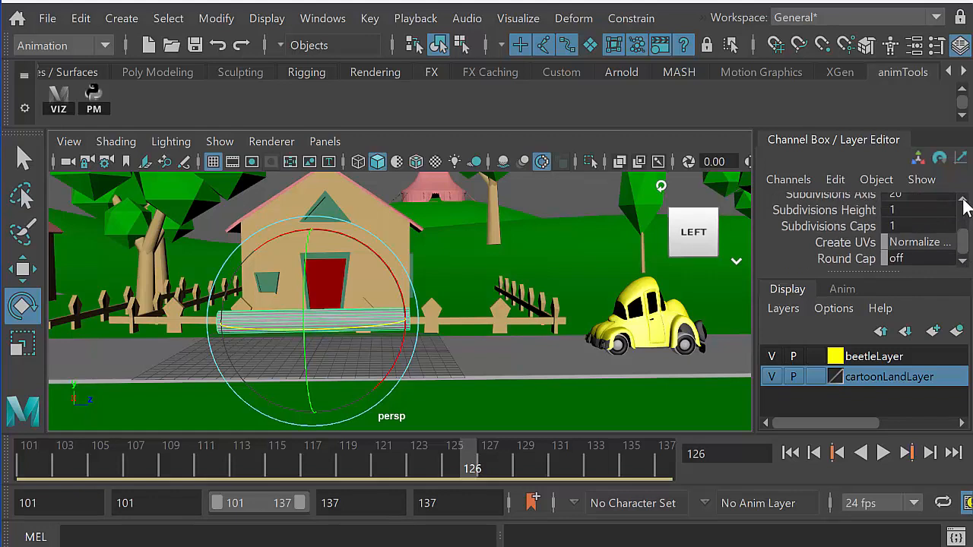
pyautogui.doubleClick(933, 211)
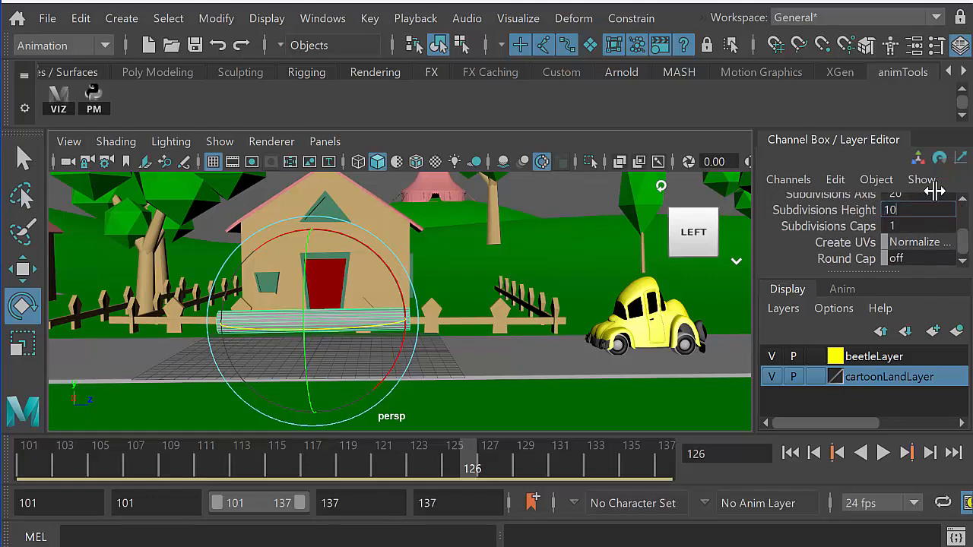
pyautogui.press('Return')
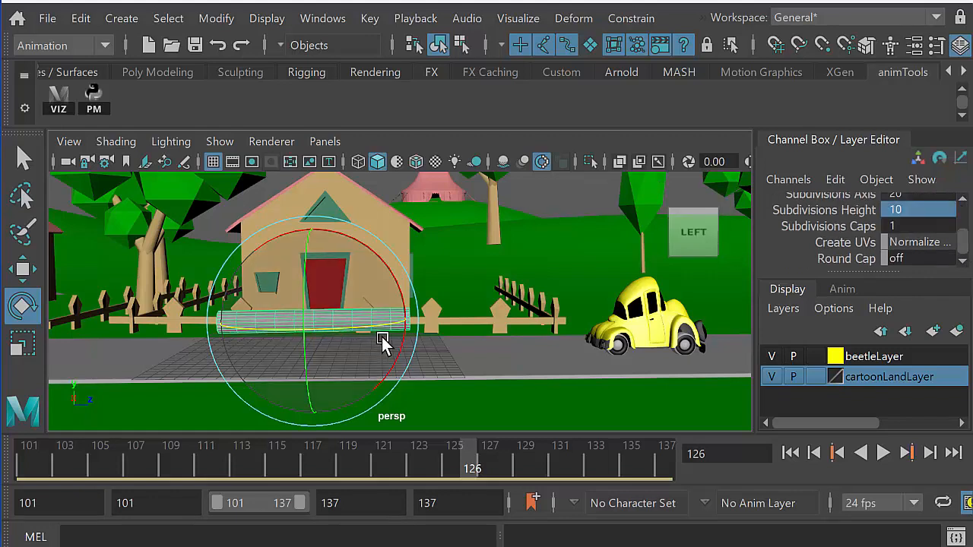
# - Check the car's positions at frames 125 and 126 and move the cylinder between them, to Translate Z 10.122
pyautogui.hotkey('alt', 'v')
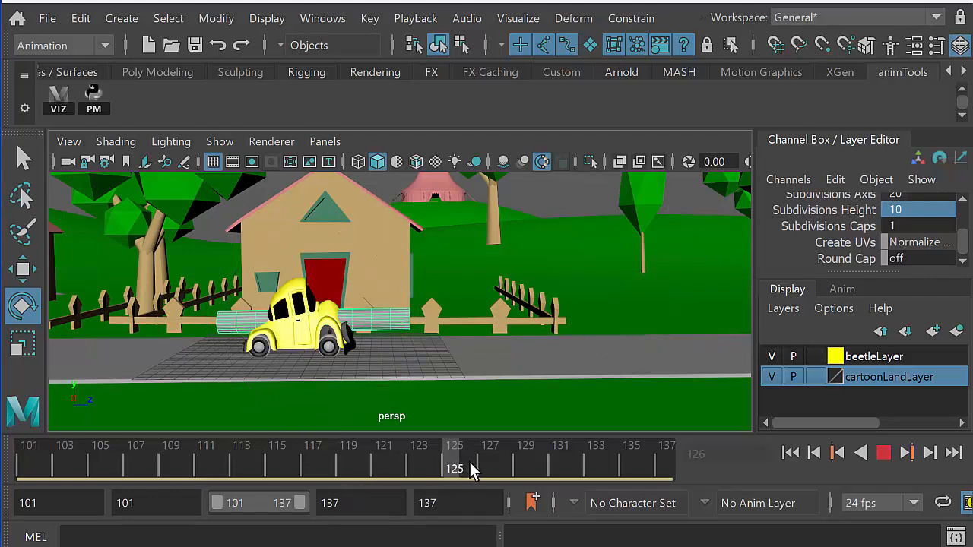
pyautogui.click(456, 468)
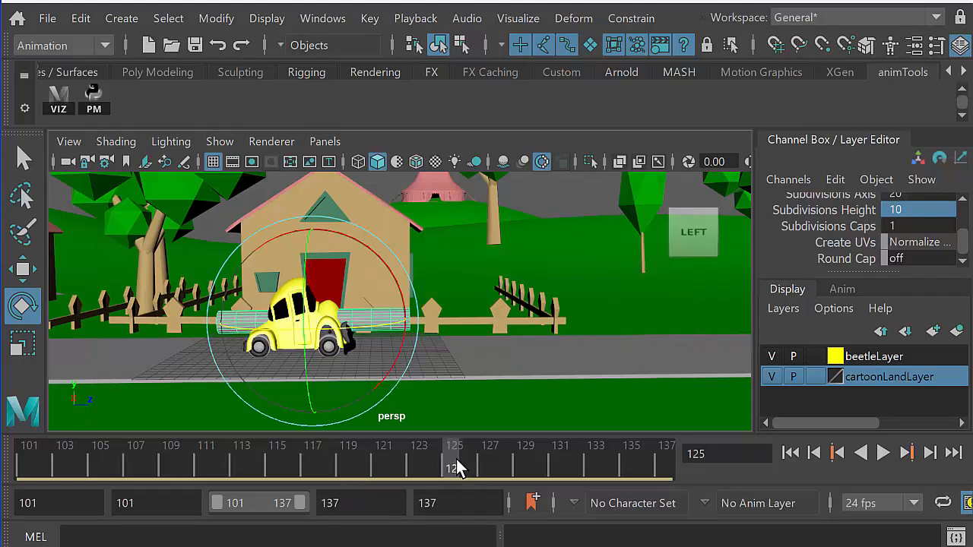
pyautogui.moveTo(457, 468); pyautogui.dragTo(472, 465)
pyautogui.press('w')
pyautogui.moveTo(423, 326); pyautogui.dragTo(532, 320)
pyautogui.hotkey('alt', 'v')
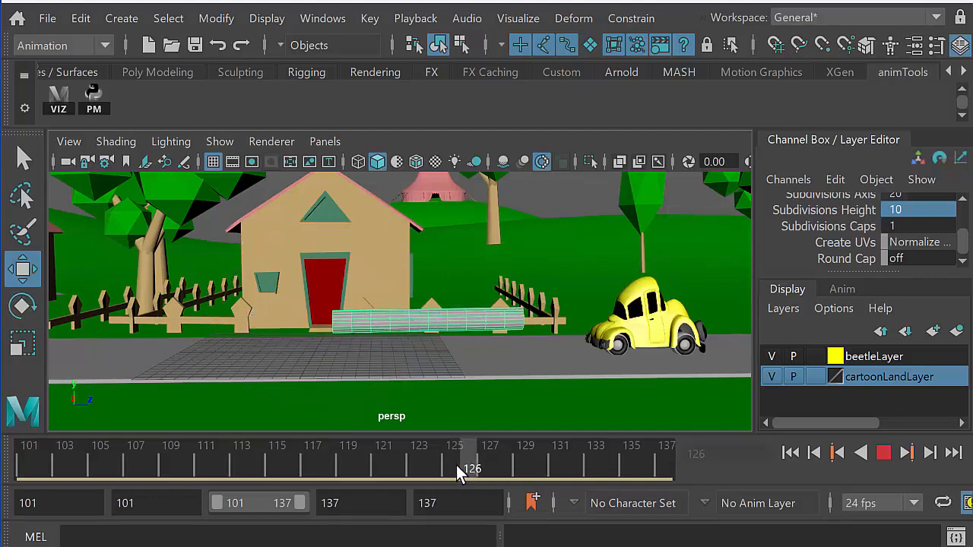
pyautogui.hotkey('alt', 'v')
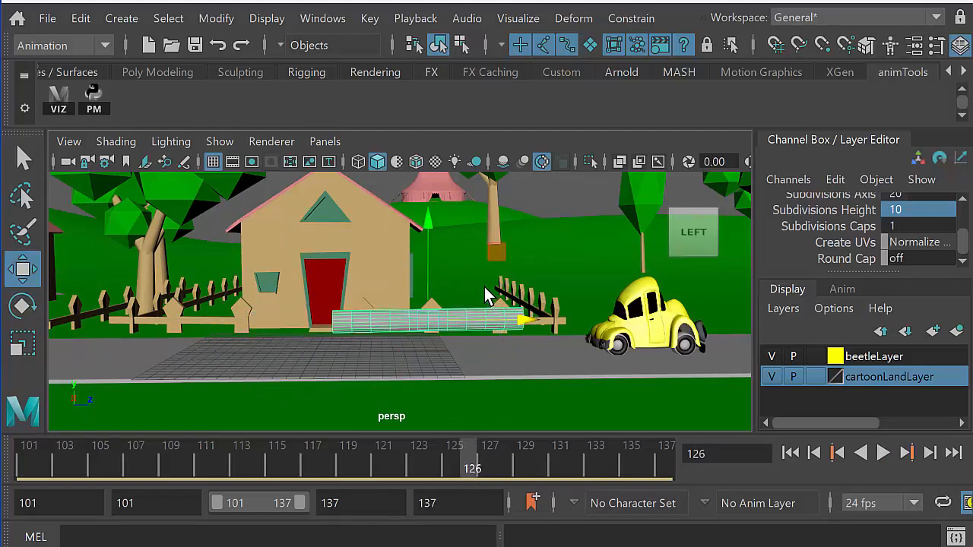
# - Hide cartoonLandLayer and scale the vertex ring at the cylinder's end nearest the grid centre down to a point
pyautogui.click(771, 377)
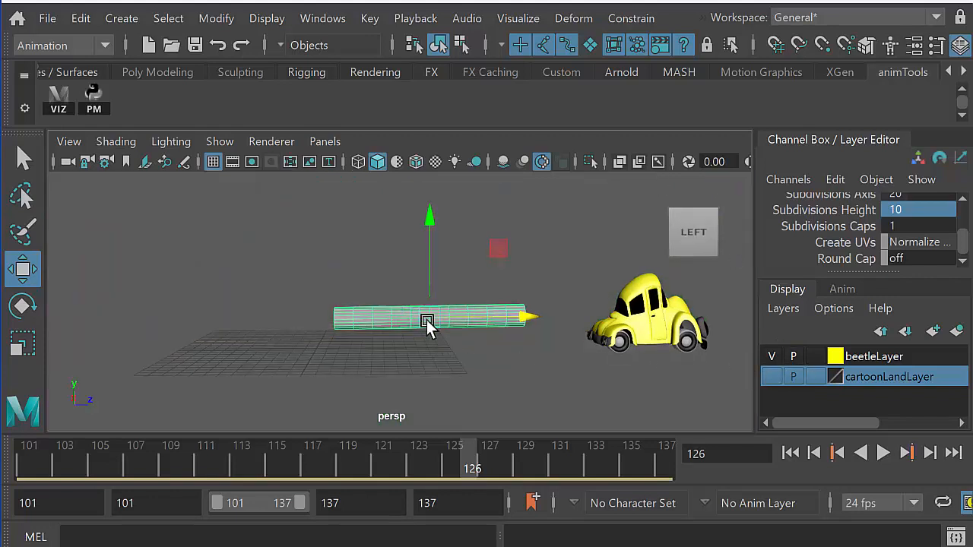
pyautogui.keyDown('alt'); pyautogui.moveTo(427, 324); pyautogui.dragTo(569, 354, button='right'); pyautogui.keyUp('alt')
pyautogui.keyDown('alt'); pyautogui.moveTo(482, 334); pyautogui.dragTo(465, 346); pyautogui.keyUp('alt')
pyautogui.moveTo(471, 306); pyautogui.dragTo(391, 272, button='right')
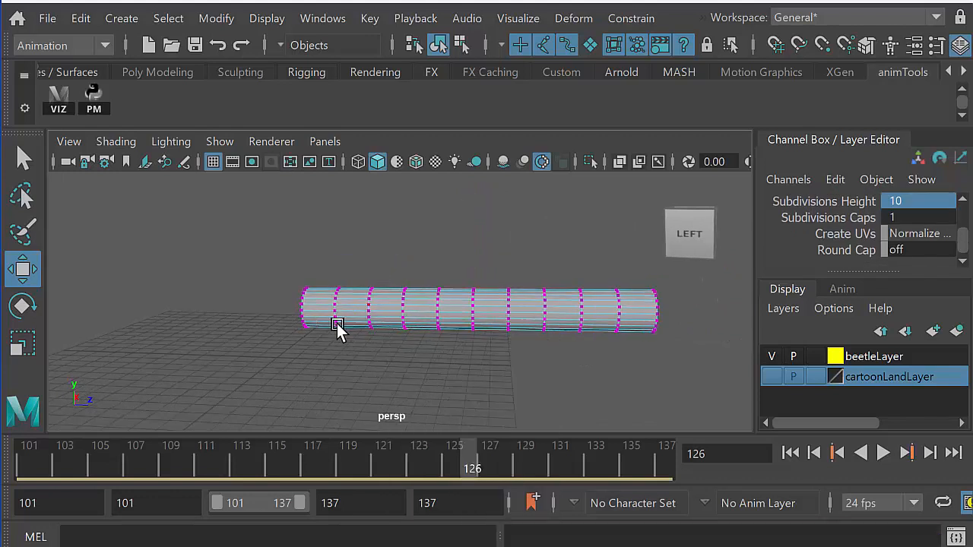
pyautogui.moveTo(292, 257); pyautogui.dragTo(332, 320)
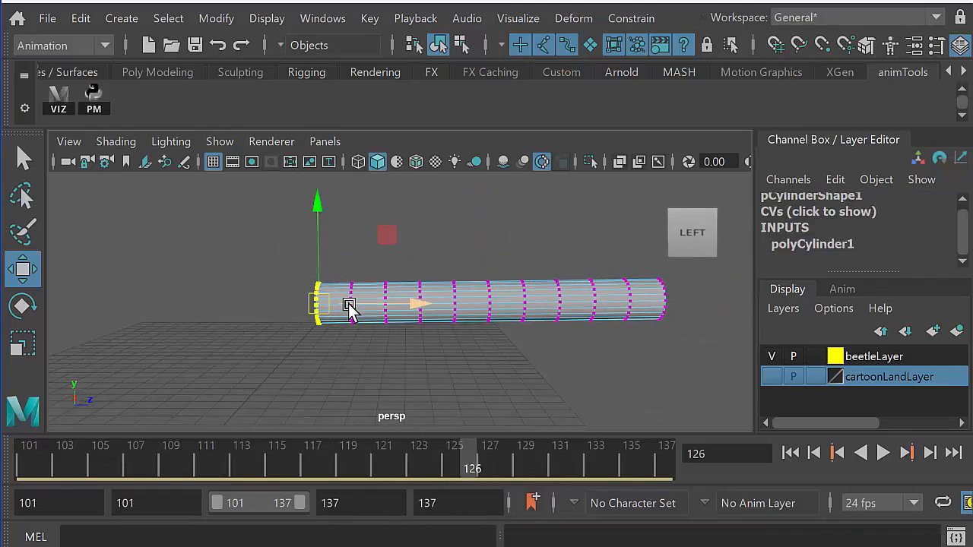
pyautogui.click(22, 306)
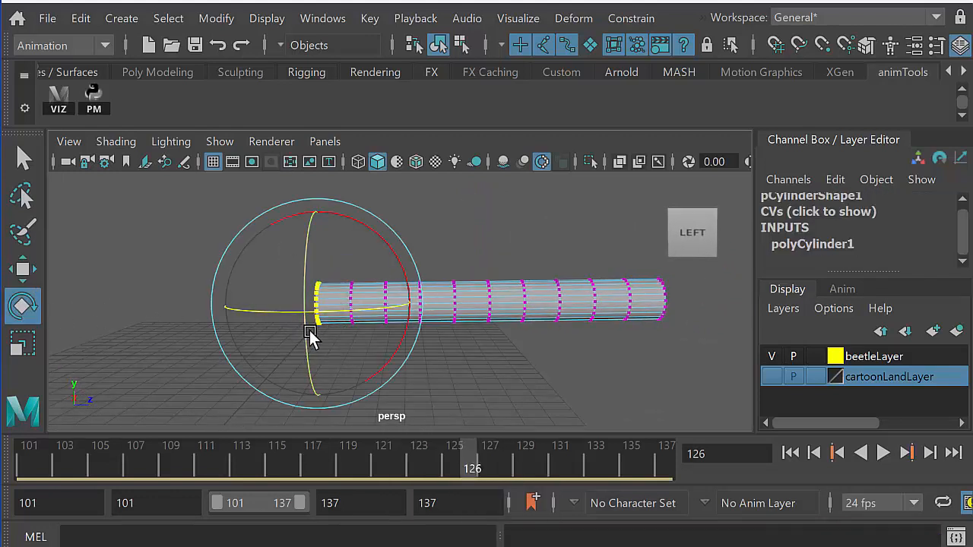
pyautogui.click(23, 344)
pyautogui.moveTo(316, 307); pyautogui.dragTo(293, 312)
# - Scale down the vertex rings behind the pointed end to form a smooth taper, and return to object mode
pyautogui.moveTo(329, 254); pyautogui.dragTo(349, 310)
pyautogui.moveTo(369, 268); pyautogui.dragTo(401, 343)
pyautogui.moveTo(388, 306); pyautogui.dragTo(384, 307)
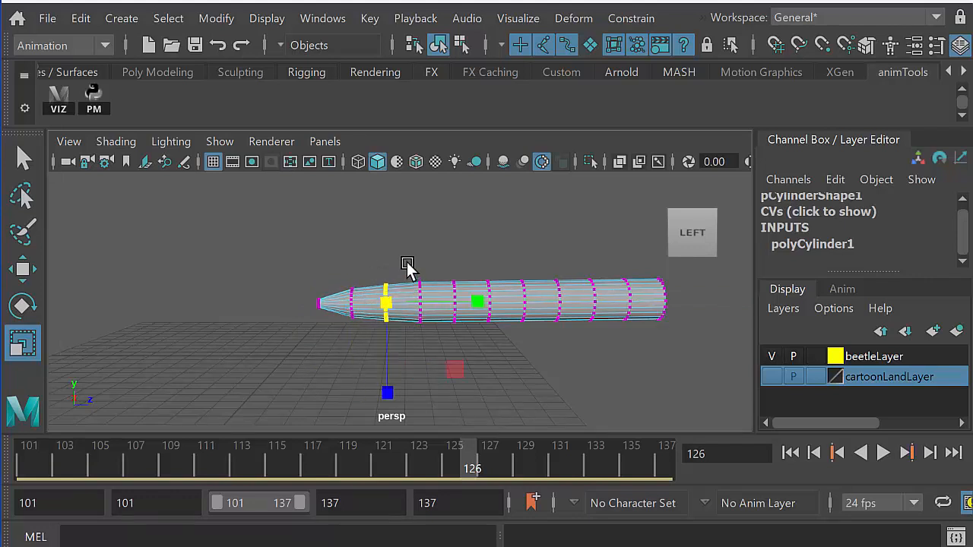
pyautogui.moveTo(438, 342); pyautogui.dragTo(438, 343)
pyautogui.moveTo(421, 327); pyautogui.dragTo(413, 318)
pyautogui.moveTo(335, 269); pyautogui.dragTo(354, 323)
pyautogui.moveTo(369, 271); pyautogui.dragTo(380, 324)
pyautogui.moveTo(305, 276); pyautogui.dragTo(319, 317)
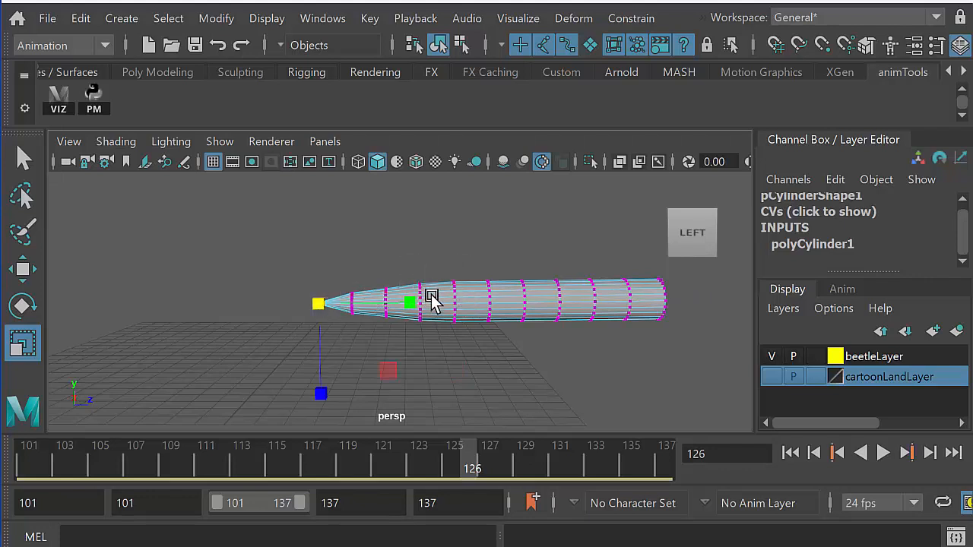
pyautogui.moveTo(439, 302); pyautogui.dragTo(502, 238, button='right')
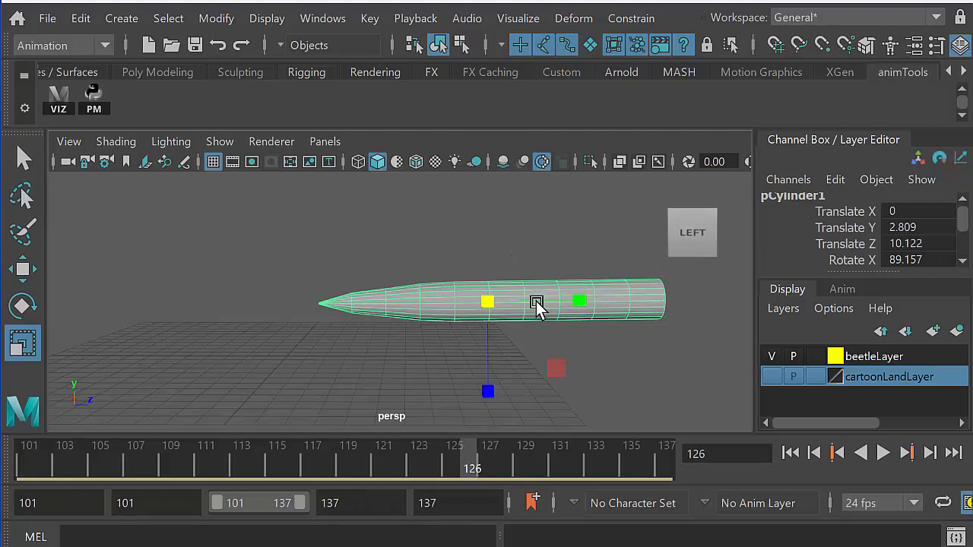
# - Assign a new Lambert material to the tapered cylinder and name it smearLambert
pyautogui.rightClick(529, 296)
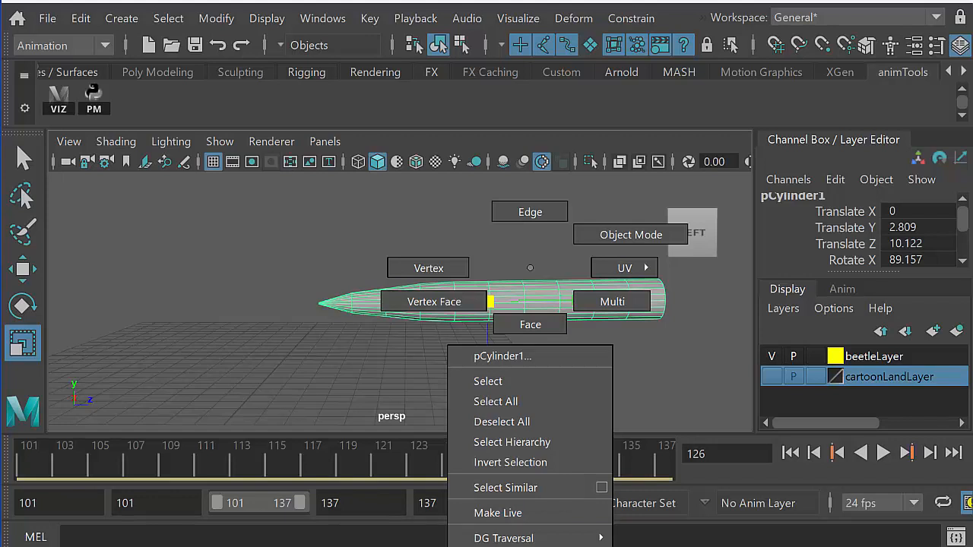
pyautogui.click(646, 544)
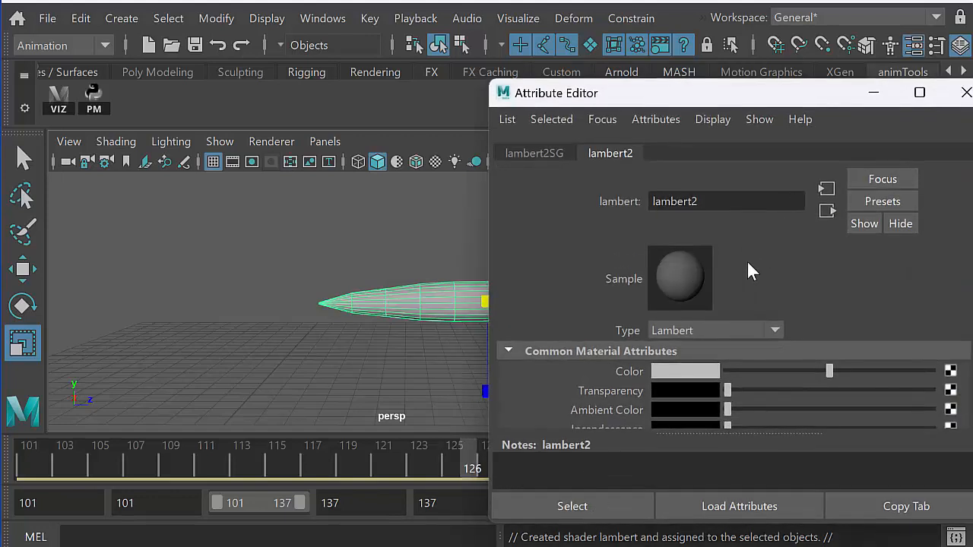
pyautogui.moveTo(704, 201); pyautogui.dragTo(656, 201)
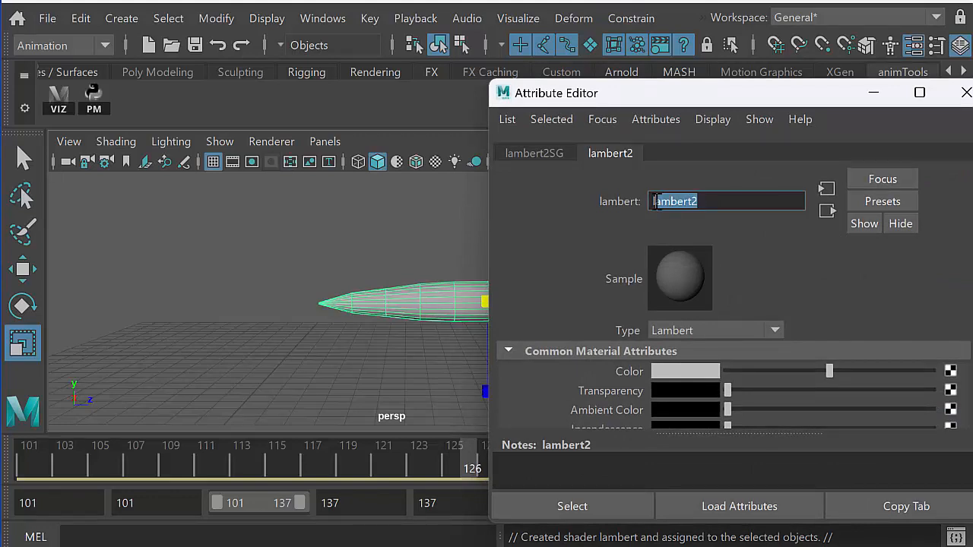
pyautogui.write('smear')
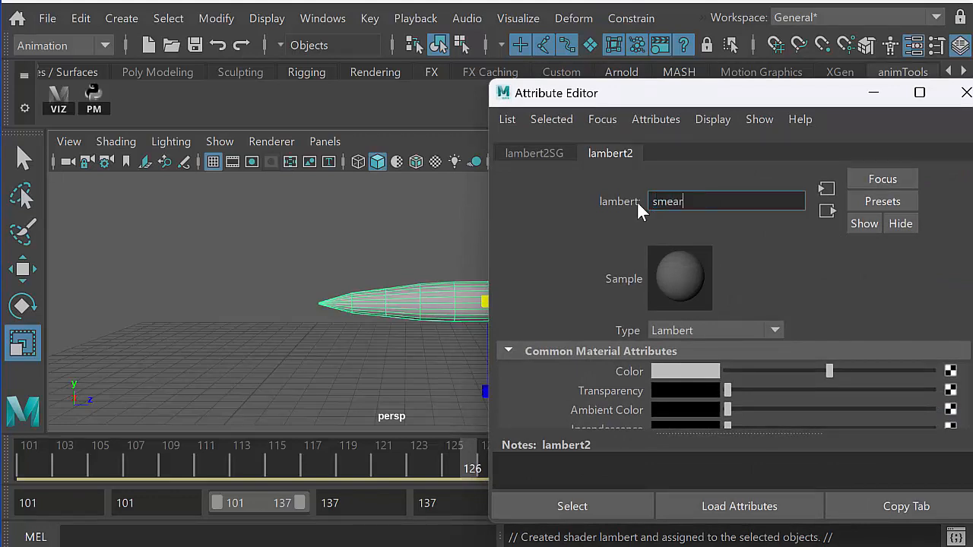
pyautogui.write('Lambert')
# - Set the smearLambert material's color to a bright yellow and close its attributes
pyautogui.click(678, 369)
pyautogui.click(831, 332)
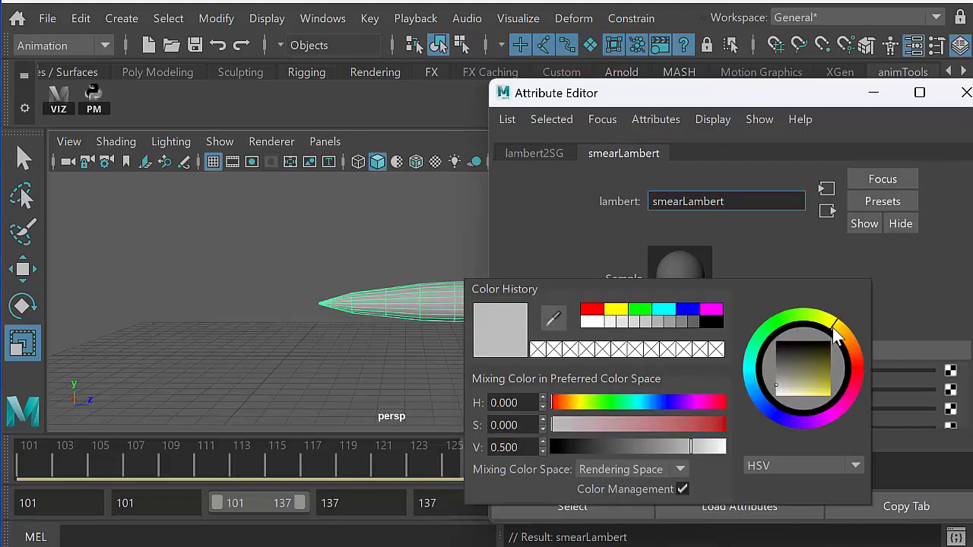
pyautogui.moveTo(821, 364); pyautogui.dragTo(820, 393)
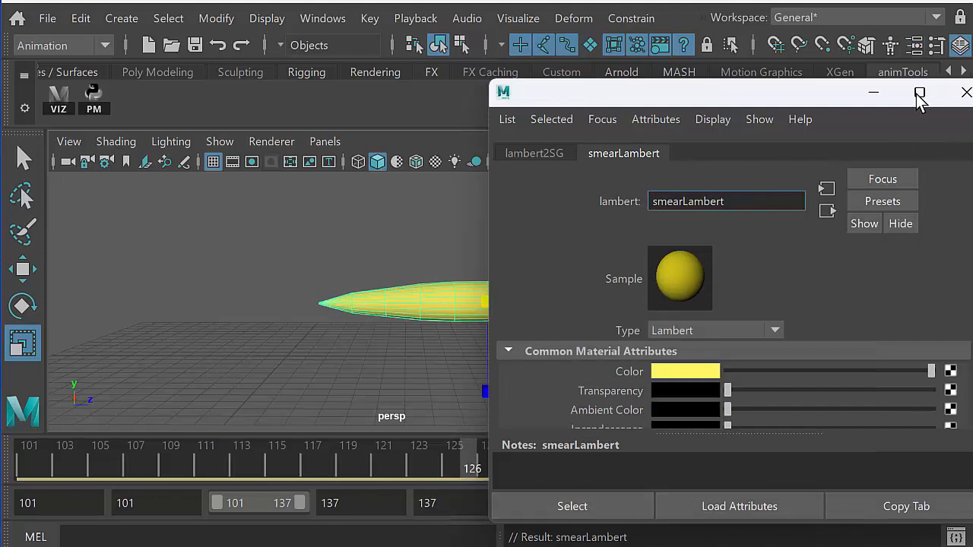
pyautogui.click(965, 92)
# - Go to frame 125 and rename the tapered cylinder to smear
pyautogui.moveTo(466, 465)
pyautogui.mouseDown()
pyautogui.moveTo(442, 468)
pyautogui.moveTo(462, 464)
pyautogui.moveTo(451, 467)
pyautogui.mouseUp()
pyautogui.scroll(-3, 962, 219)
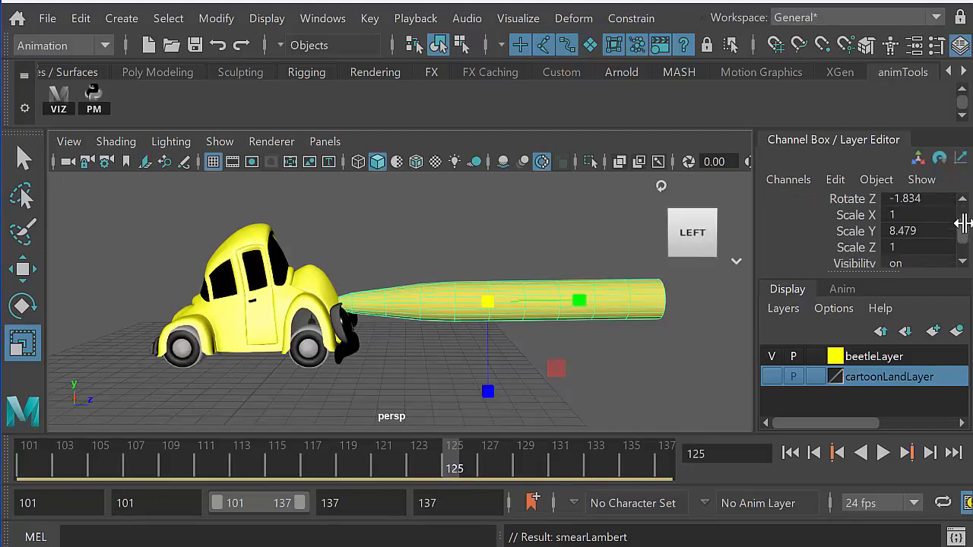
pyautogui.scroll(3, 844, 221)
pyautogui.doubleClick(817, 201)
pyautogui.write('sm')
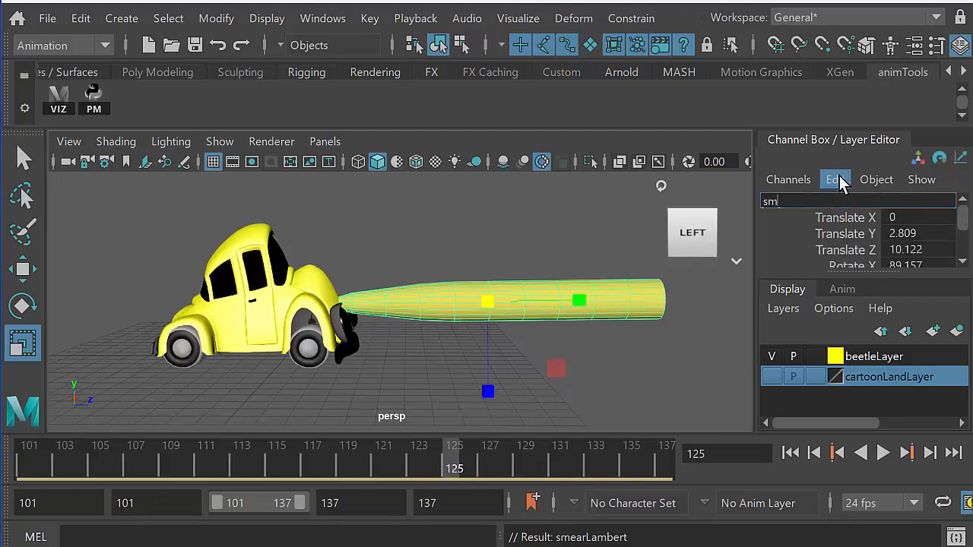
pyautogui.write('ear')
pyautogui.press('Return')
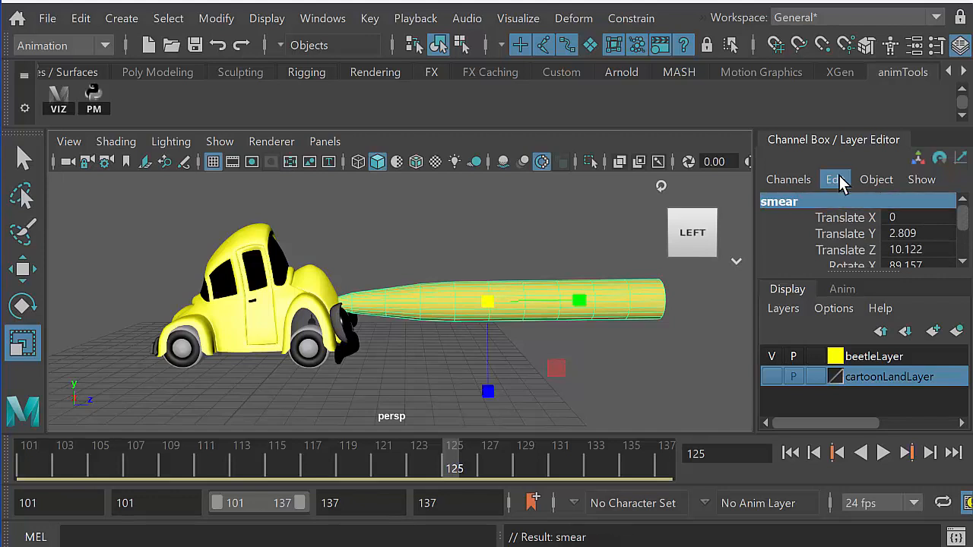
# - Turn the smear's visibility off and key it at frame 125, and turn its visibility on at frame 126
pyautogui.moveTo(964, 218); pyautogui.dragTo(963, 233)
pyautogui.click(939, 238)
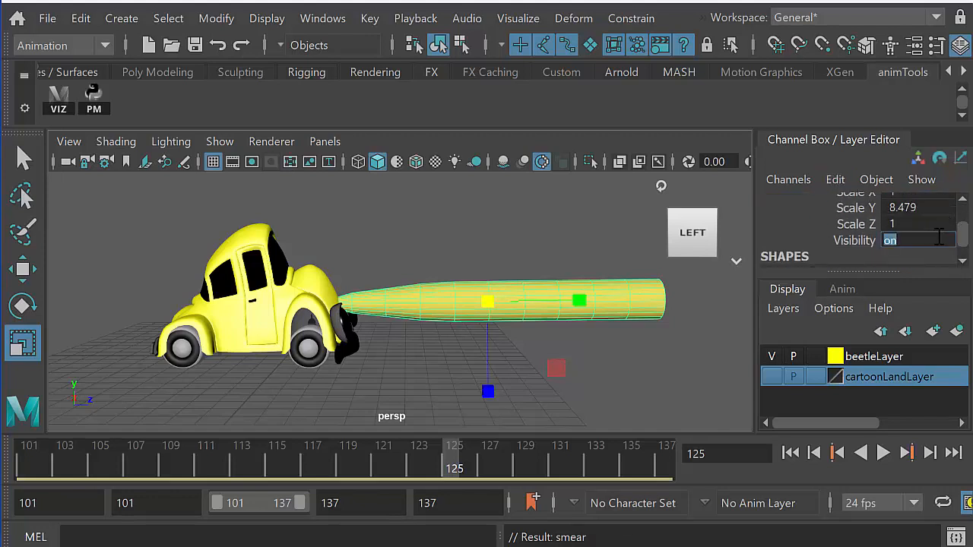
pyautogui.press('Return')
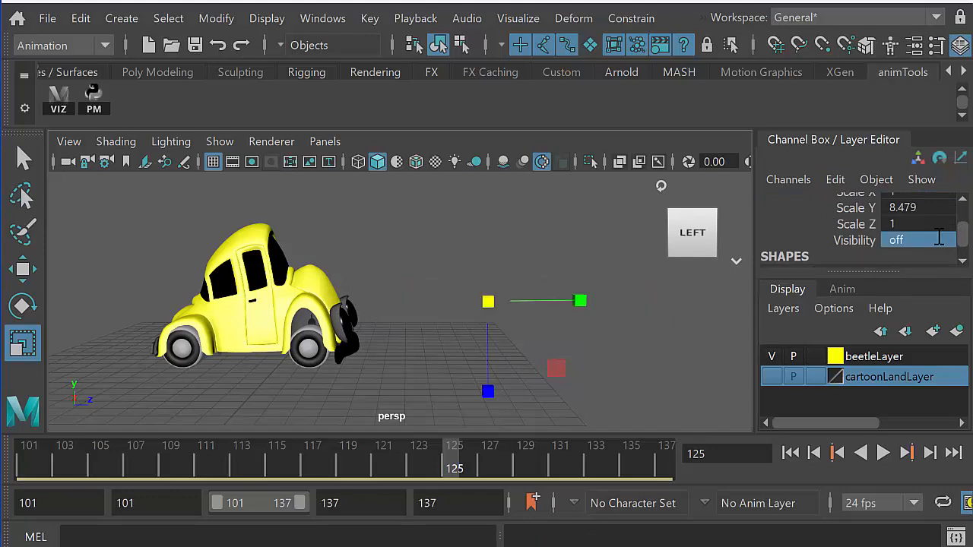
pyautogui.press('s')
pyautogui.click(466, 469)
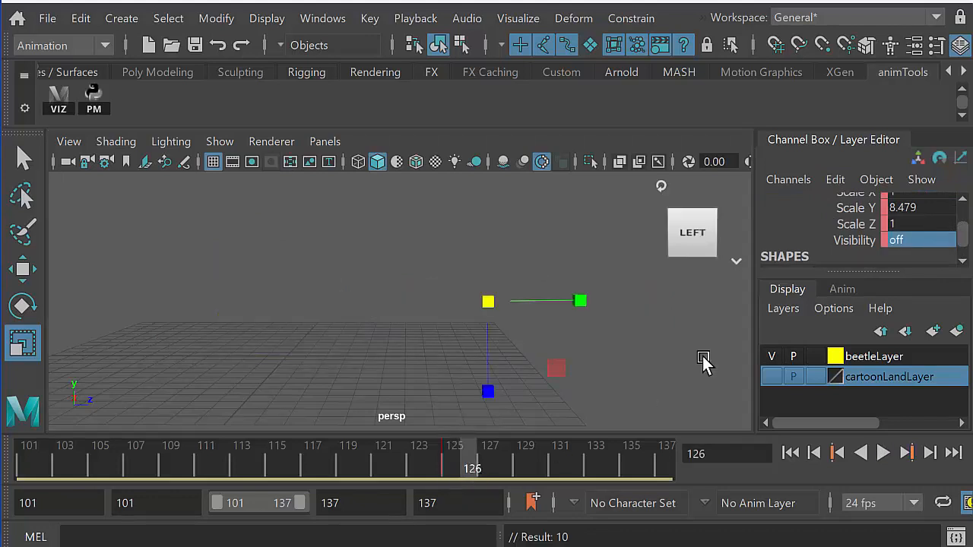
pyautogui.click(939, 240)
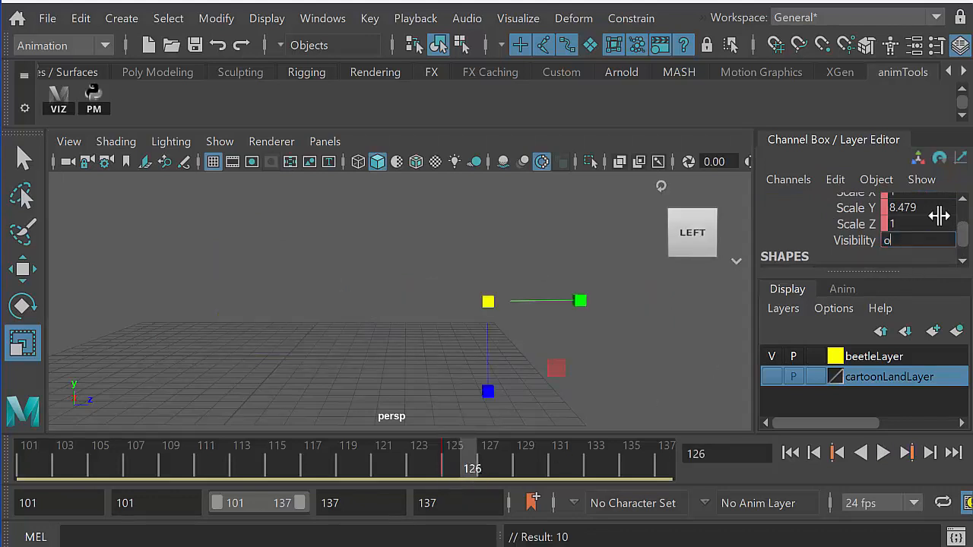
pyautogui.press('Return')
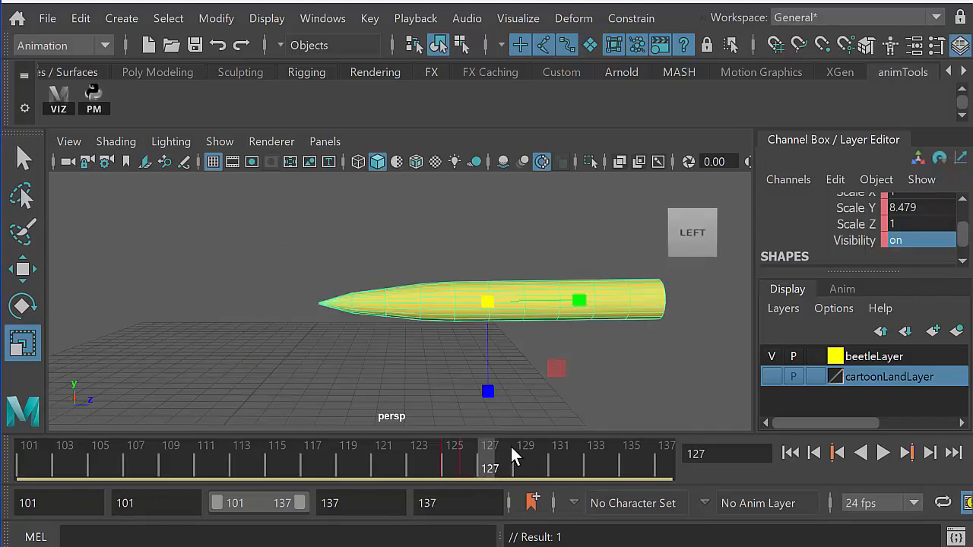
# - Move the smear along Z past the grid's edge at frame 127, key it, and play back the motion
pyautogui.press('w')
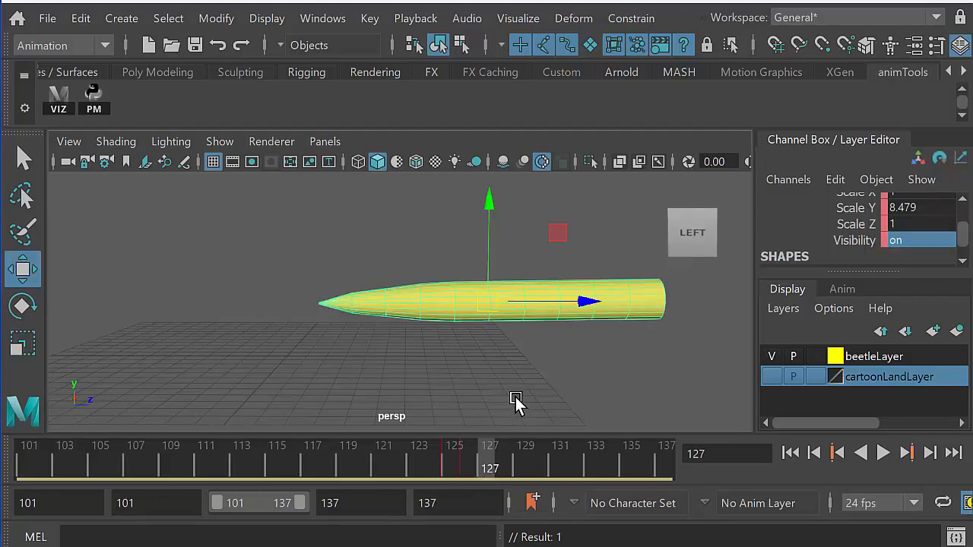
pyautogui.moveTo(586, 306); pyautogui.dragTo(807, 286)
pyautogui.press('s')
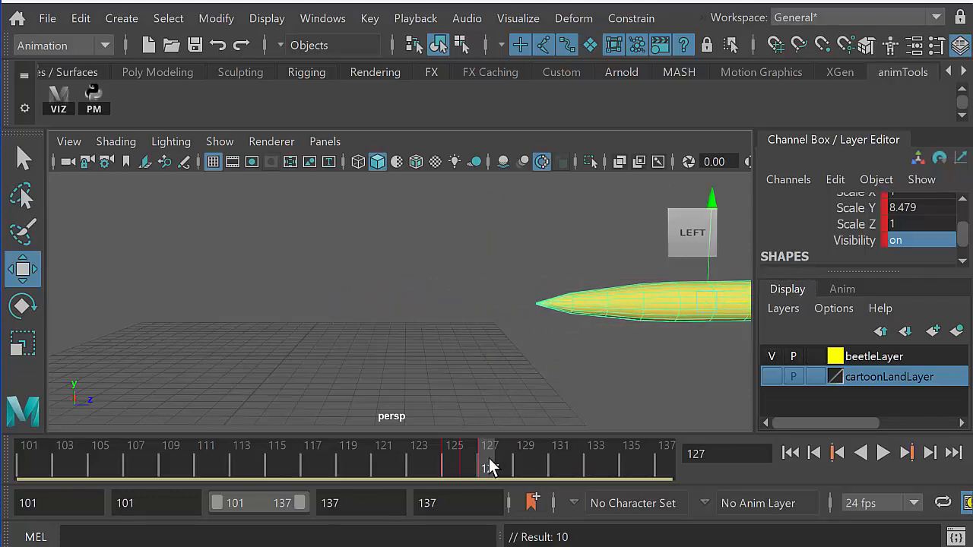
pyautogui.moveTo(489, 466); pyautogui.dragTo(452, 473)
pyautogui.hotkey('alt', 'v')
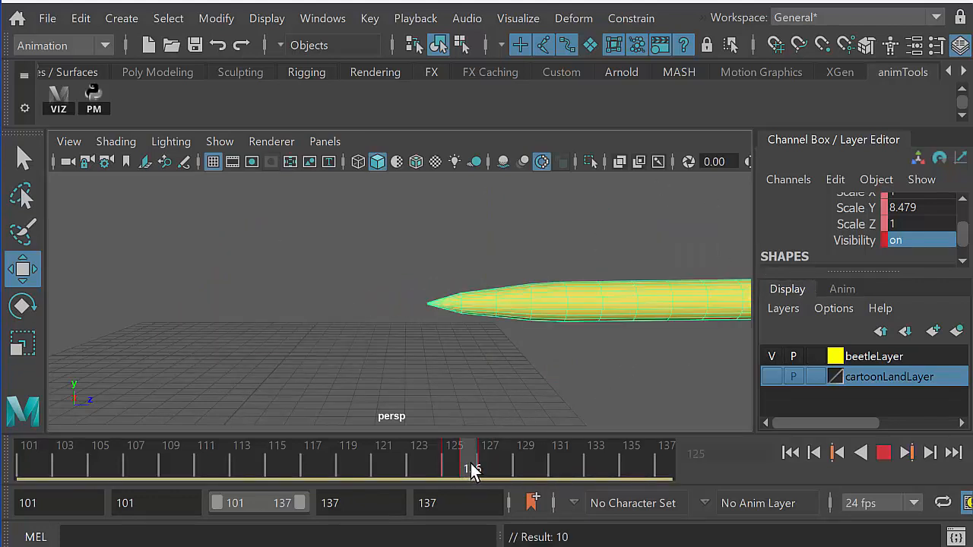
pyautogui.hotkey('alt', 'v')
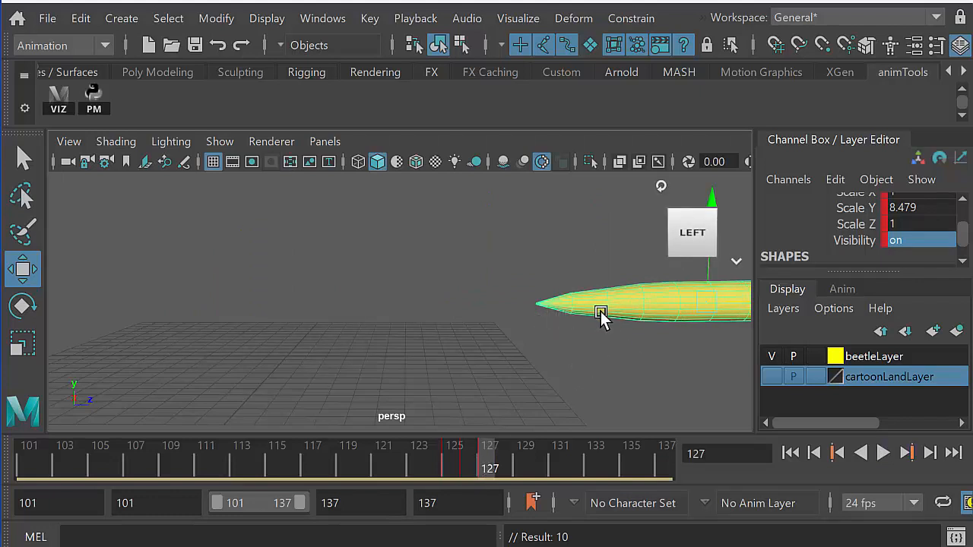
# - Nudge the smear along Z to 22.978 at frame 127 so it meets the car, and switch to the shotCam view
pyautogui.keyDown('alt'); pyautogui.moveTo(600, 311); pyautogui.dragTo(534, 328, button='middle'); pyautogui.keyUp('alt')
pyautogui.keyDown('alt'); pyautogui.moveTo(535, 328); pyautogui.dragTo(535, 301, button='right'); pyautogui.keyUp('alt')
pyautogui.moveTo(670, 307); pyautogui.dragTo(695, 306)
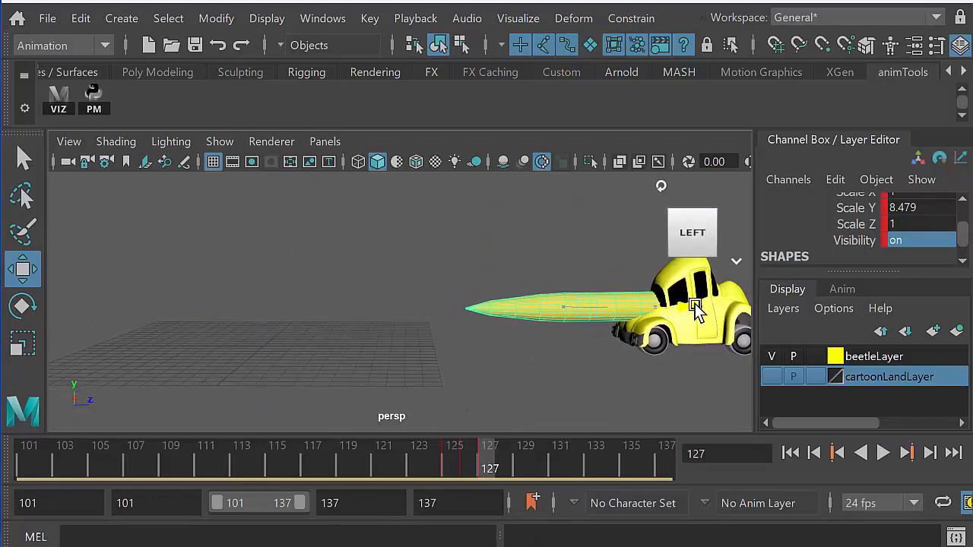
pyautogui.press('space')
pyautogui.press('space')
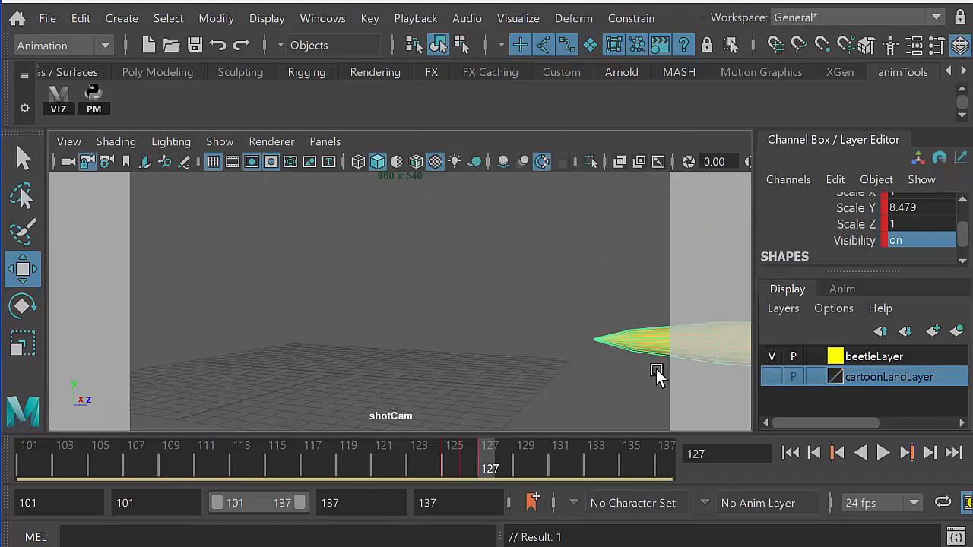
# - Move the smear back along Z to 10.445 at frame 126 and play back the change
pyautogui.moveTo(496, 456); pyautogui.dragTo(466, 461)
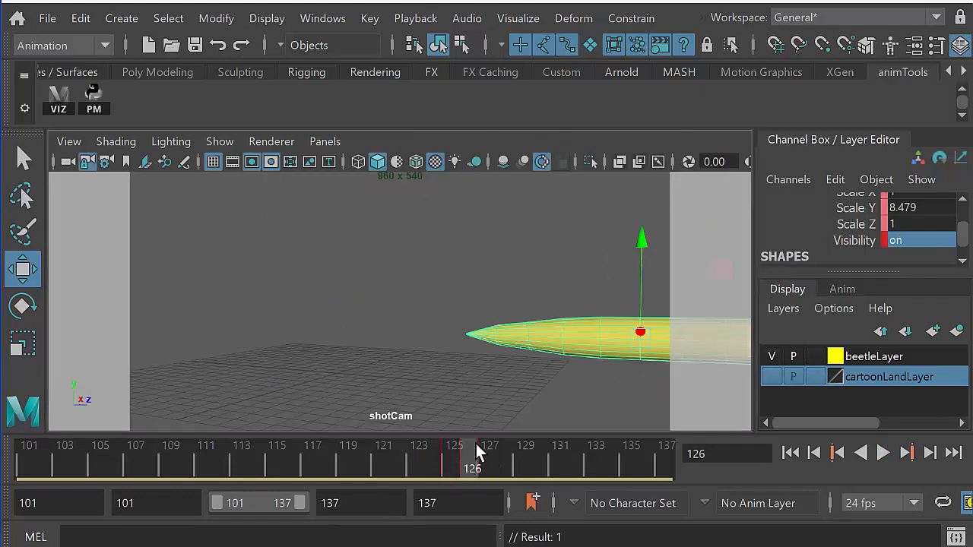
pyautogui.click(588, 335)
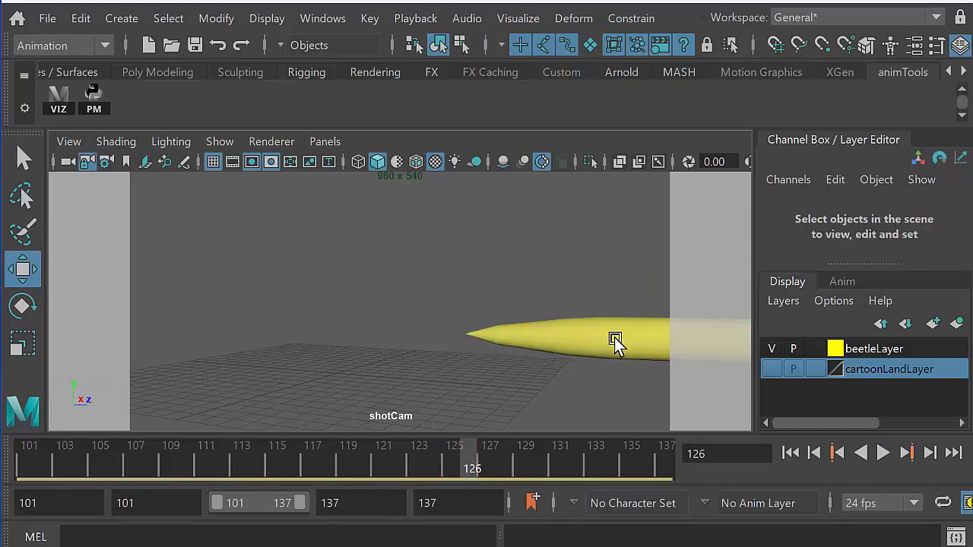
pyautogui.hotkey('ctrl', 'z')
pyautogui.moveTo(449, 459); pyautogui.dragTo(464, 462)
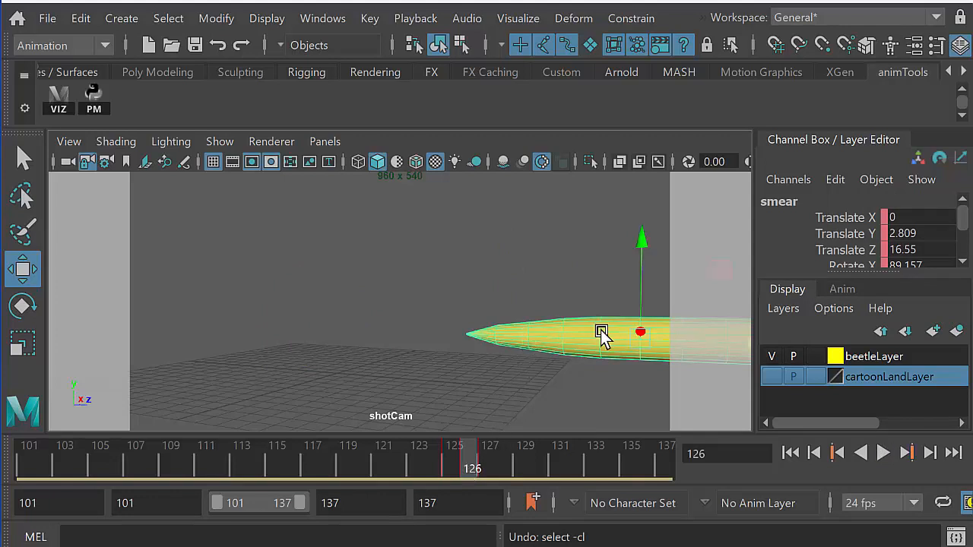
pyautogui.press('space')
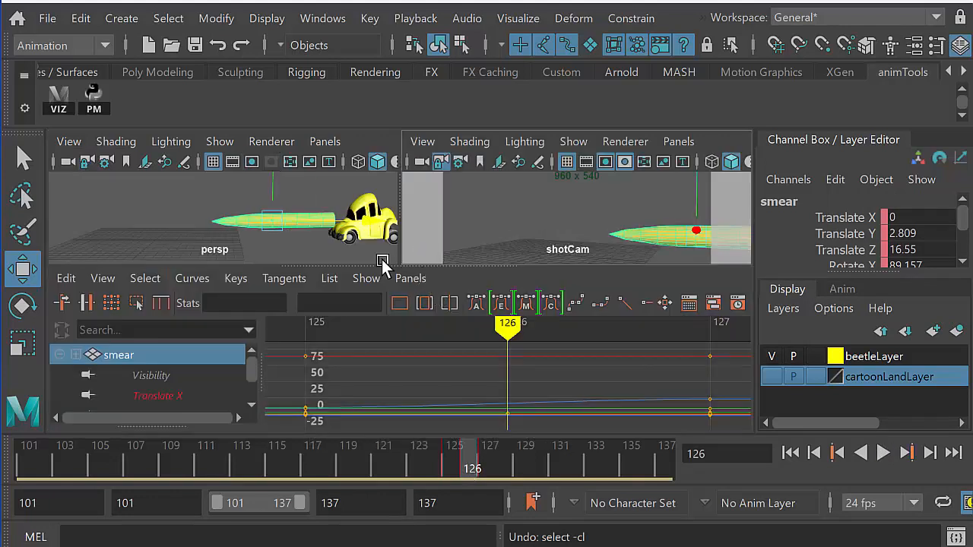
pyautogui.press('space')
pyautogui.moveTo(589, 304); pyautogui.dragTo(507, 308)
pyautogui.press('space')
pyautogui.press('space')
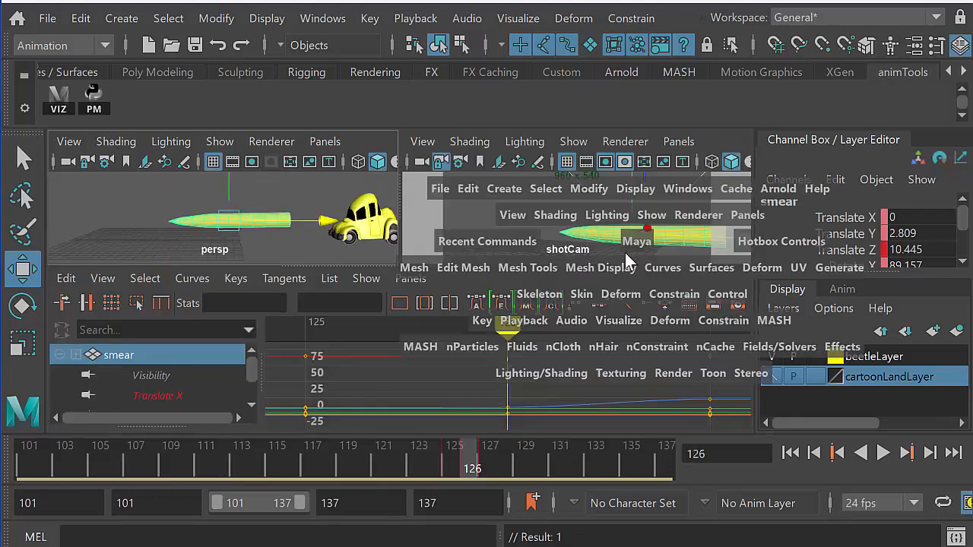
pyautogui.hotkey('alt', 'v')
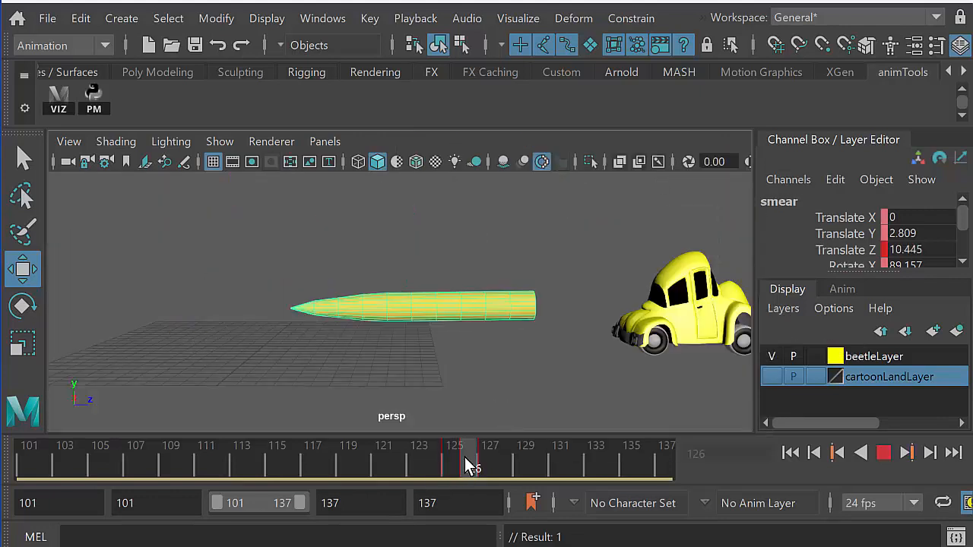
pyautogui.click(470, 465)
# - Look through shotCam, deselect the smear, and play the animation to check the exit around frames 126 to 128
pyautogui.click(325, 142)
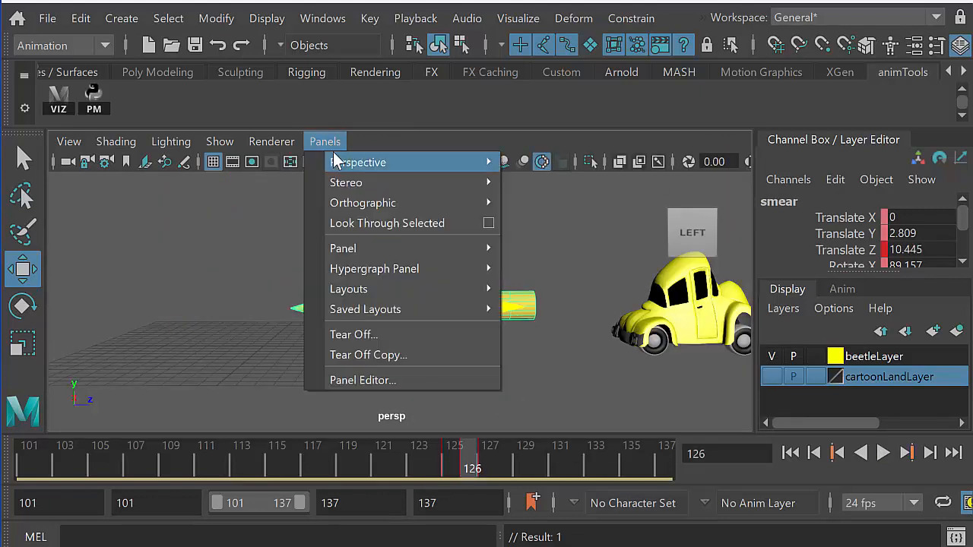
pyautogui.moveTo(358, 162)
pyautogui.click(549, 205)
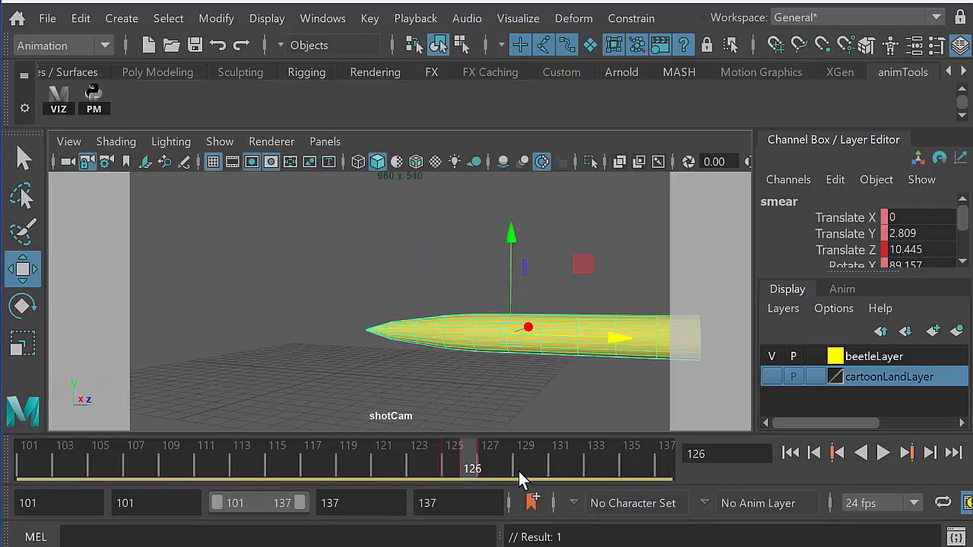
pyautogui.moveTo(472, 472); pyautogui.dragTo(347, 466)
pyautogui.click(492, 284)
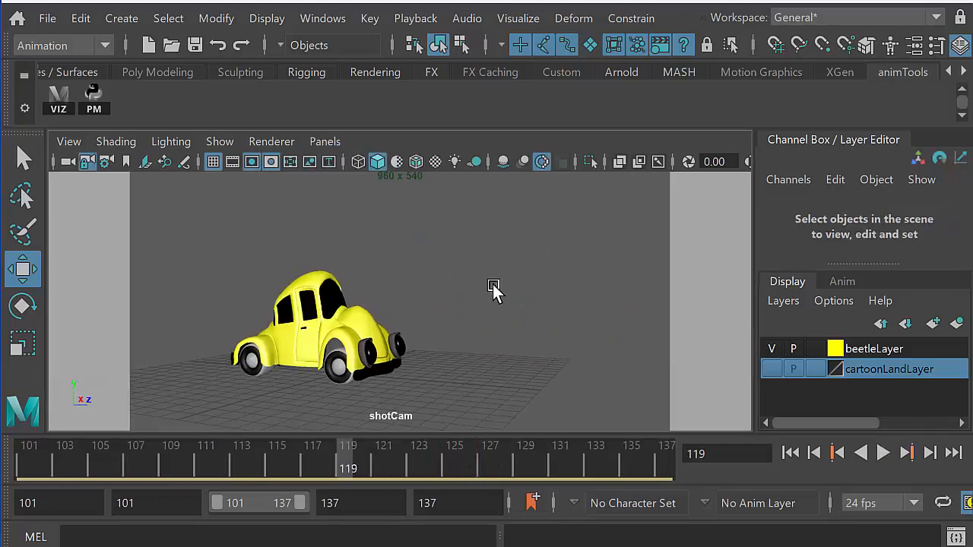
pyautogui.click(881, 452)
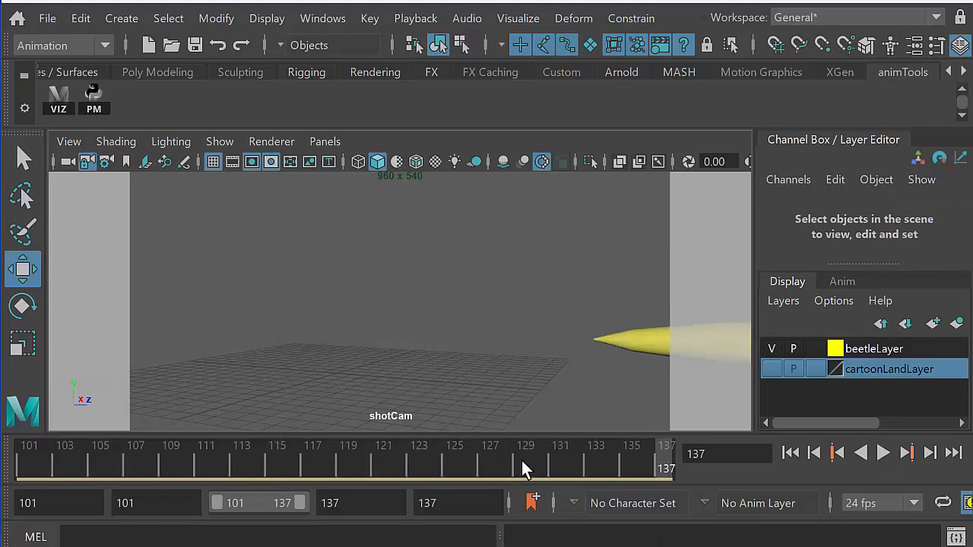
pyautogui.moveTo(521, 460)
pyautogui.mouseDown()
pyautogui.moveTo(465, 465)
pyautogui.moveTo(471, 468)
pyautogui.mouseUp()
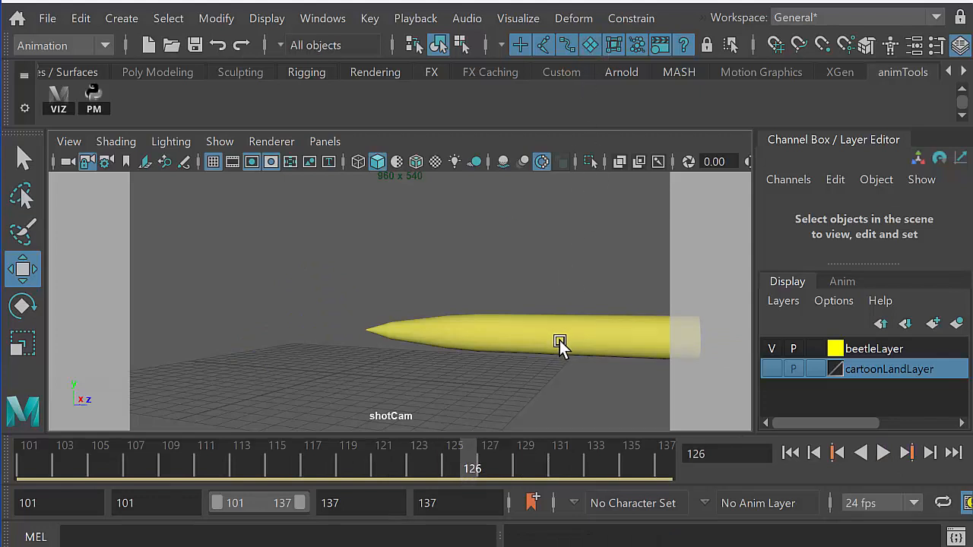
# - Select the smear, go to frame 128, and switch the second shotCam viewport to the persp1 camera
pyautogui.click(558, 344)
pyautogui.moveTo(452, 462); pyautogui.dragTo(507, 450)
pyautogui.press('space')
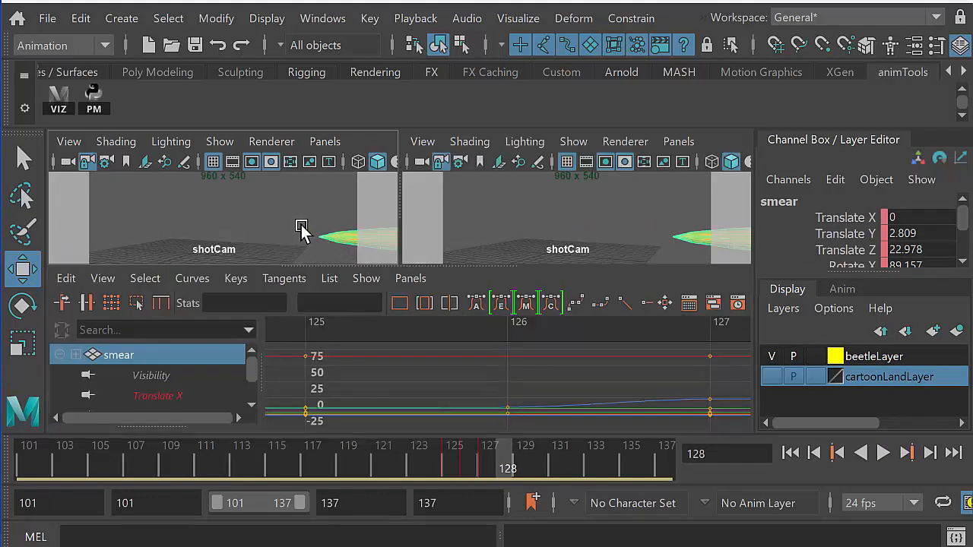
pyautogui.click(325, 142)
pyautogui.moveTo(440, 161)
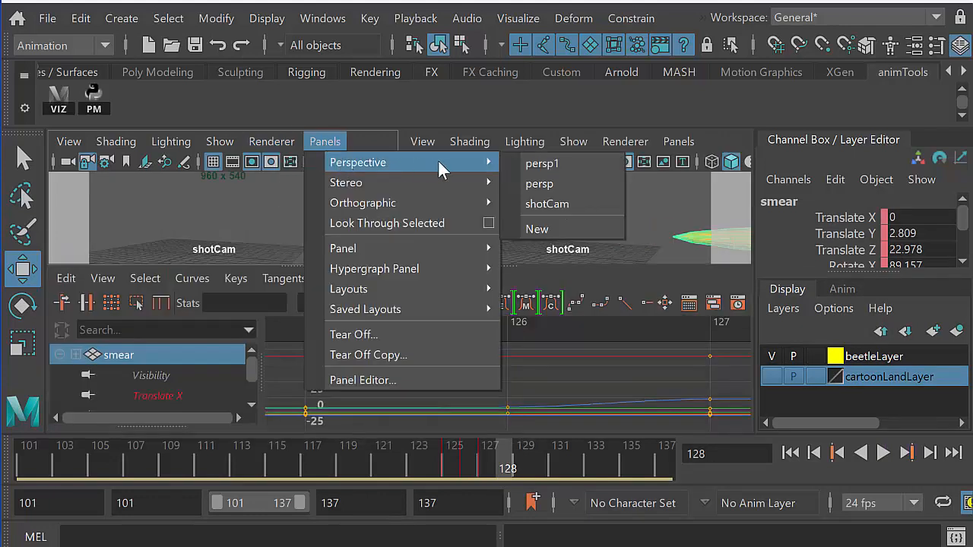
pyautogui.click(538, 184)
pyautogui.keyDown('alt'); pyautogui.moveTo(319, 216); pyautogui.dragTo(221, 228, button='middle'); pyautogui.keyUp('alt')
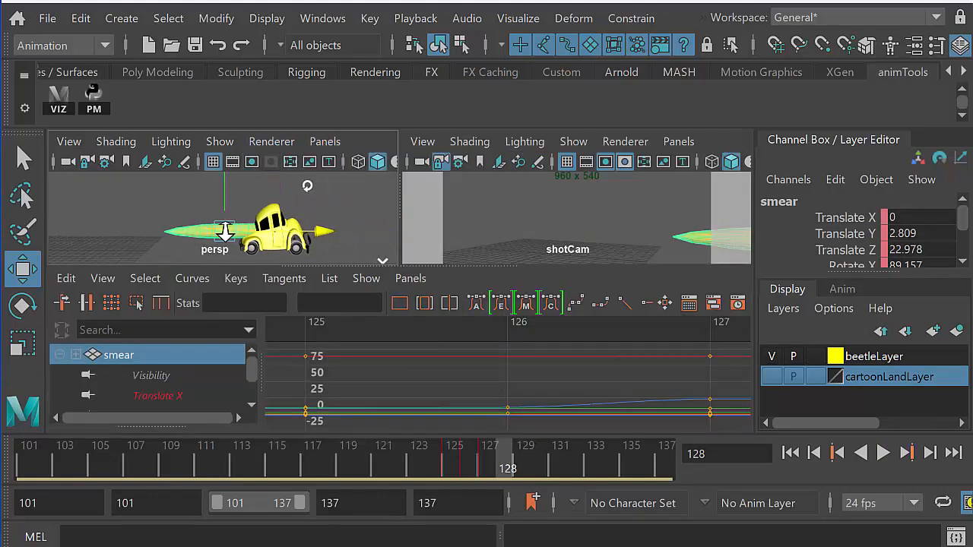
pyautogui.moveTo(329, 219)
pyautogui.keyDown('alt'); pyautogui.mouseDown()
pyautogui.moveTo(343, 227)
pyautogui.moveTo(322, 235)
pyautogui.moveTo(317, 228)
pyautogui.moveTo(345, 225)
pyautogui.moveTo(322, 228)
pyautogui.mouseUp(); pyautogui.keyUp('alt')
pyautogui.click(325, 144)
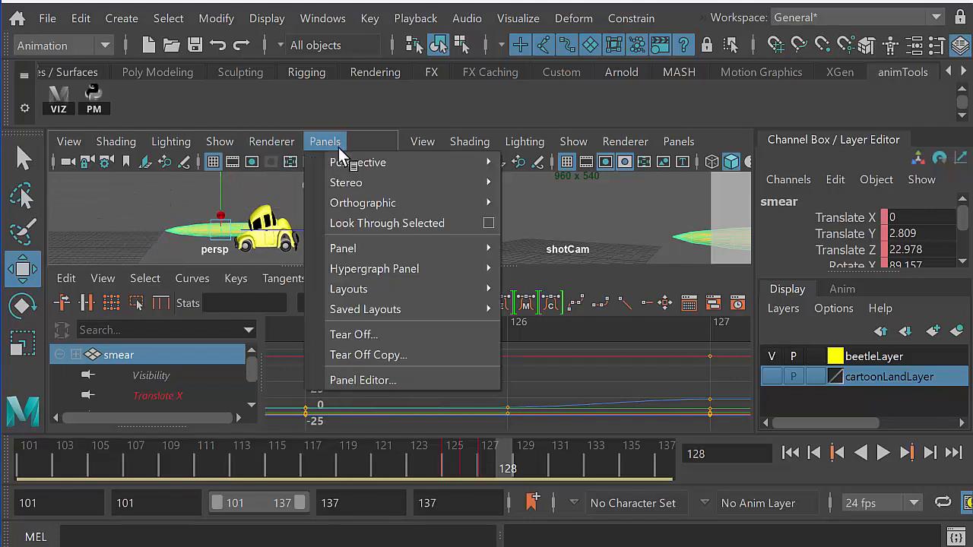
pyautogui.moveTo(338, 162)
pyautogui.click(536, 165)
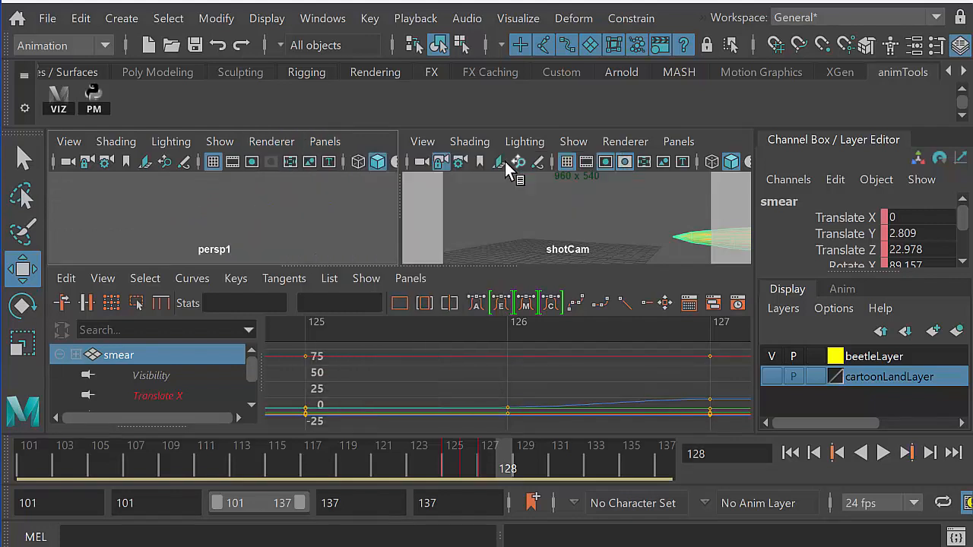
# - Frame the smear in persp1, move it along Z to 31.026 at frame 128 outside the shotCam frame, and key it
pyautogui.press('f')
pyautogui.moveTo(314, 227)
pyautogui.keyDown('alt'); pyautogui.mouseDown()
pyautogui.moveTo(282, 227)
pyautogui.moveTo(398, 220)
pyautogui.moveTo(388, 222)
pyautogui.mouseUp(); pyautogui.keyUp('alt')
pyautogui.scroll(-5, 283, 227)
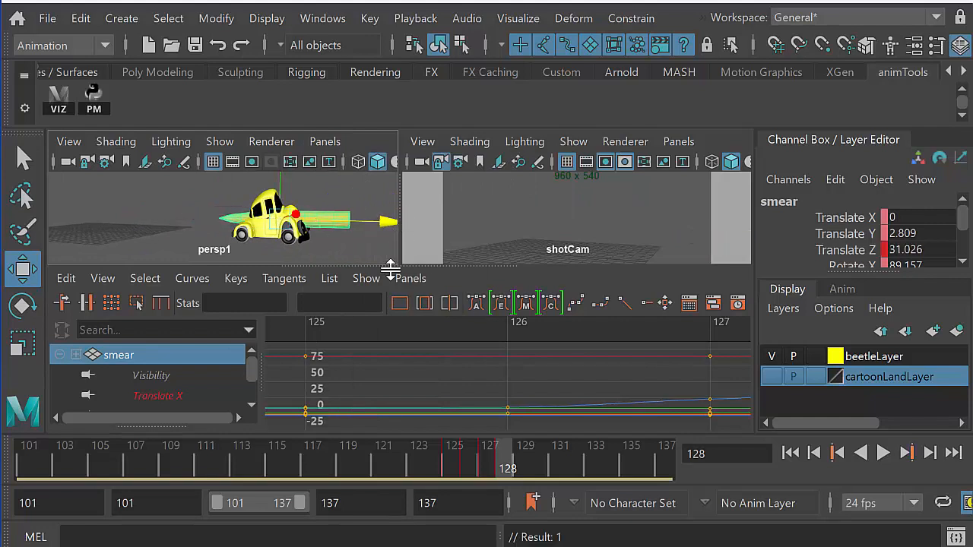
pyautogui.press('s')
# - Deselect the smear, make cartoonLandLayer visible, and play and scrub the car's exit in the maximized shotCam view
pyautogui.press('space')
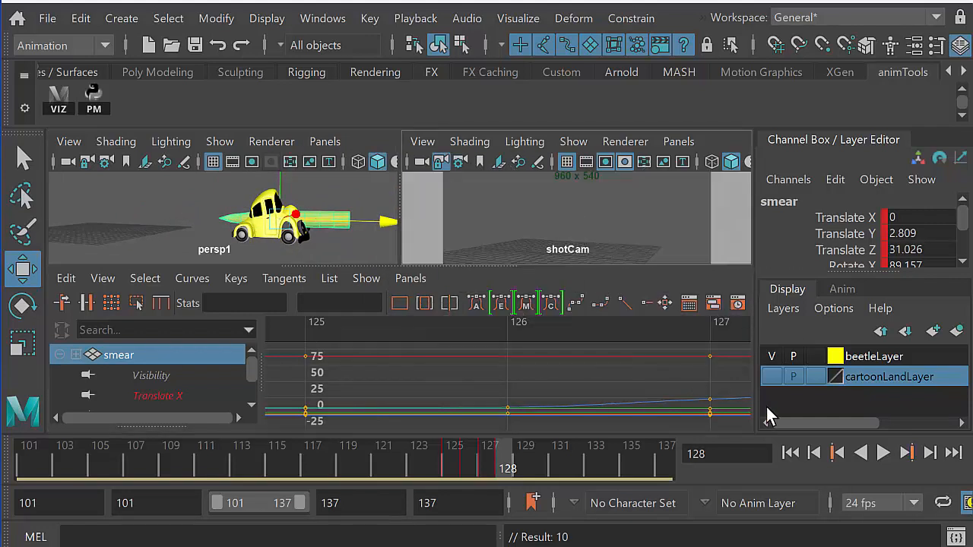
pyautogui.click(642, 232)
pyautogui.press('space')
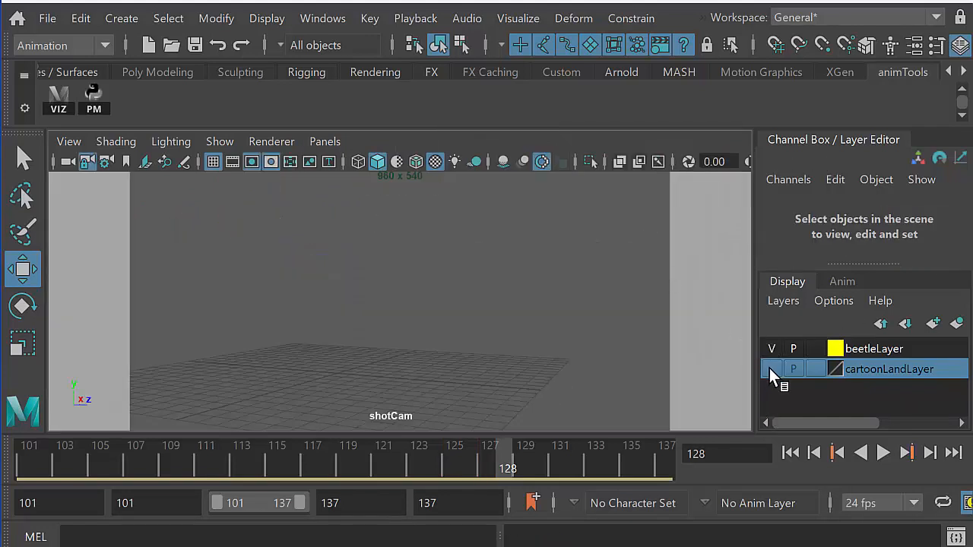
pyautogui.click(772, 368)
pyautogui.click(882, 453)
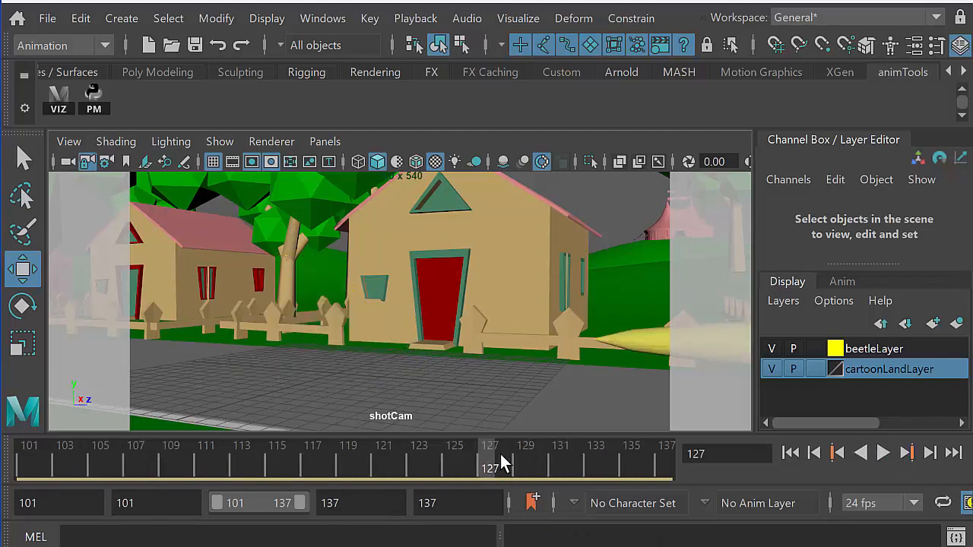
pyautogui.moveTo(448, 462); pyautogui.dragTo(510, 470)
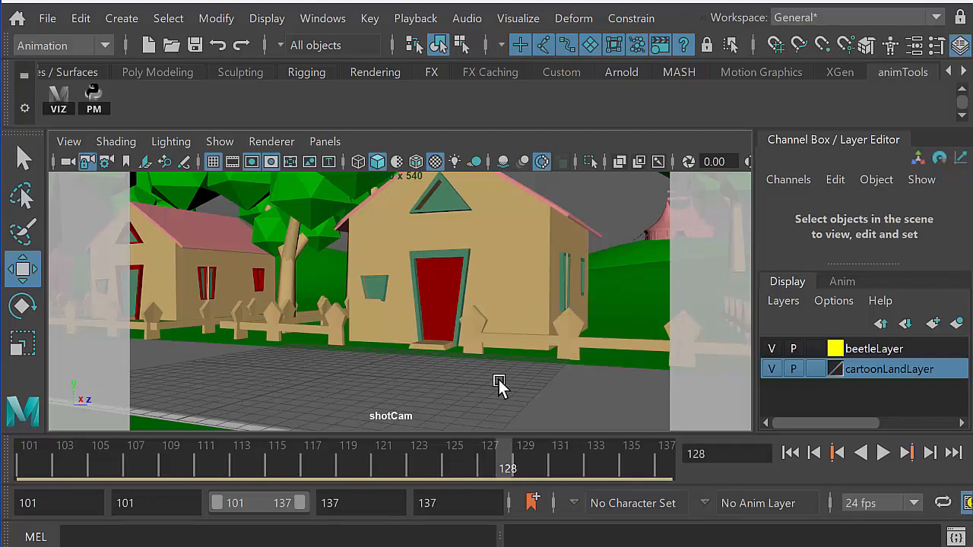
# - Select shotCam, unlock the camera, and key its channels at frame 128
pyautogui.click(68, 162)
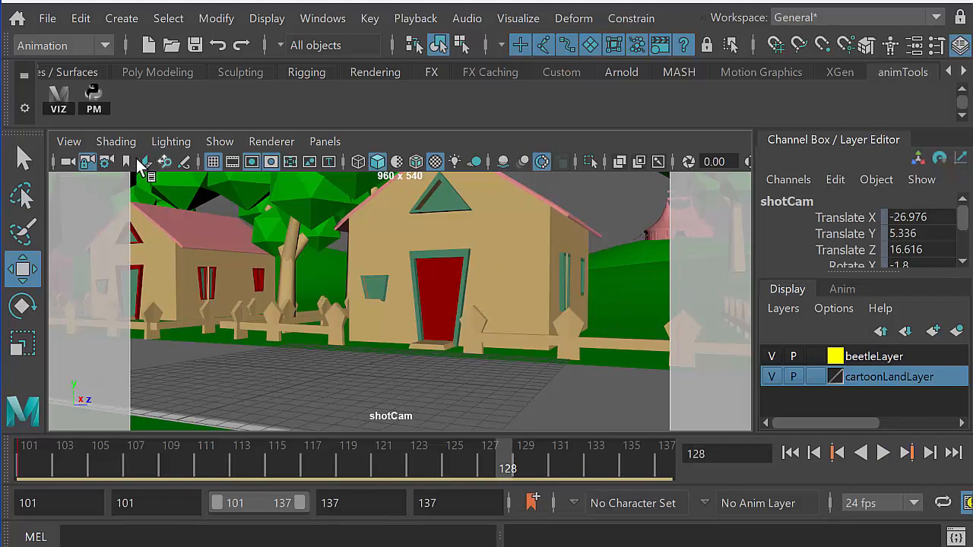
pyautogui.click(86, 162)
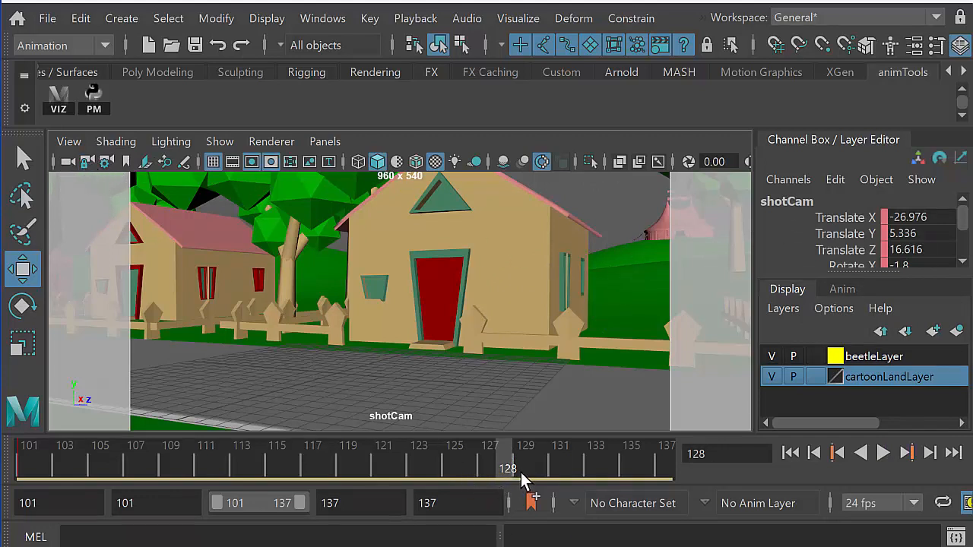
pyautogui.press('s')
# - Go to frame 130, make cameras visible in the maximized persp1 view, and activate the Rotate tool on shotCam
pyautogui.moveTo(493, 475); pyautogui.dragTo(542, 471)
pyautogui.press('space')
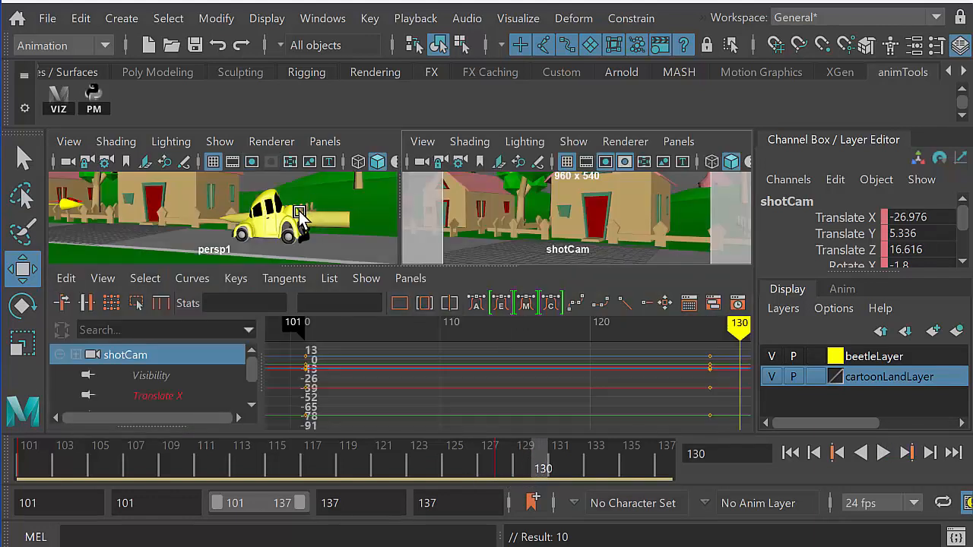
pyautogui.press('space')
pyautogui.keyDown('alt'); pyautogui.moveTo(402, 298); pyautogui.dragTo(220, 278, button='right'); pyautogui.keyUp('alt')
pyautogui.keyDown('alt'); pyautogui.moveTo(219, 278); pyautogui.dragTo(285, 300); pyautogui.keyUp('alt')
pyautogui.click(207, 142)
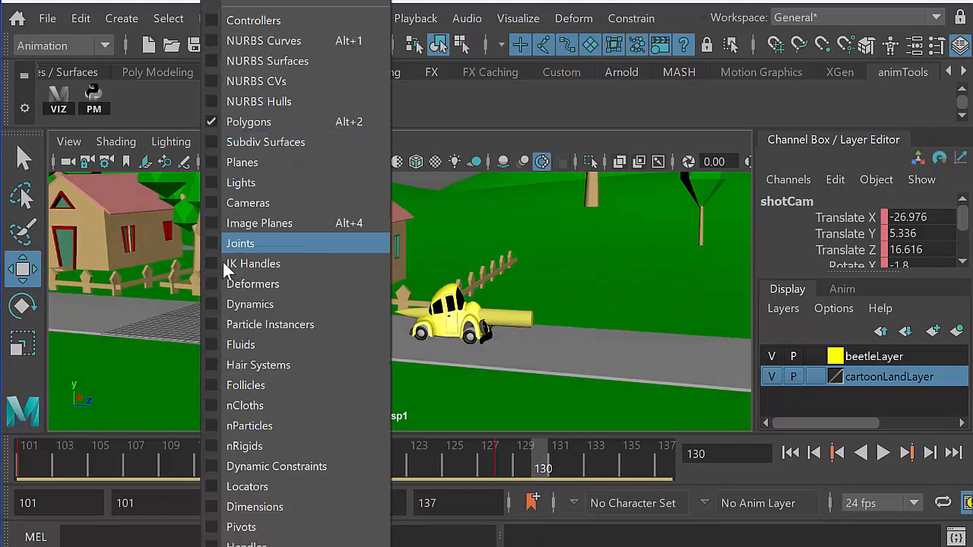
pyautogui.click(221, 202)
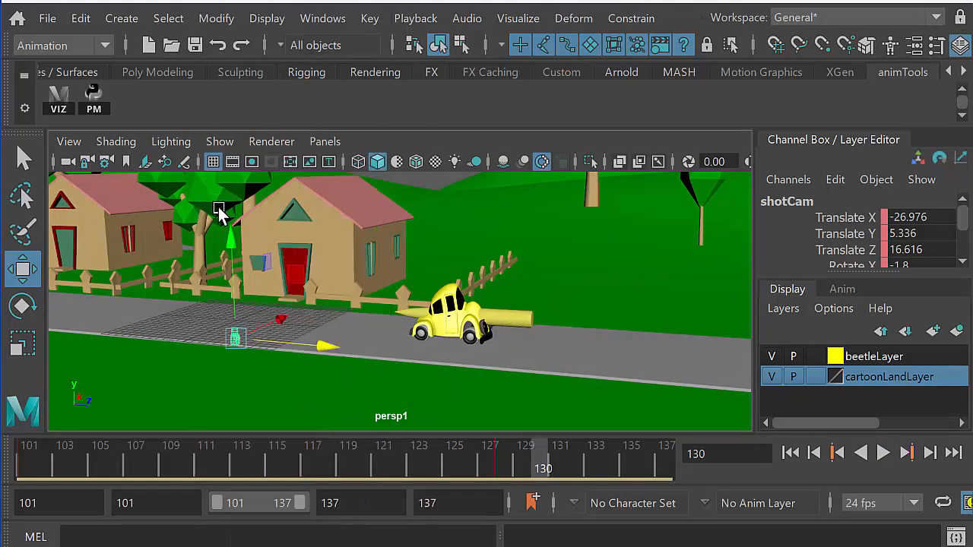
pyautogui.keyDown('alt'); pyautogui.moveTo(390, 322); pyautogui.dragTo(352, 332); pyautogui.keyUp('alt')
pyautogui.press('e')
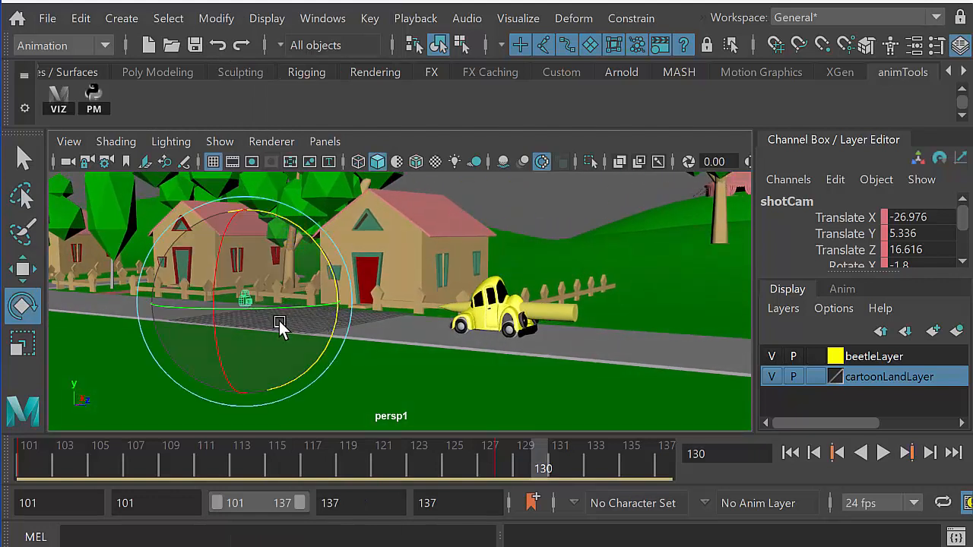
pyautogui.keyDown('alt'); pyautogui.moveTo(312, 342); pyautogui.dragTo(344, 378, button='right'); pyautogui.keyUp('alt')
# - Rotate shotCam around X to 0.733 at frame 130 and to -1.501 at frame 132
pyautogui.click(505, 473)
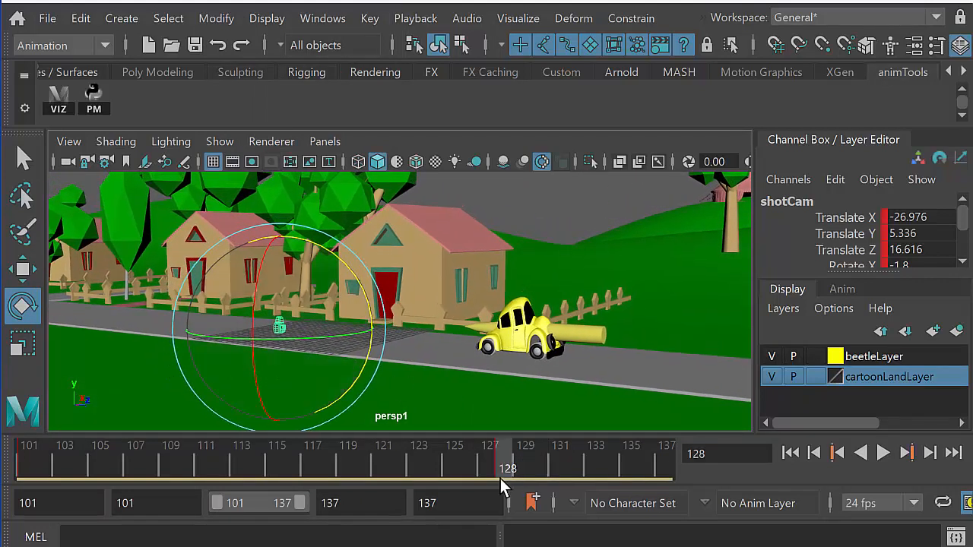
pyautogui.moveTo(506, 471); pyautogui.dragTo(533, 464)
pyautogui.moveTo(250, 307); pyautogui.dragTo(260, 313)
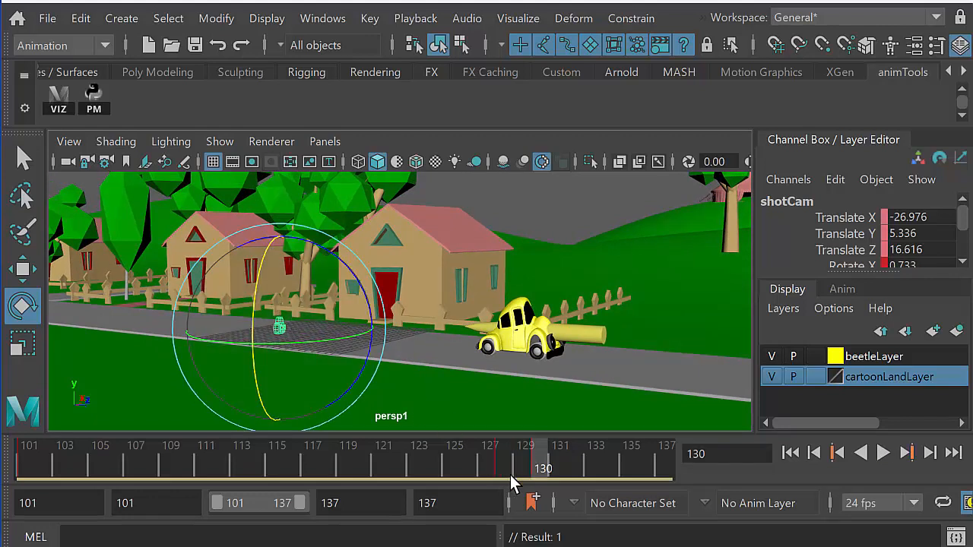
pyautogui.moveTo(548, 470); pyautogui.dragTo(572, 464)
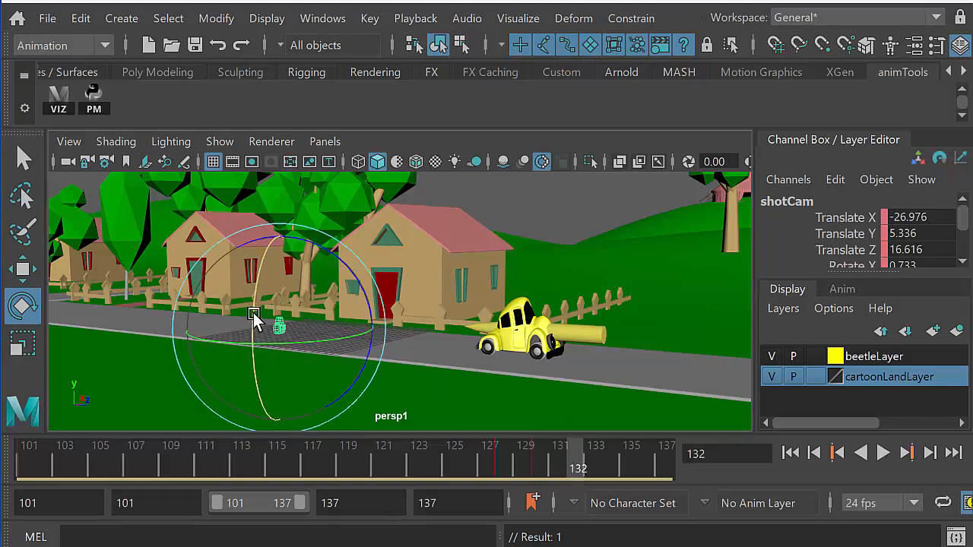
pyautogui.moveTo(250, 312); pyautogui.dragTo(248, 309)
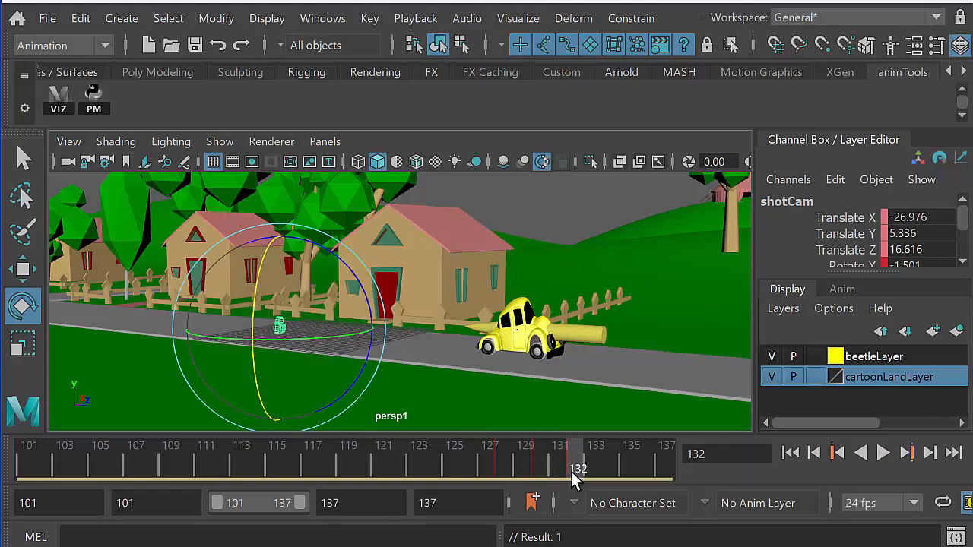
# - Rotate shotCam around X to 1.42 at frame 134 and to 0.562 at frame 136, keying both
pyautogui.moveTo(582, 471); pyautogui.dragTo(613, 467)
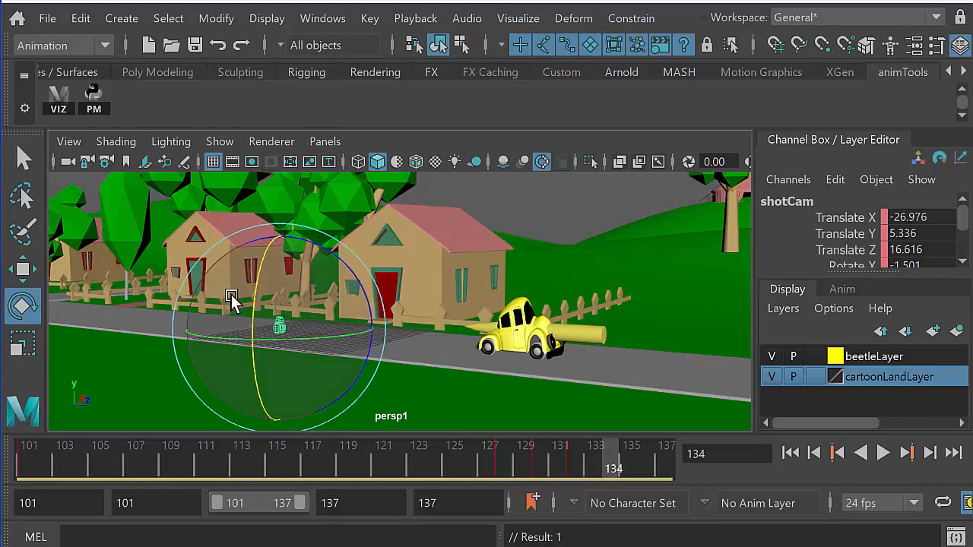
pyautogui.moveTo(251, 296); pyautogui.dragTo(250, 301)
pyautogui.press('s')
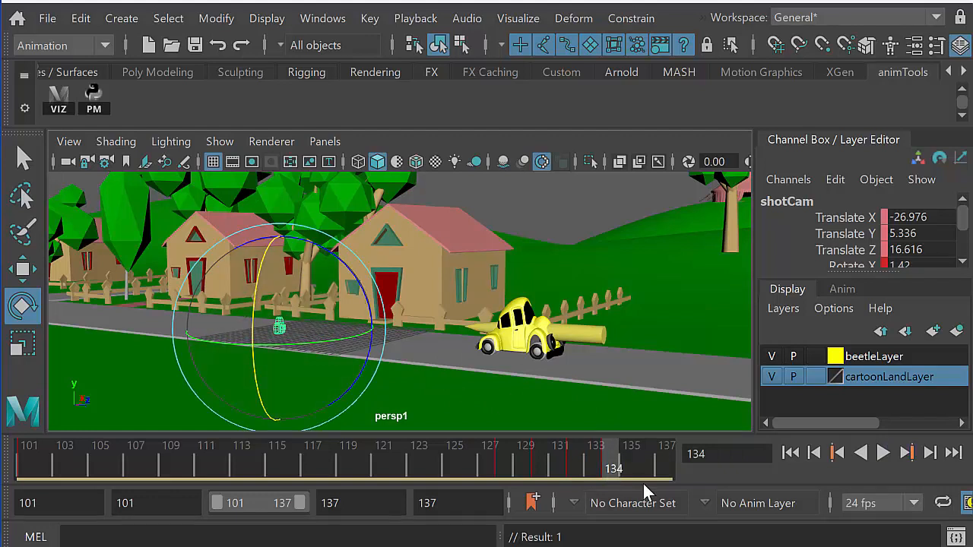
pyautogui.moveTo(643, 480)
pyautogui.mouseDown()
pyautogui.moveTo(627, 466)
pyautogui.moveTo(646, 467)
pyautogui.mouseUp()
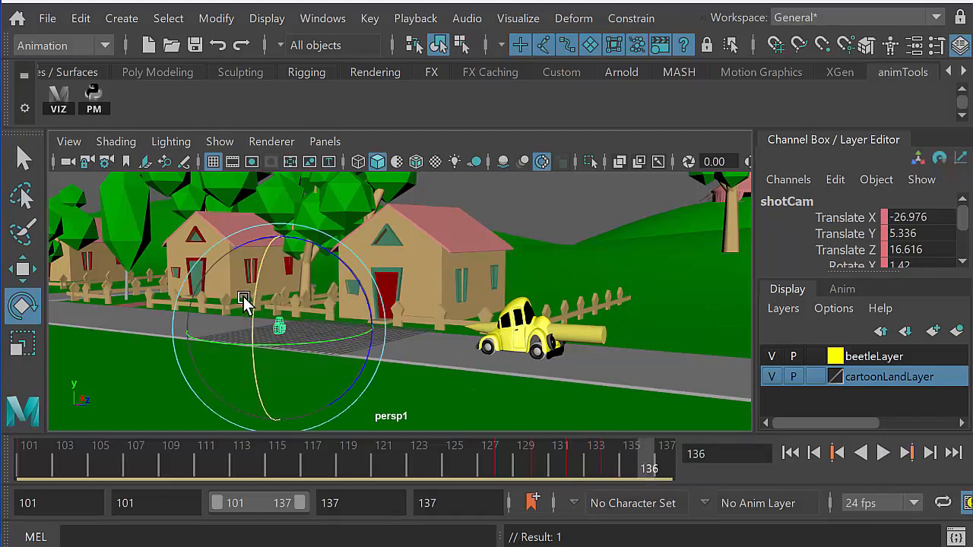
pyautogui.moveTo(250, 303); pyautogui.dragTo(253, 302)
pyautogui.press('s')
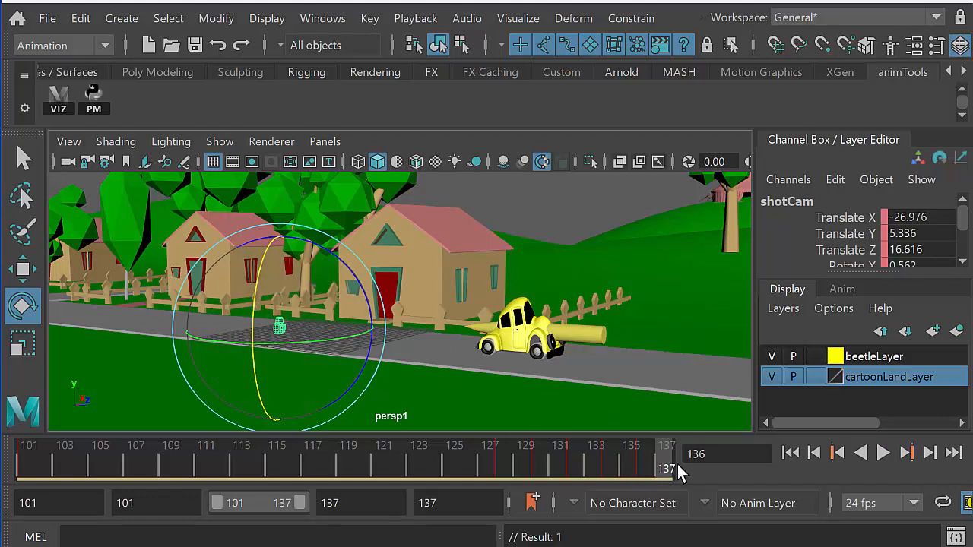
# - Extend the animation and playback range to frame 138 and key shotCam there with Rotate X at 2.234
pyautogui.click(431, 504)
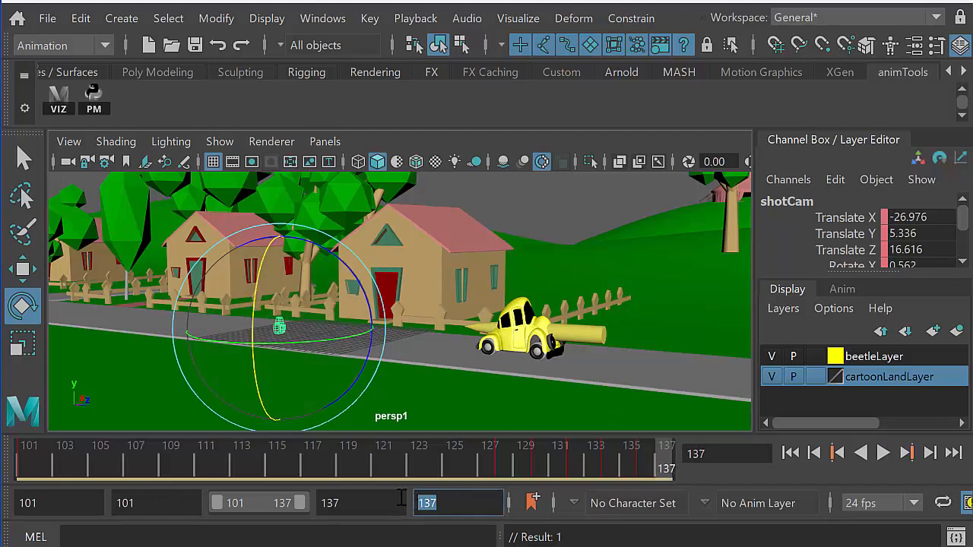
pyautogui.write('1')
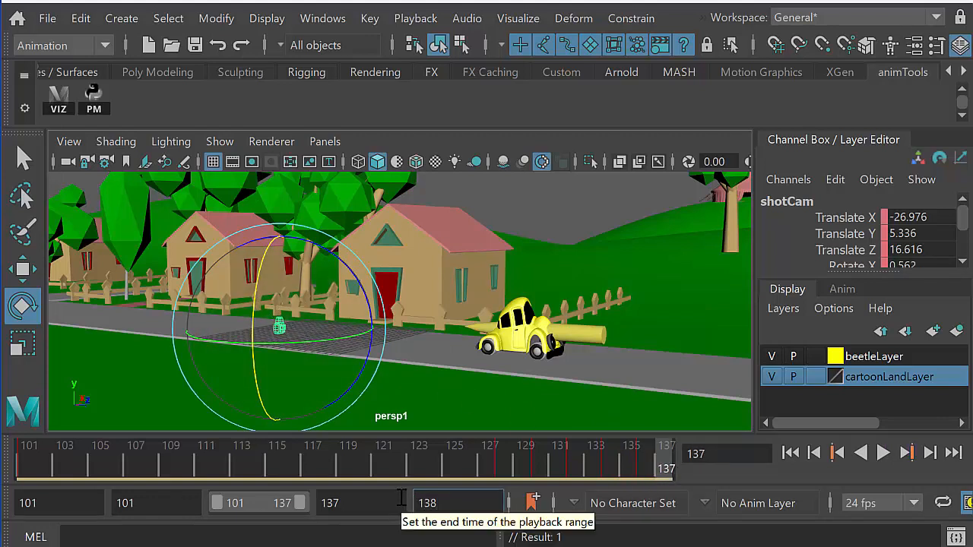
pyautogui.press('Return')
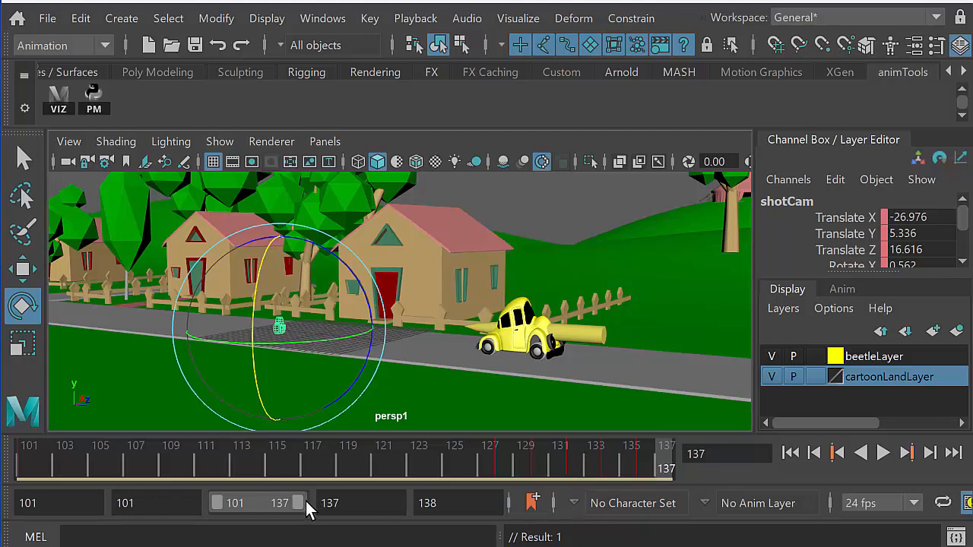
pyautogui.moveTo(305, 501); pyautogui.dragTo(311, 500)
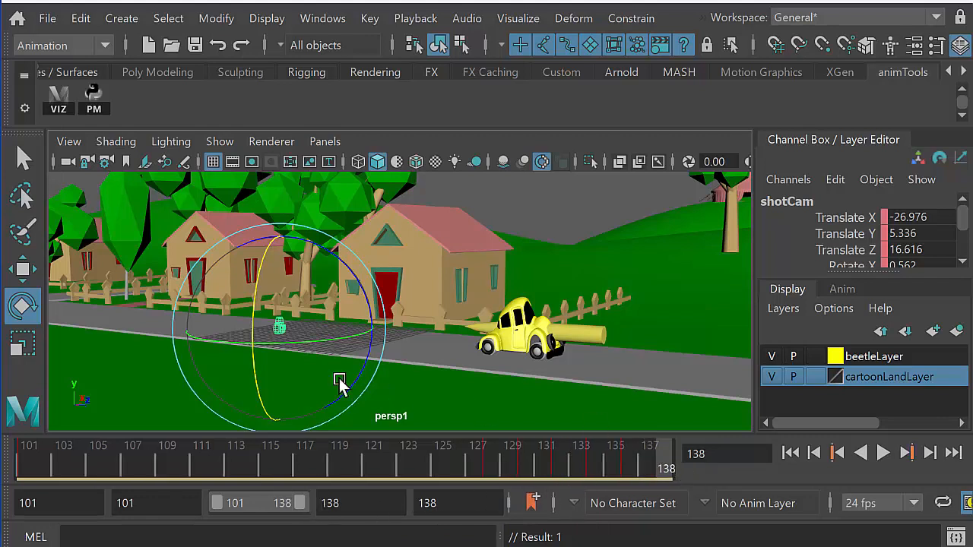
pyautogui.moveTo(340, 384); pyautogui.dragTo(342, 342)
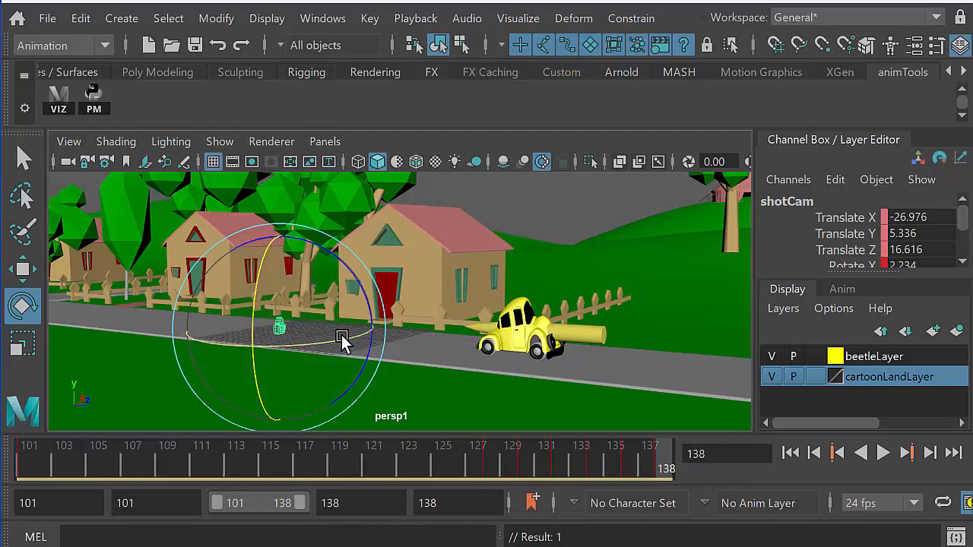
pyautogui.press('s')
# - Look through shotCam in the maximized viewport and play the animation to check the camera shake after the car's exit
pyautogui.press('space')
pyautogui.press('space')
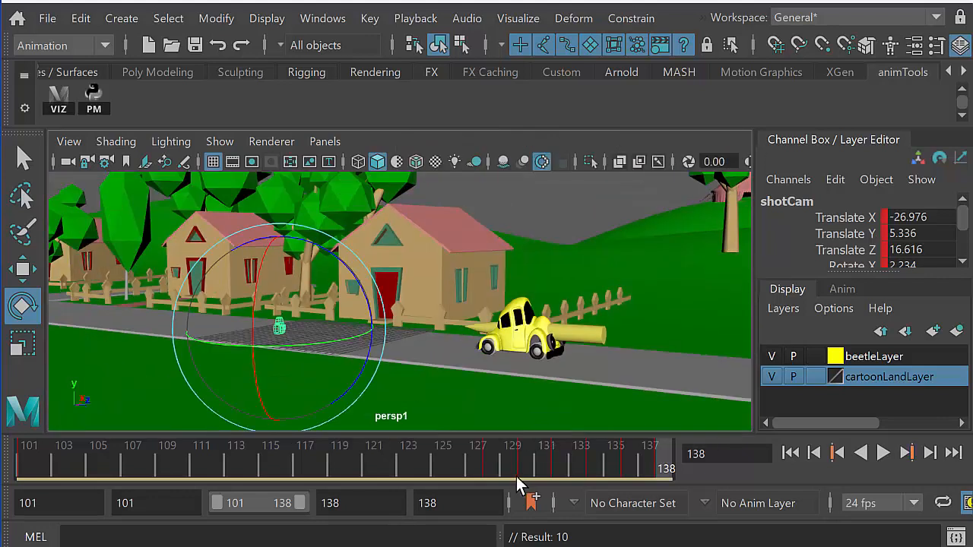
pyautogui.moveTo(516, 476); pyautogui.dragTo(390, 459)
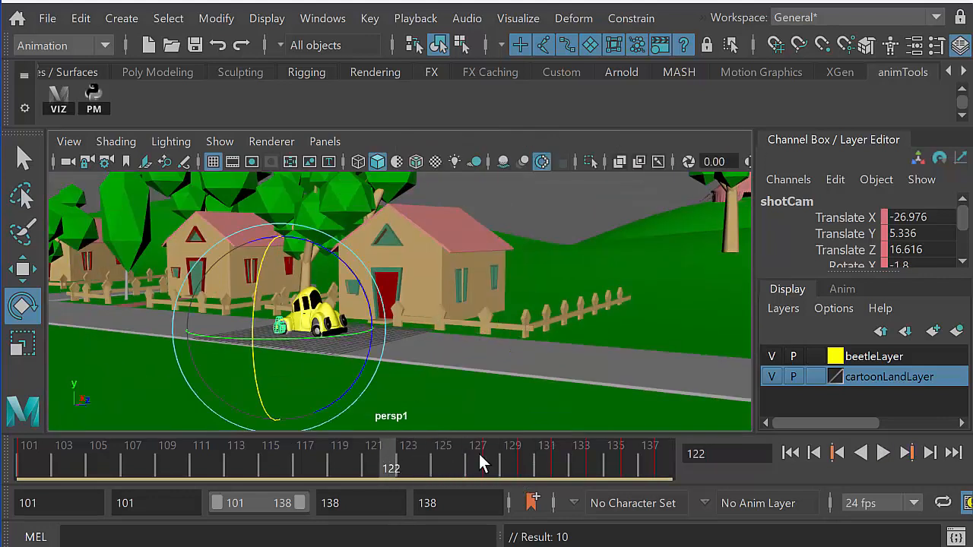
pyautogui.click(325, 142)
pyautogui.moveTo(471, 162)
pyautogui.click(547, 204)
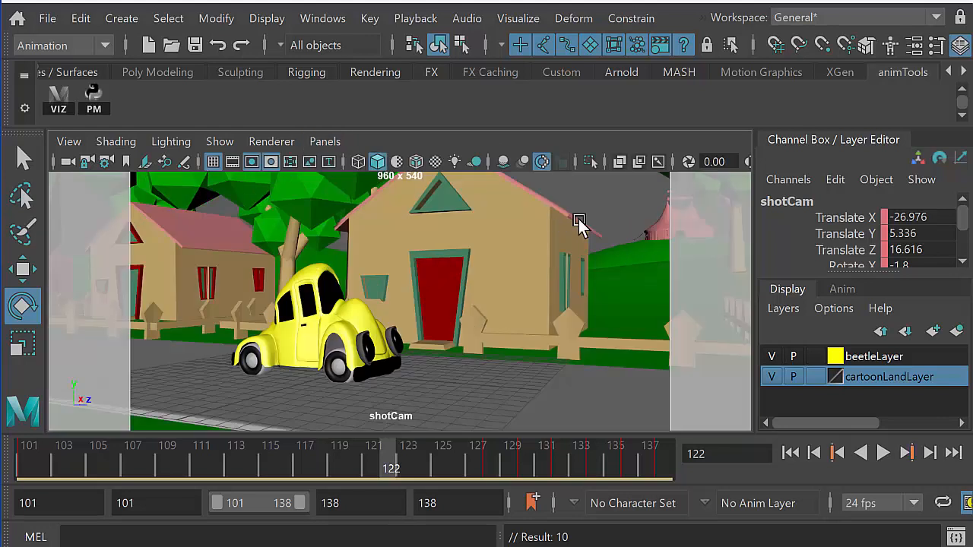
pyautogui.click(886, 452)
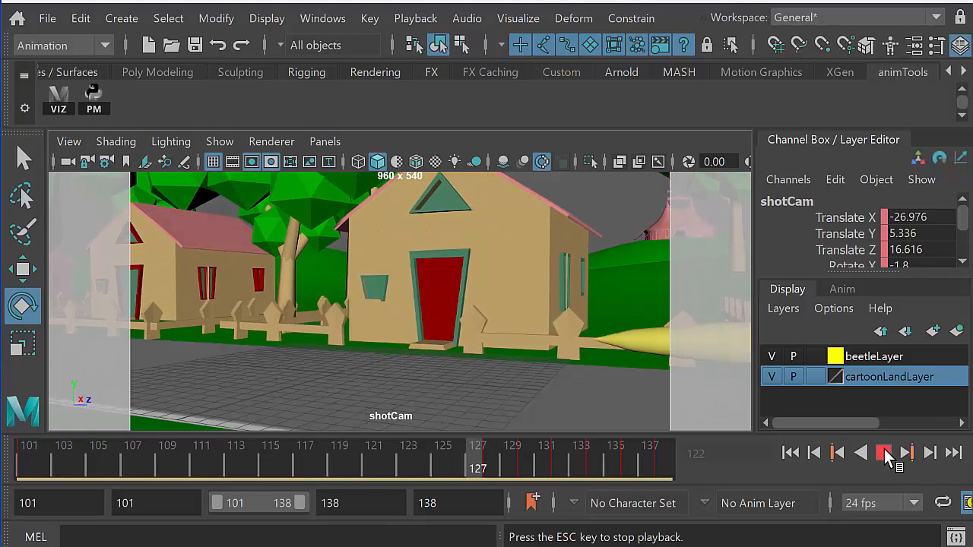
pyautogui.click(884, 453)
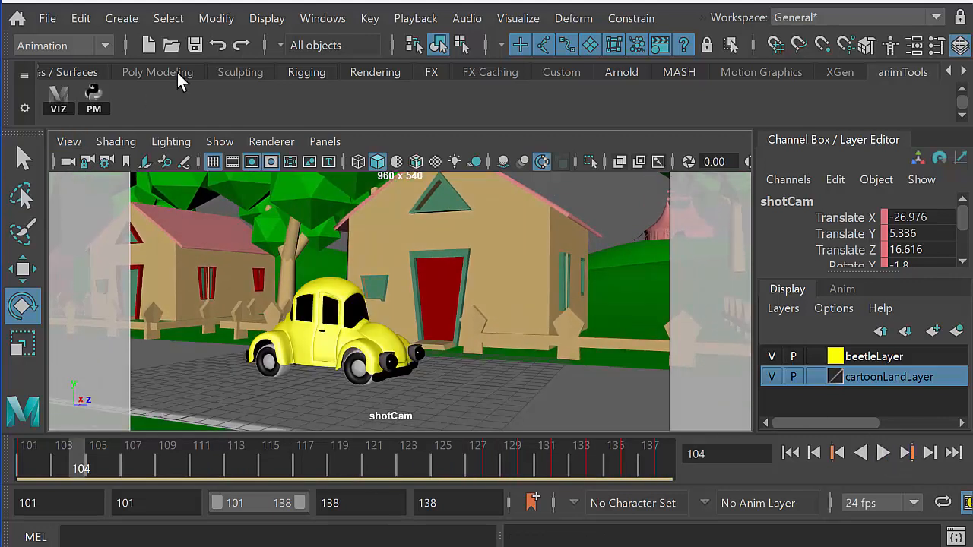
pyautogui.click(308, 18)
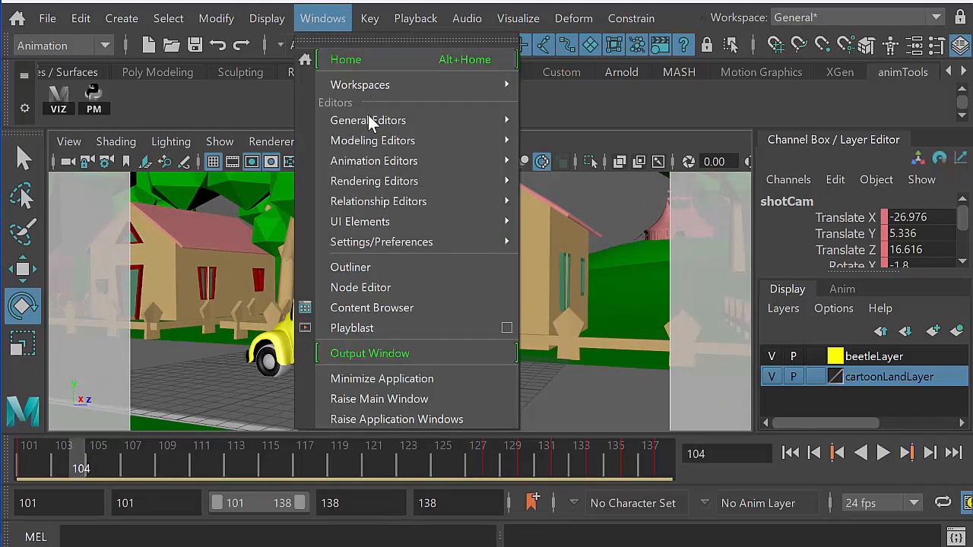
pyautogui.click(370, 266)
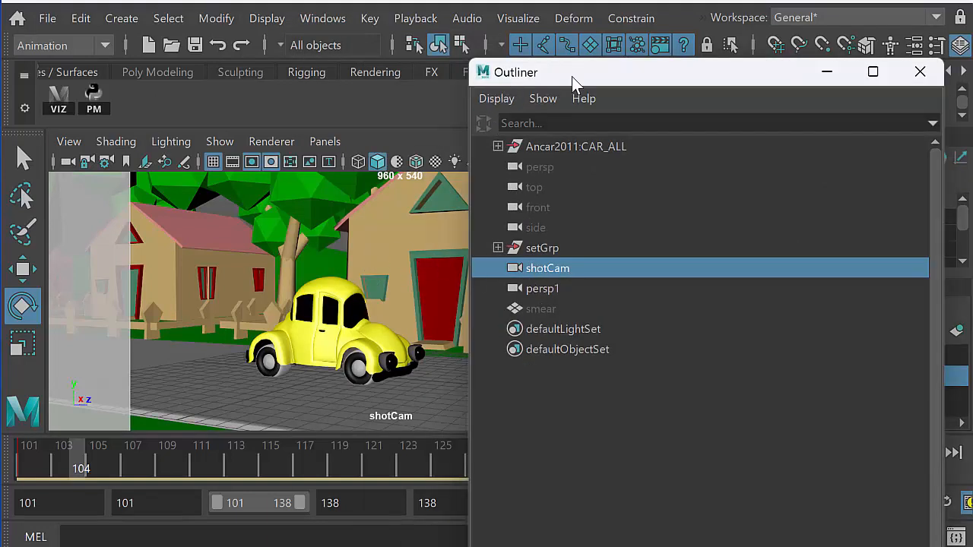
pyautogui.click(920, 71)
# - Isolate shotCam's Rotate X curve in the Graph Editor, frame its full length, and maximize the editor
pyautogui.press('space')
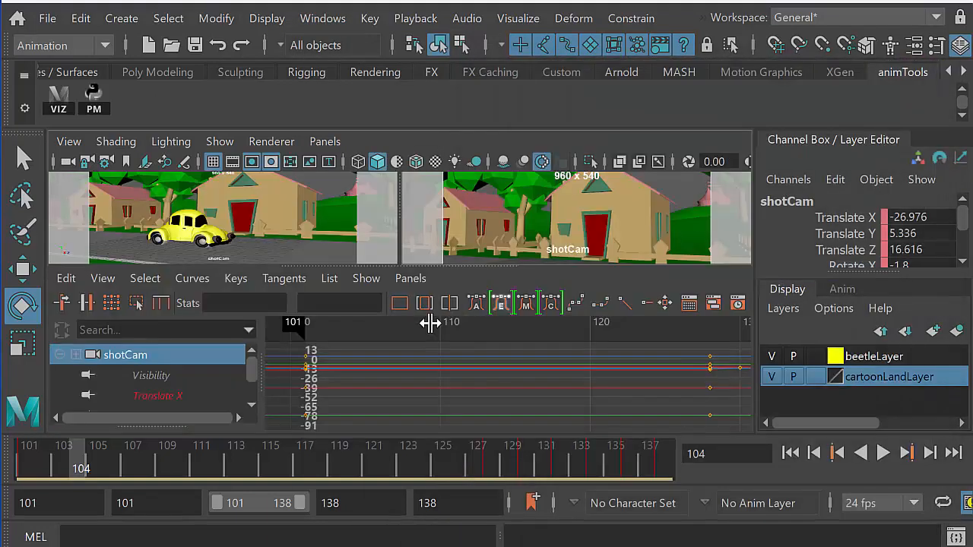
pyautogui.press('a')
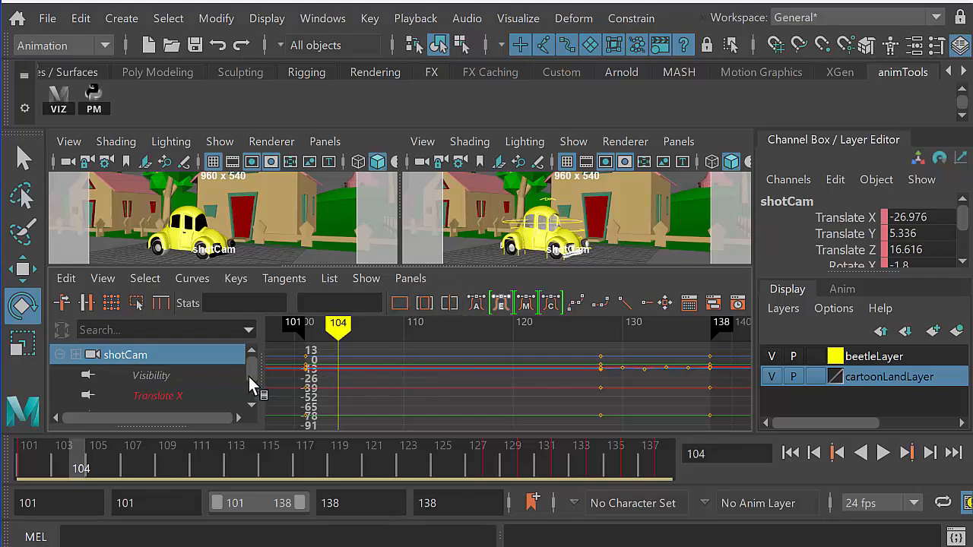
pyautogui.scroll(-2, 250, 365)
pyautogui.scroll(2, 249, 364)
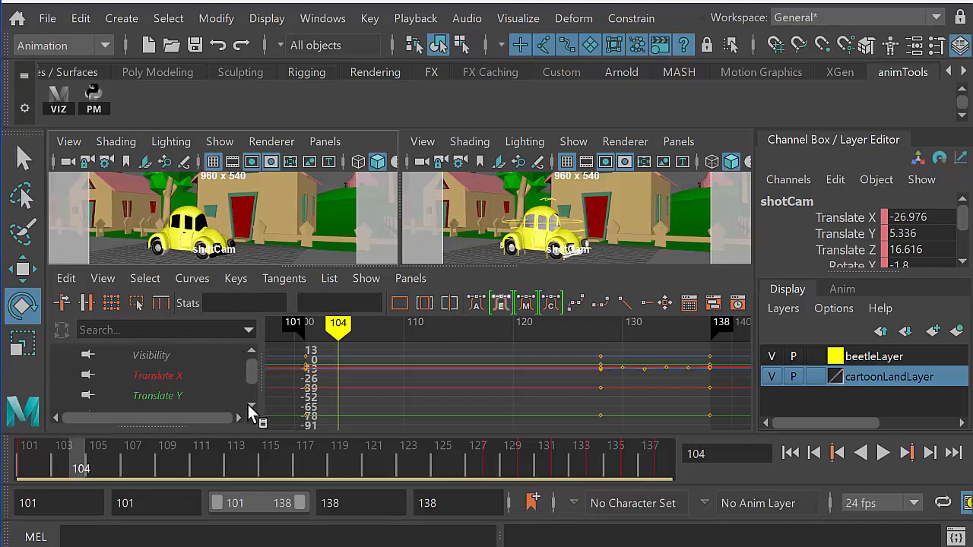
pyautogui.scroll(-3, 246, 401)
pyautogui.click(211, 378)
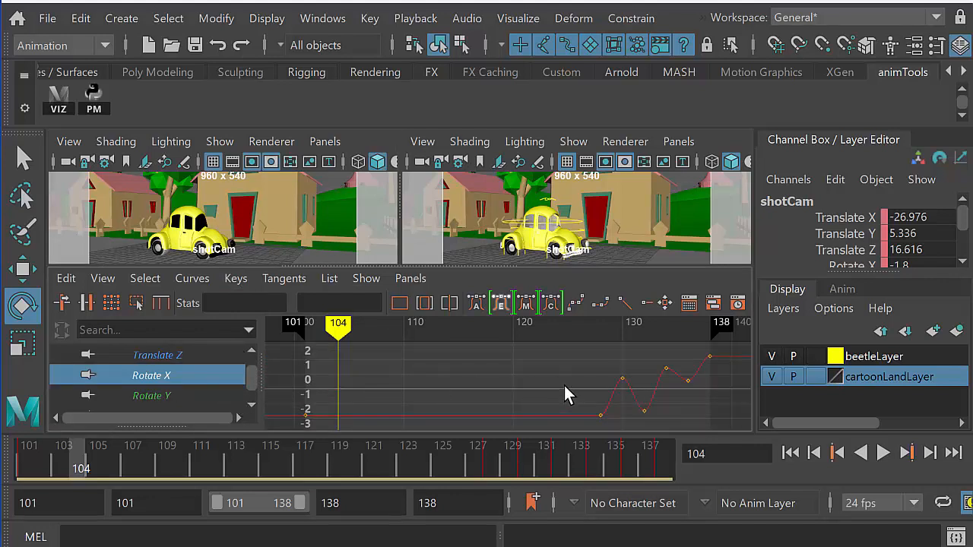
pyautogui.press('space')
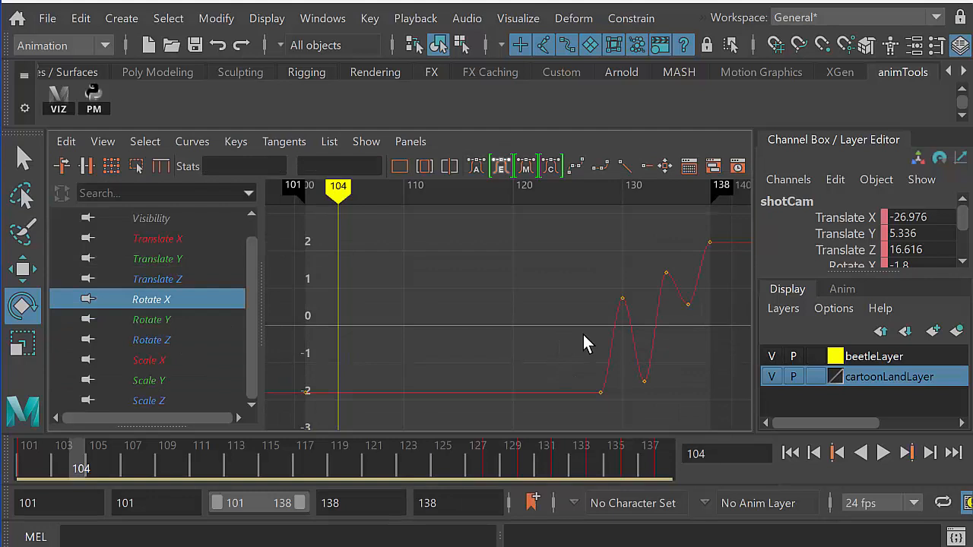
# - Lower shotCam's Rotate X key at frame 138 to 1.432 in the Graph Editor
pyautogui.keyDown('alt'); pyautogui.moveTo(571, 336); pyautogui.dragTo(508, 295, button='middle'); pyautogui.keyUp('alt')
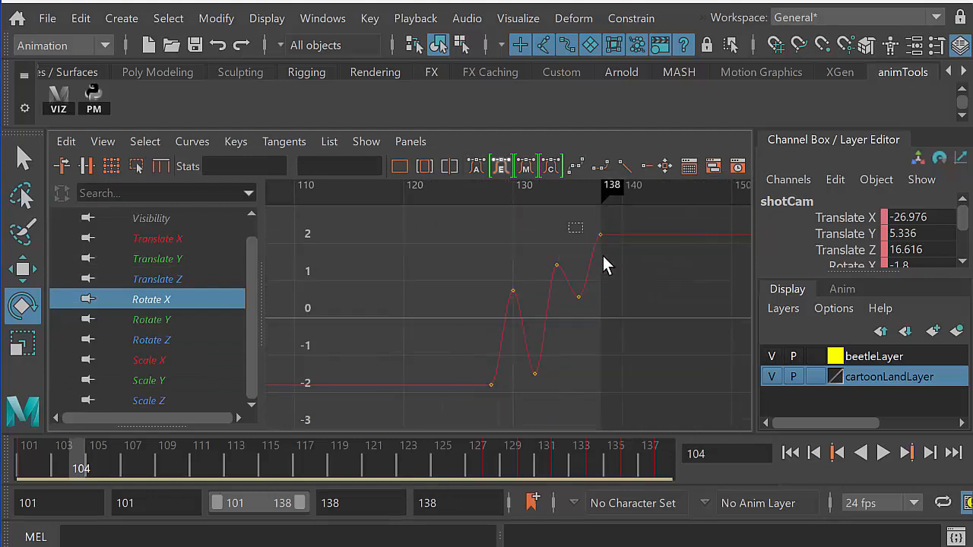
pyautogui.moveTo(603, 255); pyautogui.dragTo(617, 257)
pyautogui.moveTo(620, 270); pyautogui.dragTo(624, 300, button='middle')
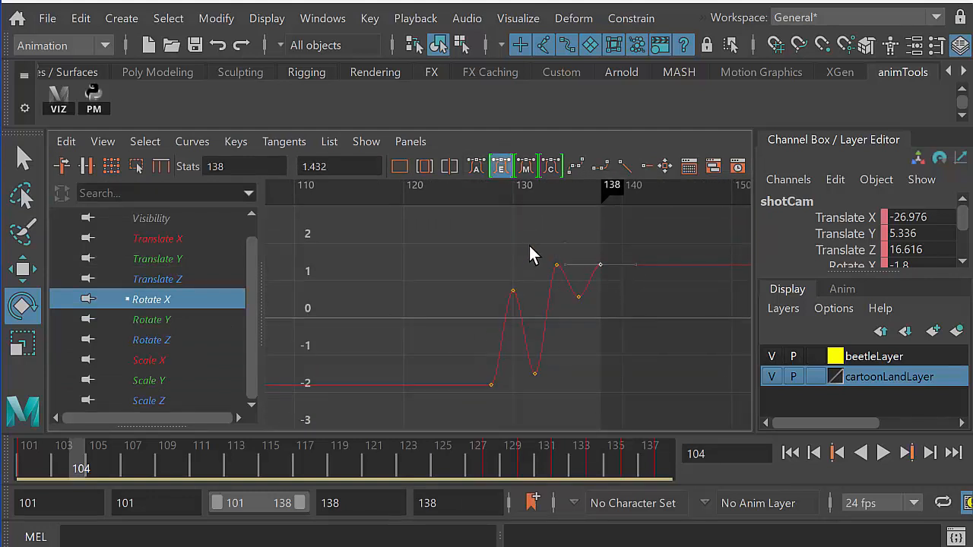
# - Lower shotCam's Rotate X keys at frames 134, 136 and 138 together, bringing the frame 138 key to -1.029
pyautogui.moveTo(644, 318); pyautogui.dragTo(643, 320)
pyautogui.moveTo(643, 320); pyautogui.dragTo(601, 406, button='middle')
pyautogui.hotkey('ctrl', 'z')
pyautogui.moveTo(535, 307); pyautogui.dragTo(541, 307)
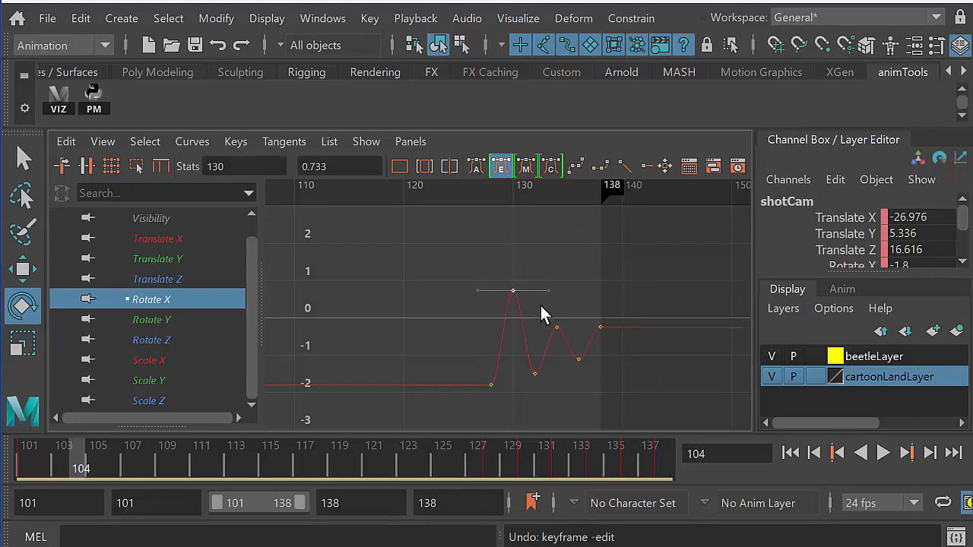
pyautogui.moveTo(625, 386); pyautogui.dragTo(615, 384)
pyautogui.moveTo(614, 385); pyautogui.dragTo(612, 408, button='middle')
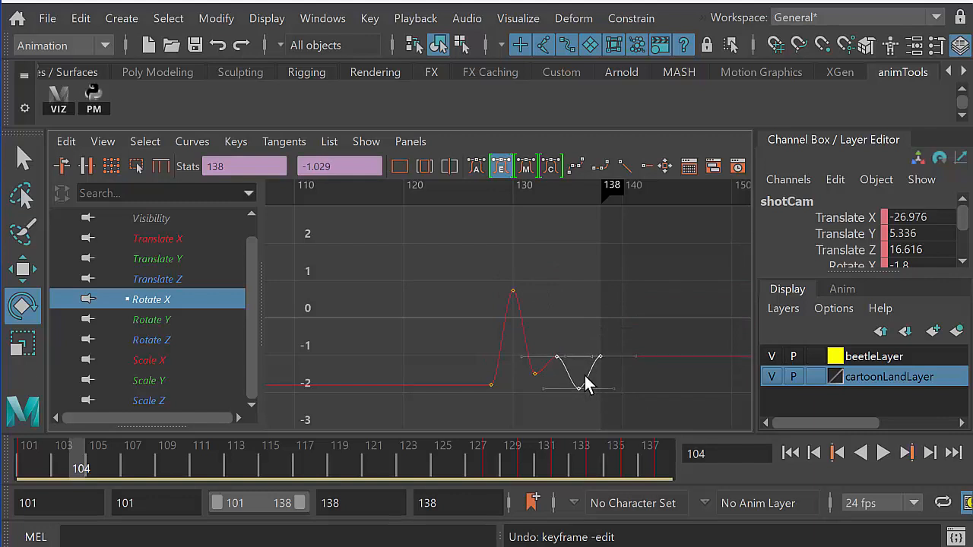
# - Lower the Rotate X keys at frames 130 and 132 to about -0.5 and -2.7
pyautogui.moveTo(545, 380); pyautogui.dragTo(544, 378)
pyautogui.moveTo(534, 354); pyautogui.dragTo(549, 433, button='middle')
pyautogui.click(527, 368)
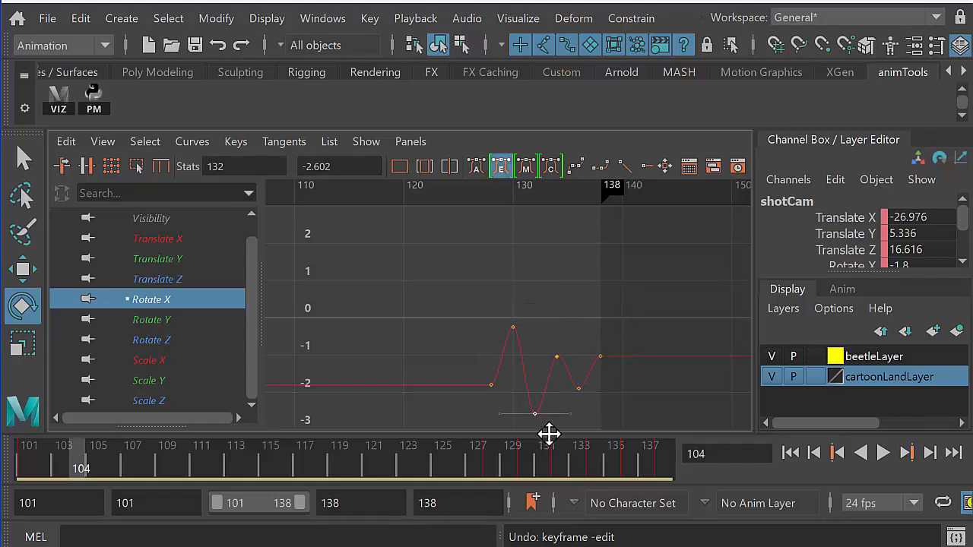
# - Lower the Rotate X key at frame 138 to -1.777 and the one at frame 136 to -2.157
pyautogui.click(600, 356)
pyautogui.moveTo(618, 374); pyautogui.dragTo(620, 404, button='middle')
pyautogui.moveTo(592, 404); pyautogui.dragTo(572, 370)
pyautogui.moveTo(588, 373); pyautogui.dragTo(588, 397, button='middle')
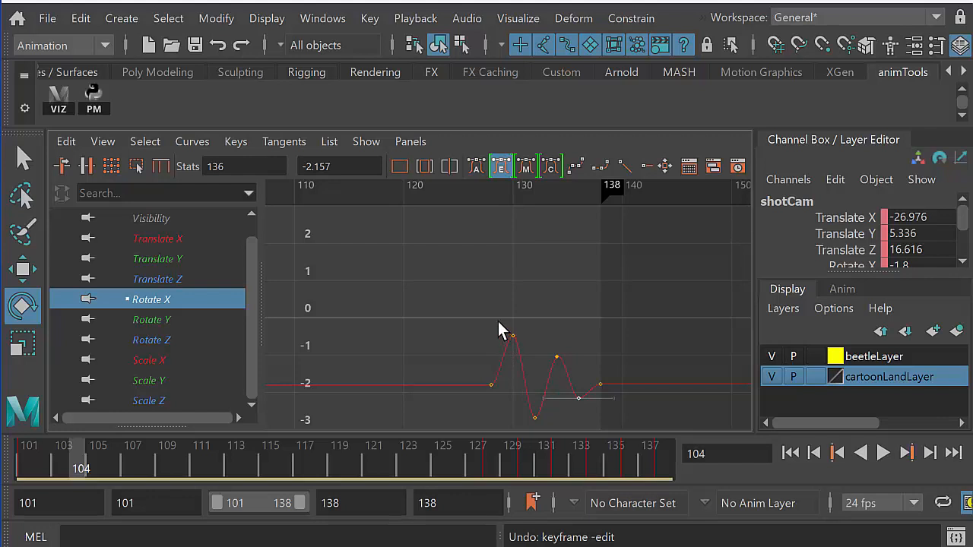
# - Lower the Rotate X peak at frame 130 to about -0.8 and raise the frame 134 key to -0.864
pyautogui.moveTo(498, 321); pyautogui.dragTo(528, 352)
pyautogui.moveTo(529, 351); pyautogui.dragTo(532, 369, button='middle')
pyautogui.moveTo(542, 332); pyautogui.dragTo(572, 377)
pyautogui.moveTo(561, 379); pyautogui.dragTo(564, 373, button='middle')
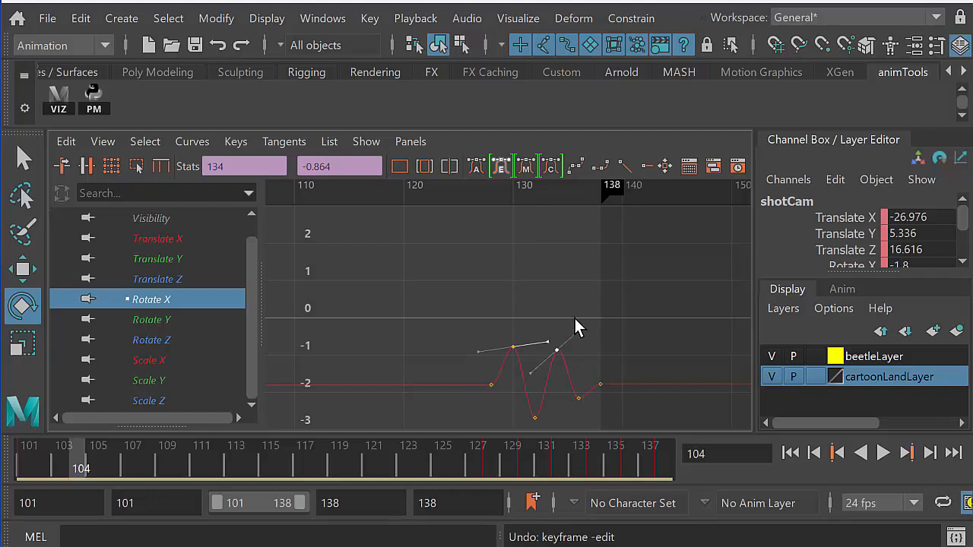
# - Maximize the shotCam viewport and play the animation to check the reduced camera shake
pyautogui.press('space')
pyautogui.press('space')
pyautogui.moveTo(509, 447); pyautogui.dragTo(270, 448)
pyautogui.click(881, 454)
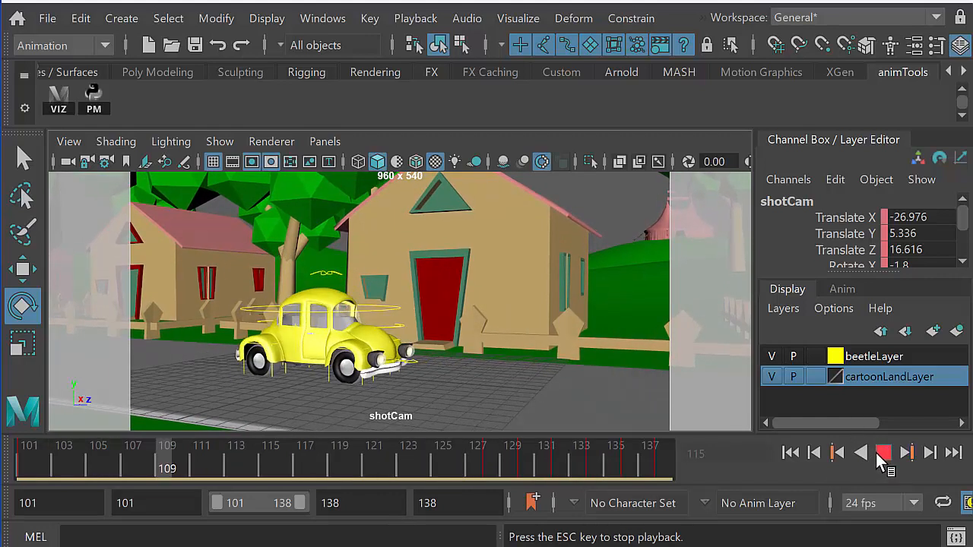
pyautogui.click(883, 453)
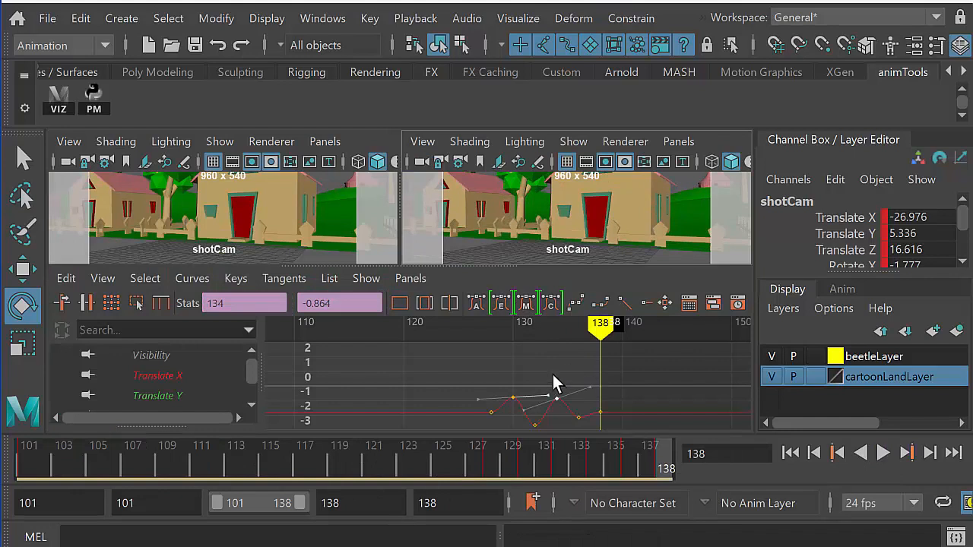
# - Raise the Rotate X keys at frames 134 to 138, moving frame 138 to -0.221, and raise frames 132 to 138 further, with frame 132 at -2.234
pyautogui.moveTo(545, 369); pyautogui.dragTo(617, 425)
pyautogui.moveTo(612, 411); pyautogui.dragTo(616, 403, button='middle')
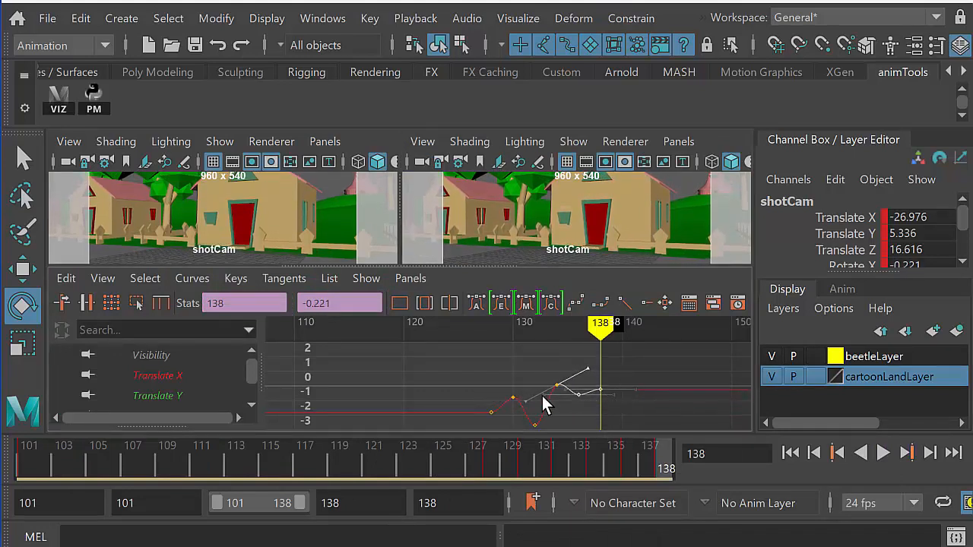
pyautogui.moveTo(523, 360); pyautogui.dragTo(611, 431)
pyautogui.moveTo(606, 413); pyautogui.dragTo(608, 407, button='middle')
# - Play the animation again through the maximized shotCam view to review the adjusted shake as the car exits
pyautogui.press('space')
pyautogui.moveTo(589, 450); pyautogui.dragTo(425, 453)
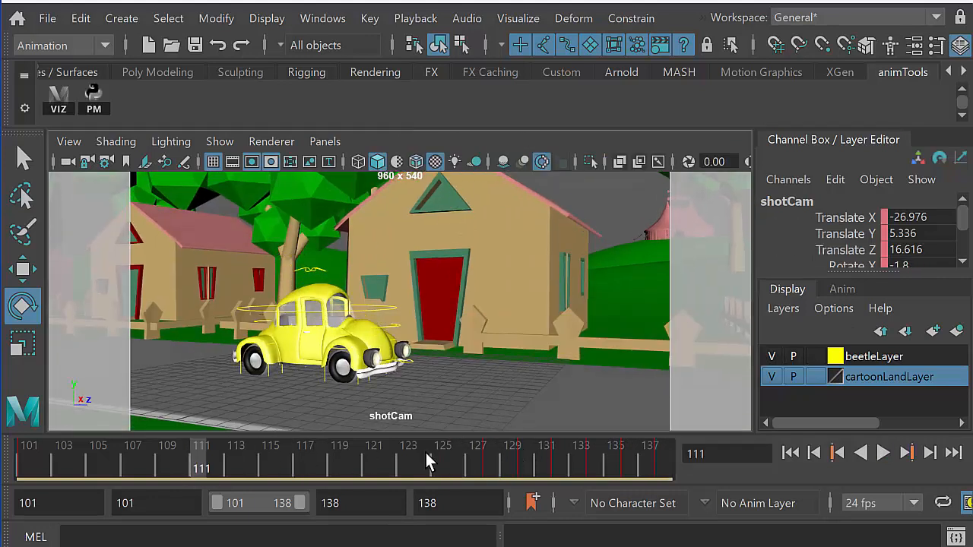
pyautogui.click(881, 453)
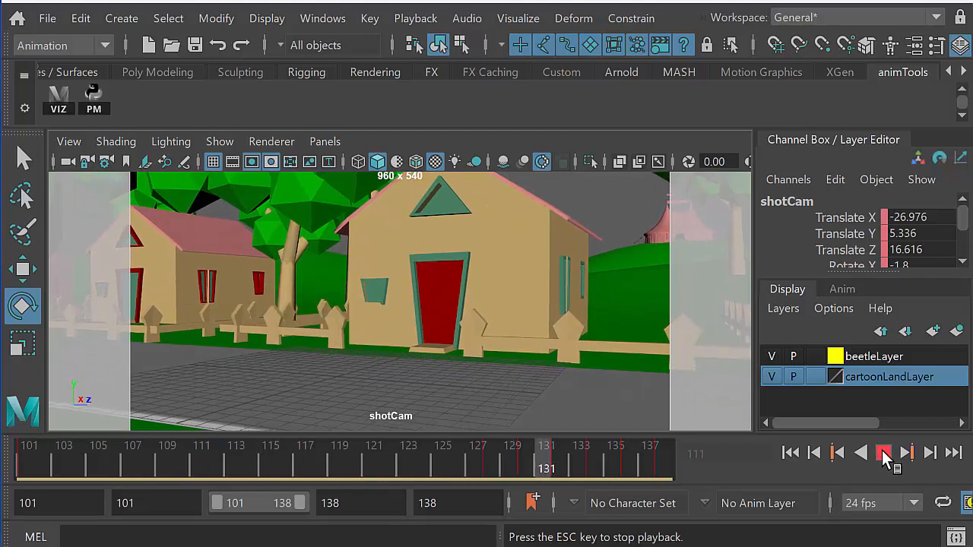
pyautogui.click(880, 454)
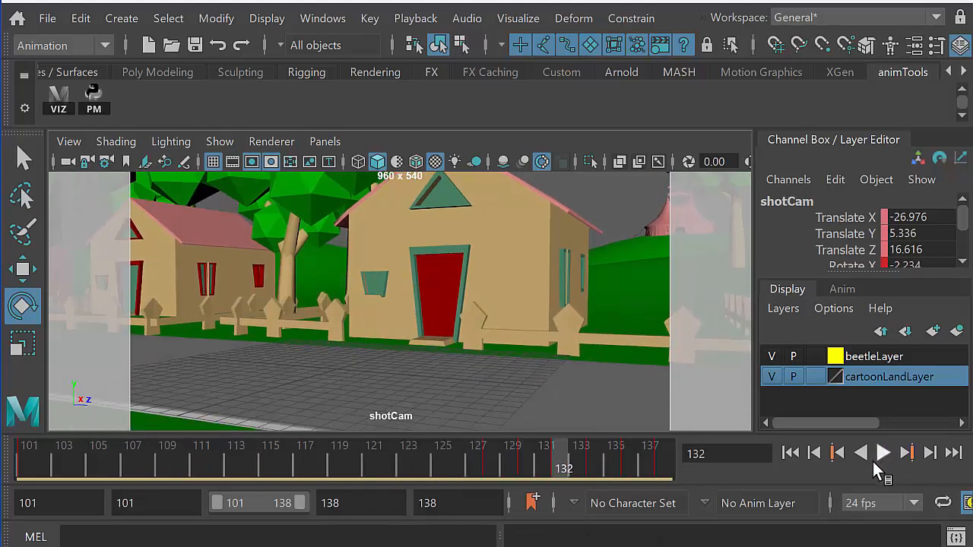